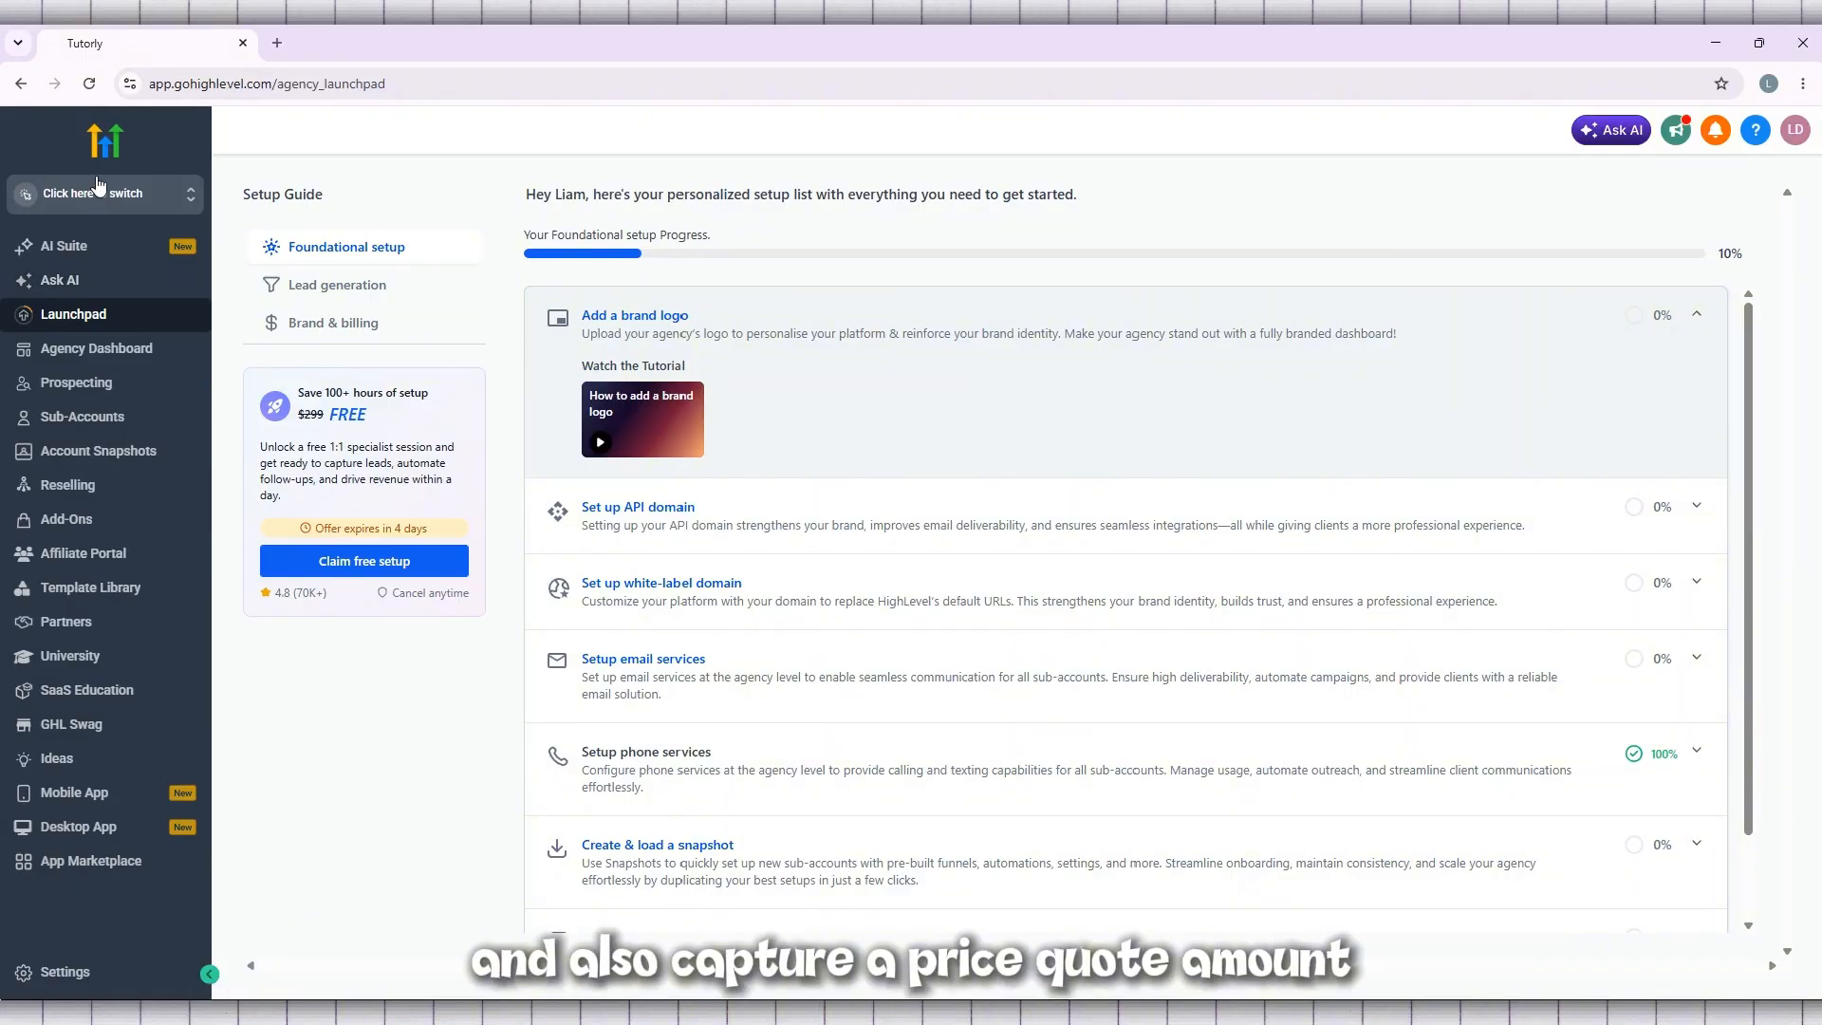
Switch to the Tutorly sub-account, open its dashboard with the sidebar expanded and collapse the onboarding pop-up
click(98, 190)
click(389, 299)
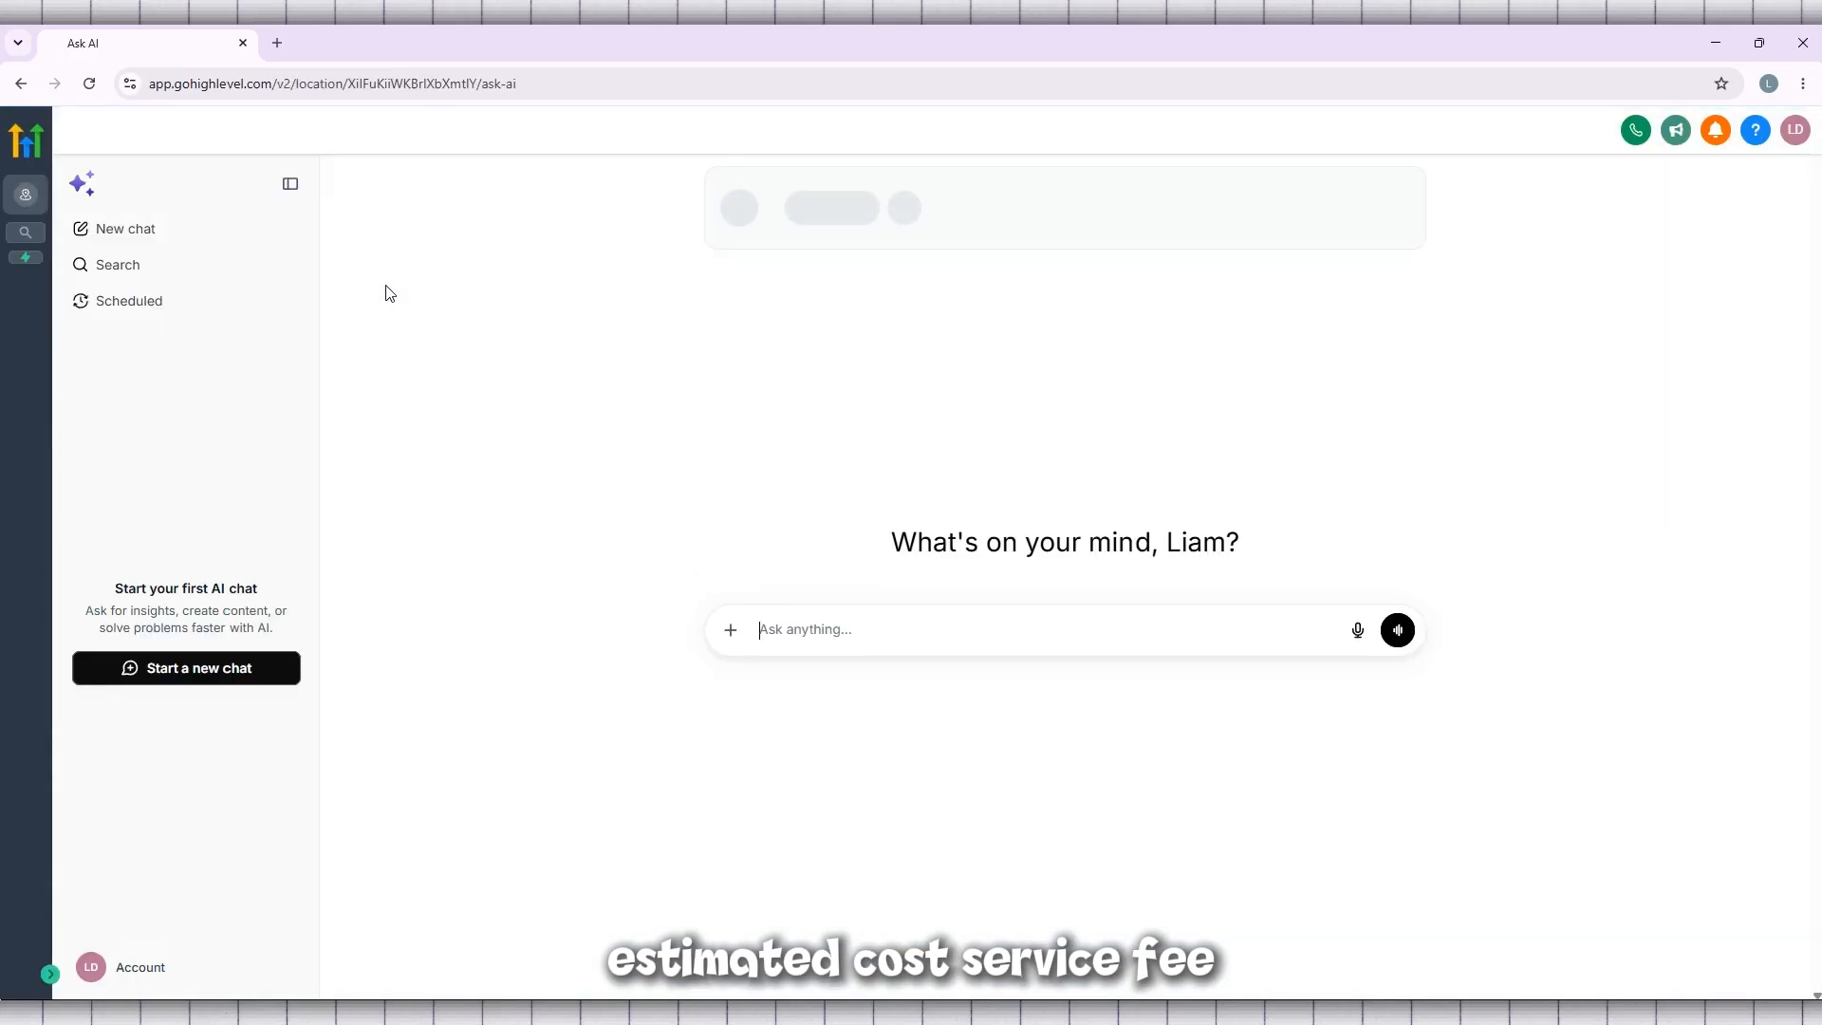
click(50, 976)
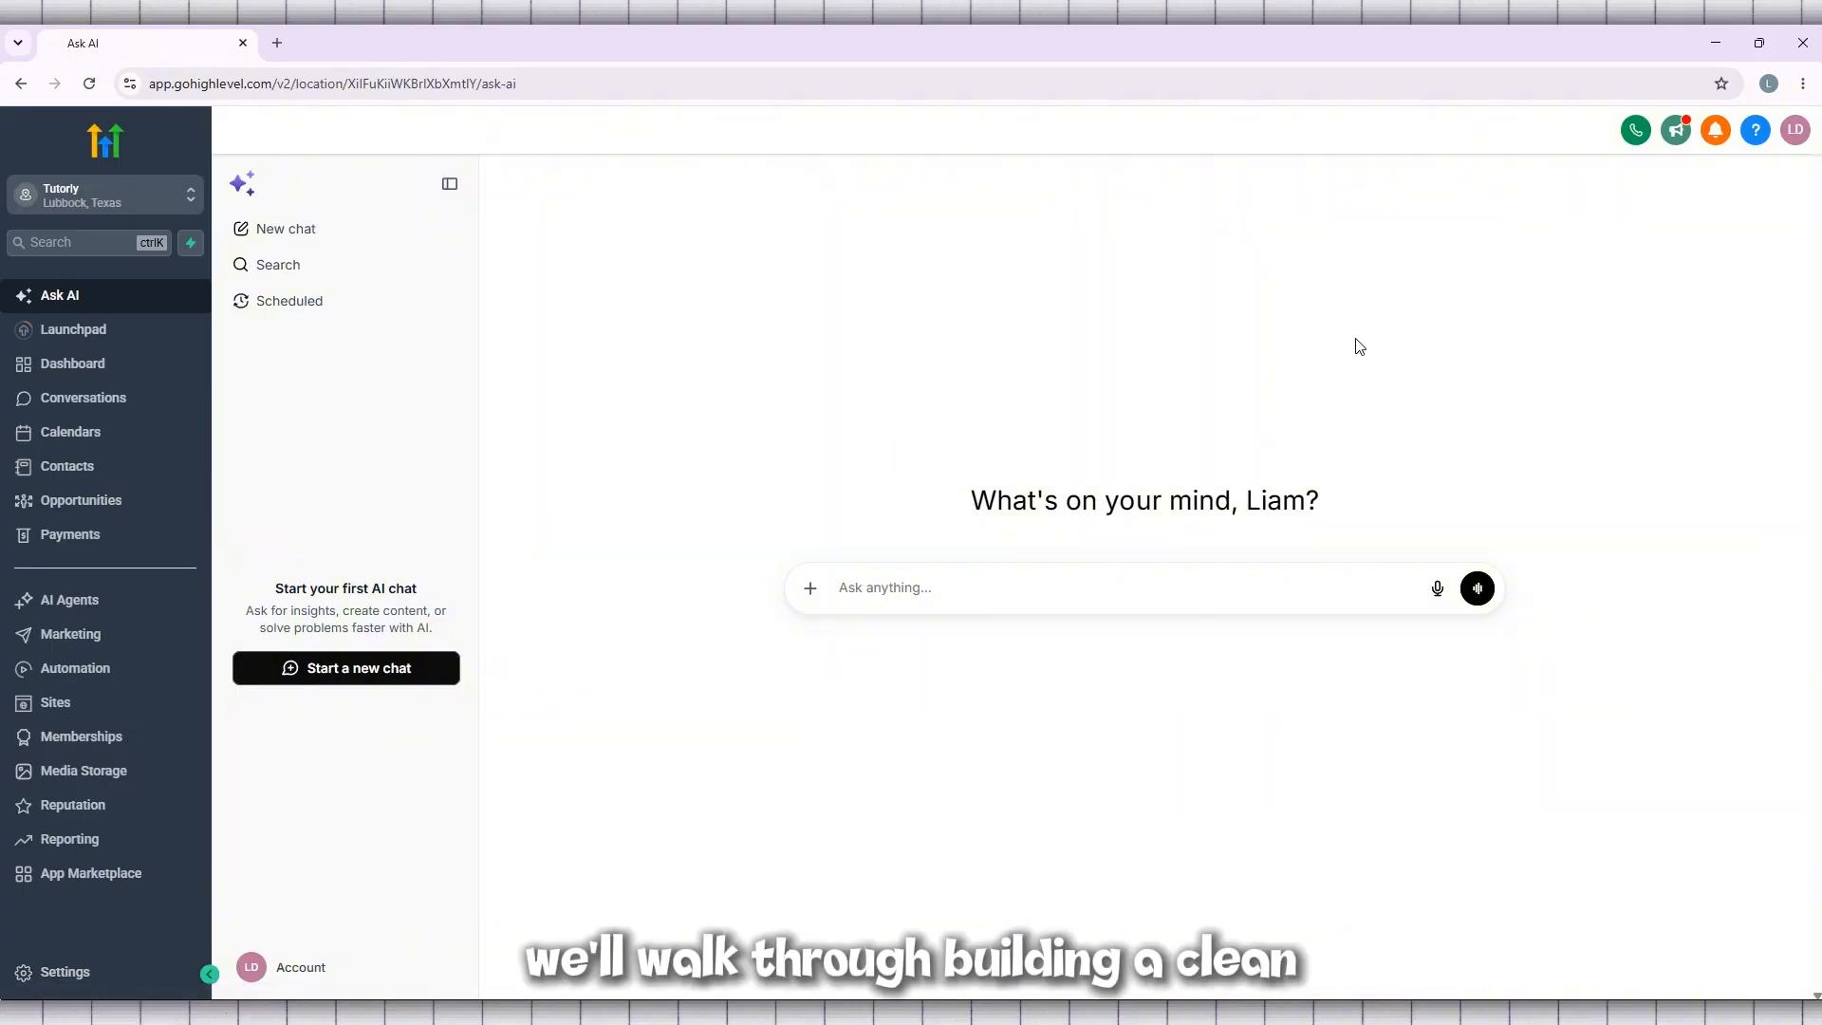
click(91, 369)
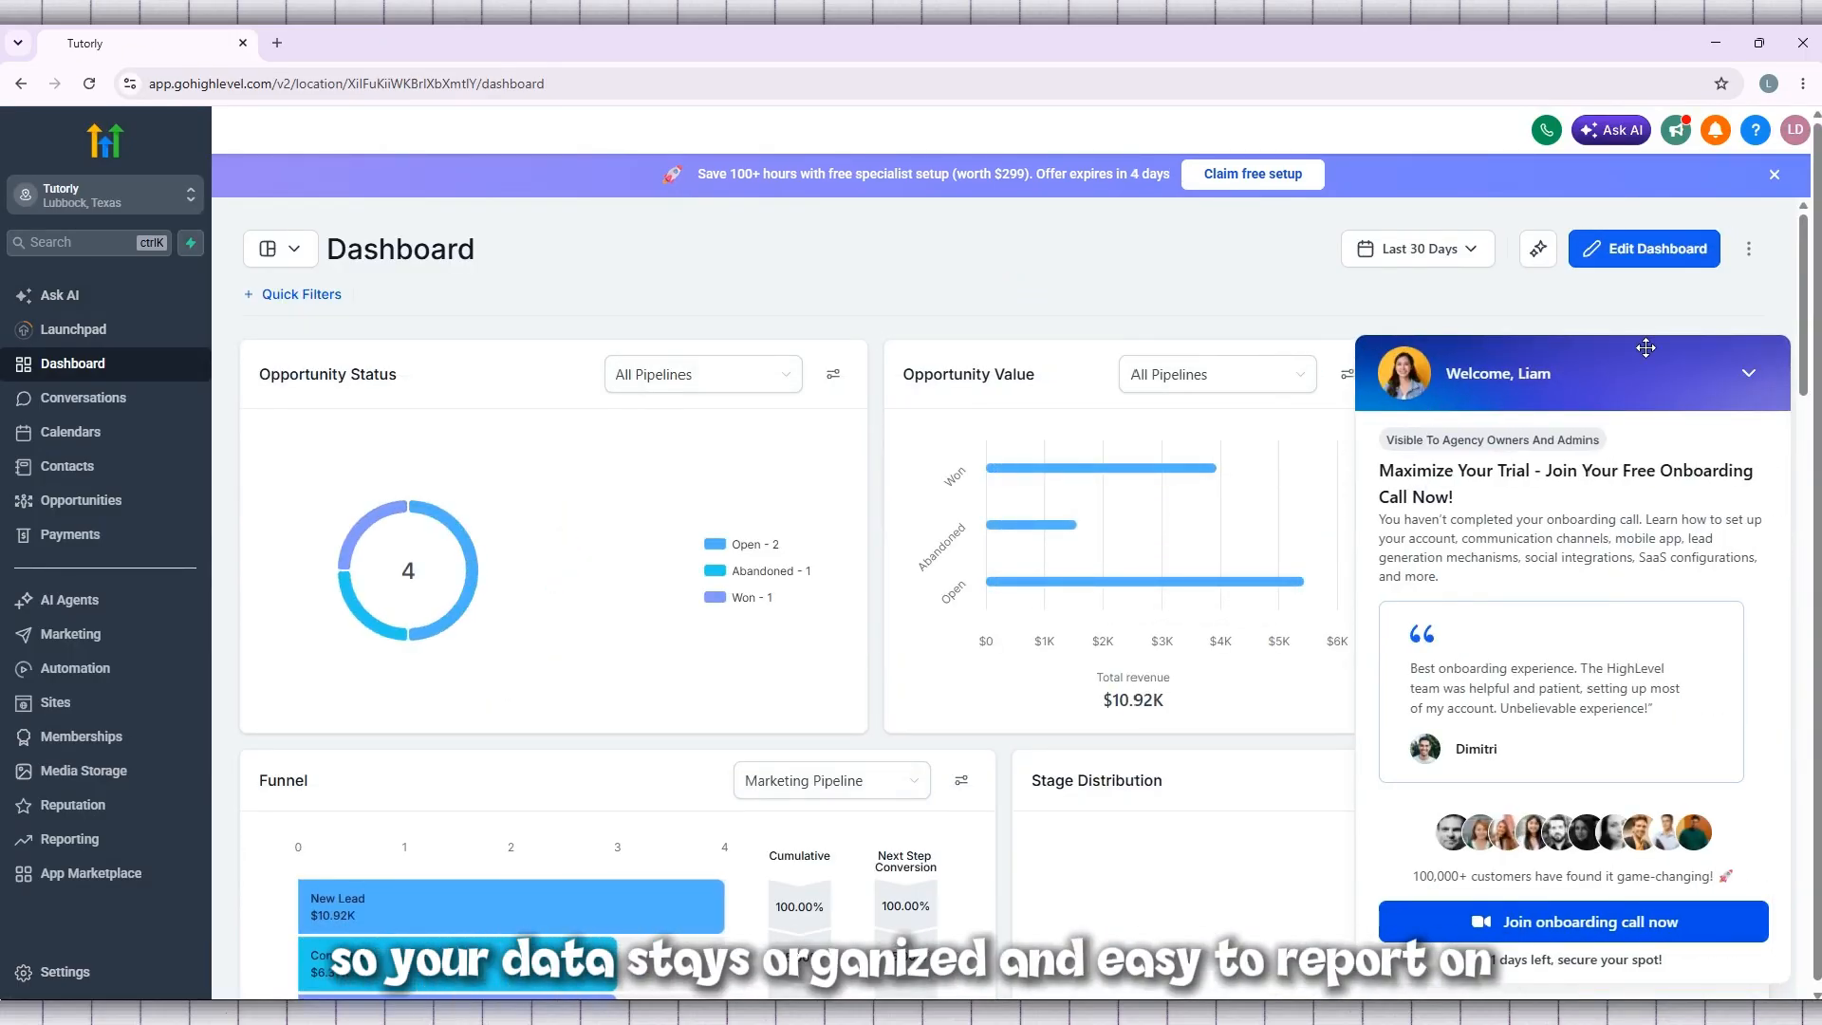
click(1755, 379)
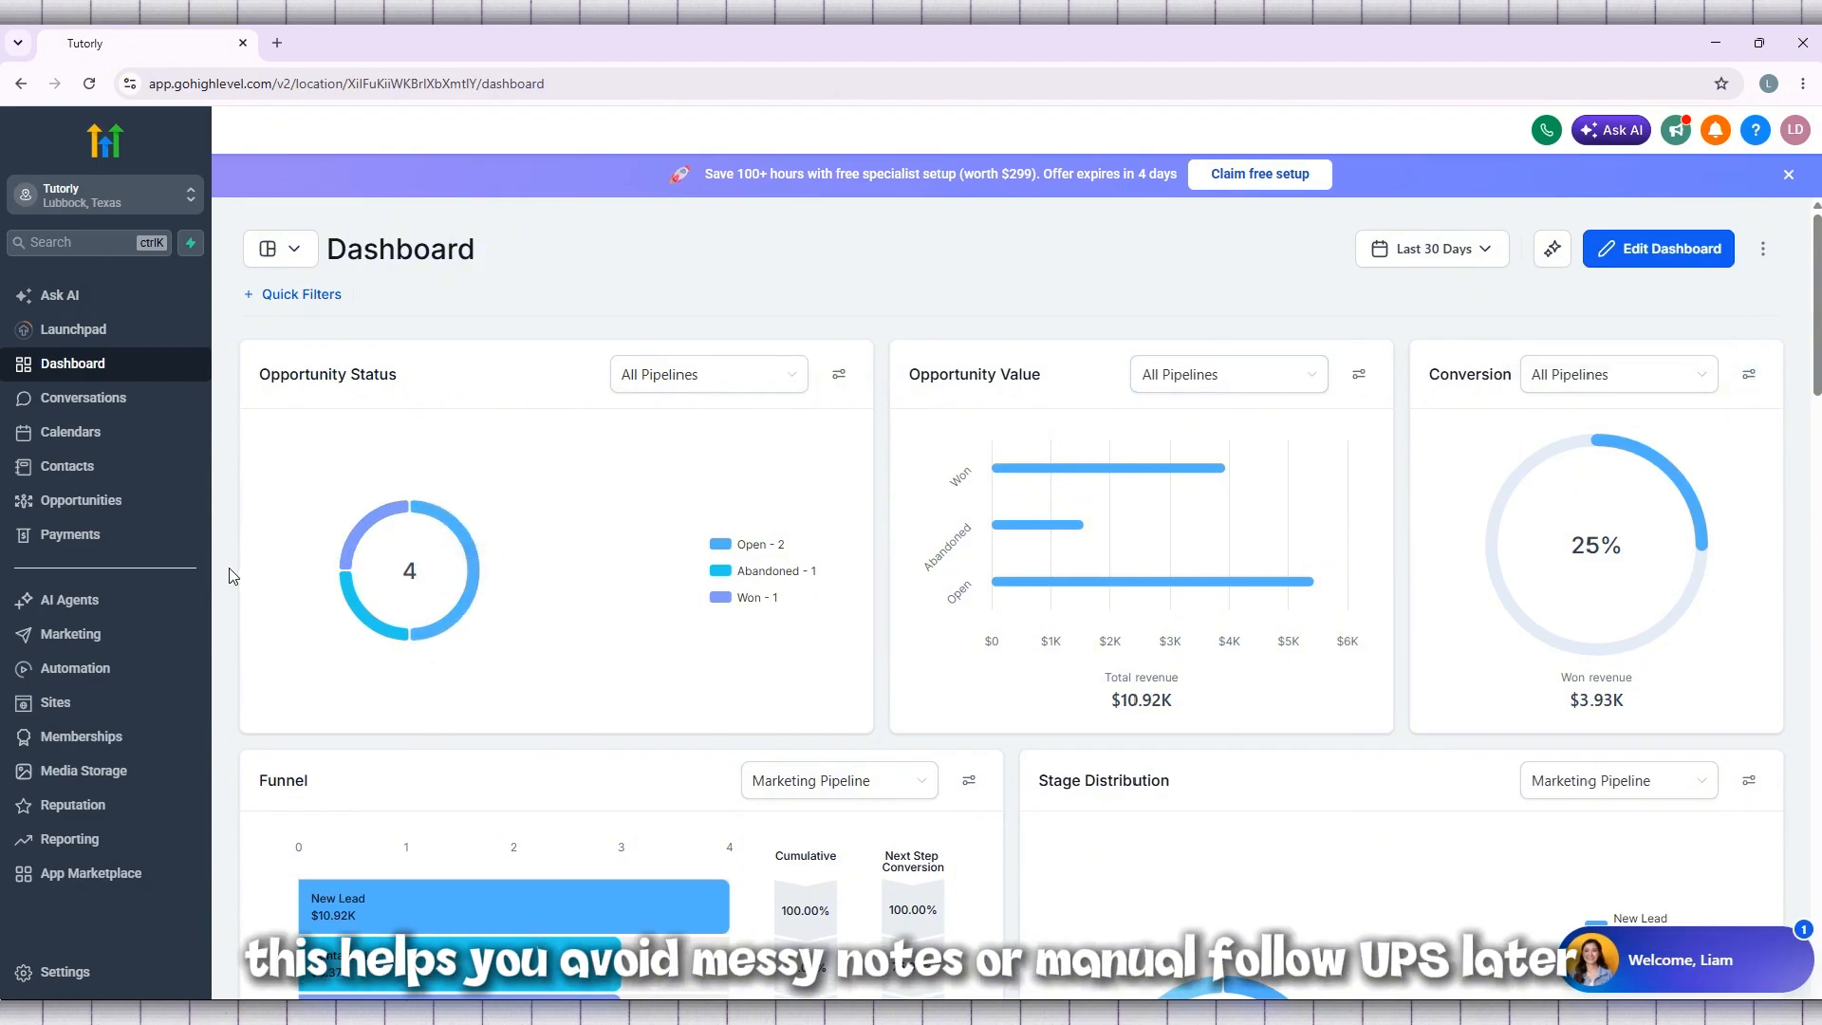
Look over the dashboard's opportunity, funnel, task and lead source widgets
scroll(428, 531, down, 2)
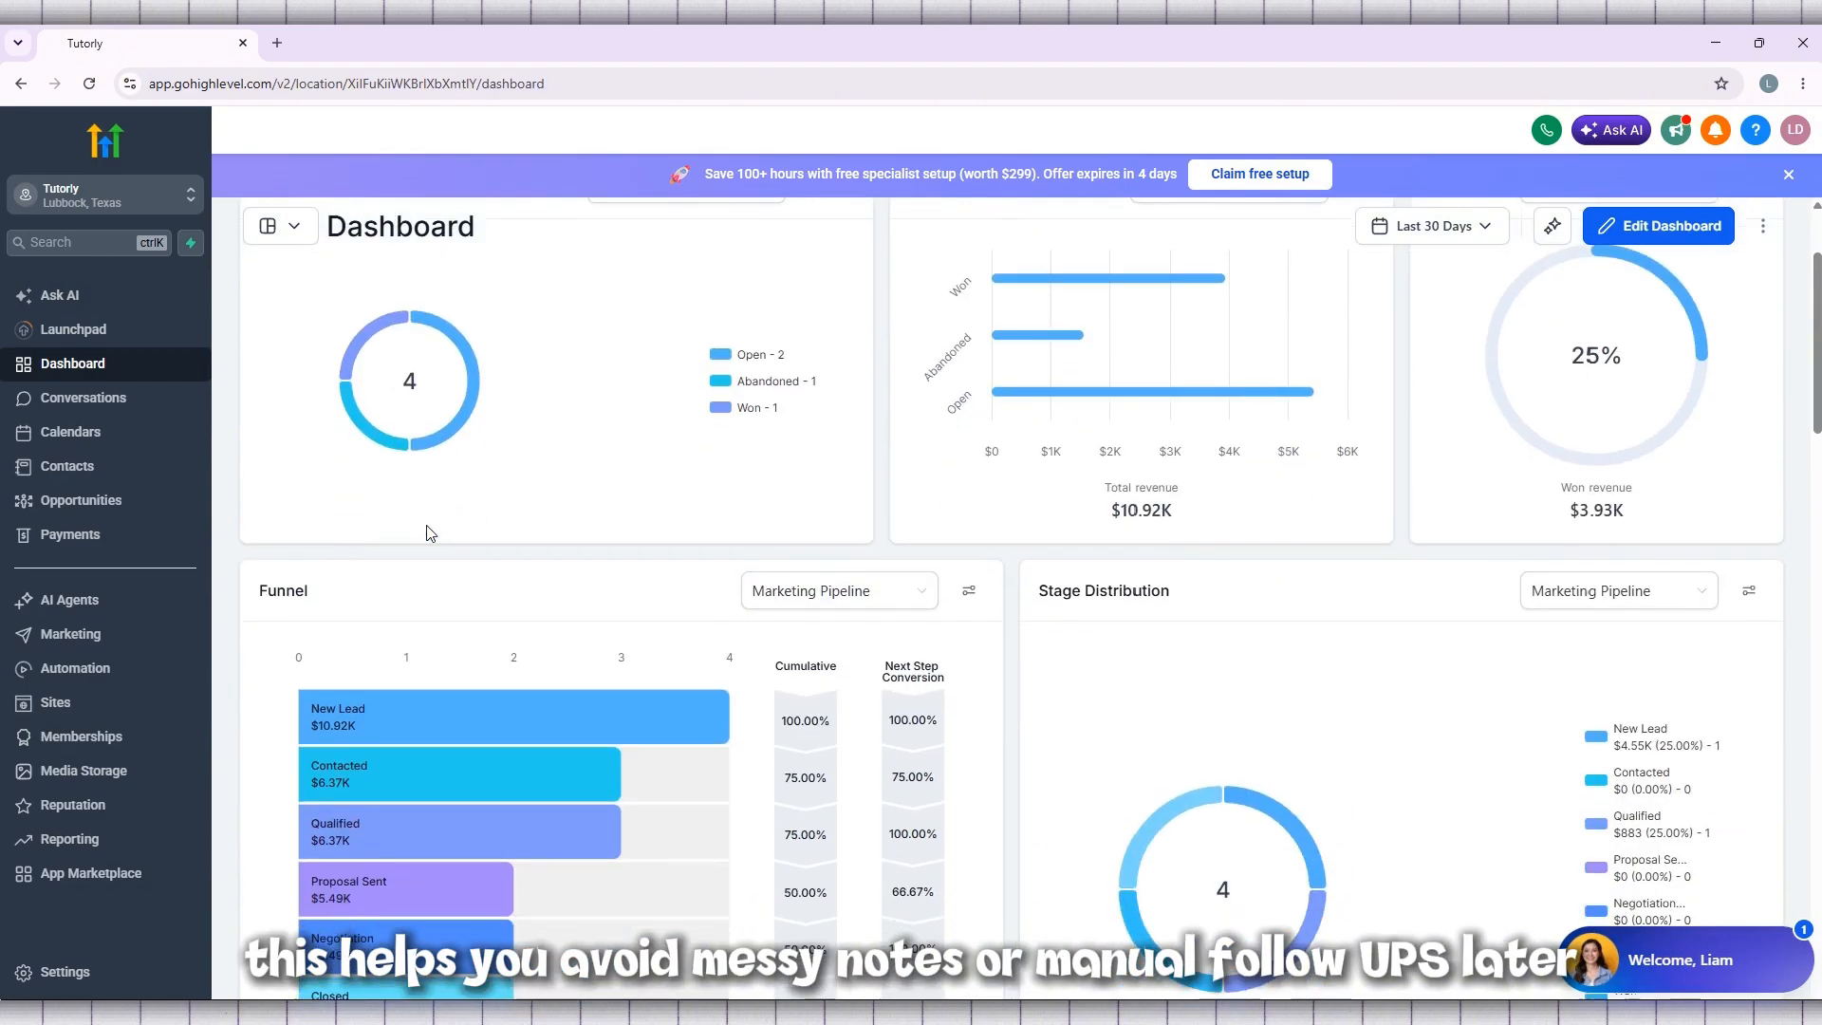
scroll(427, 532, down, 2)
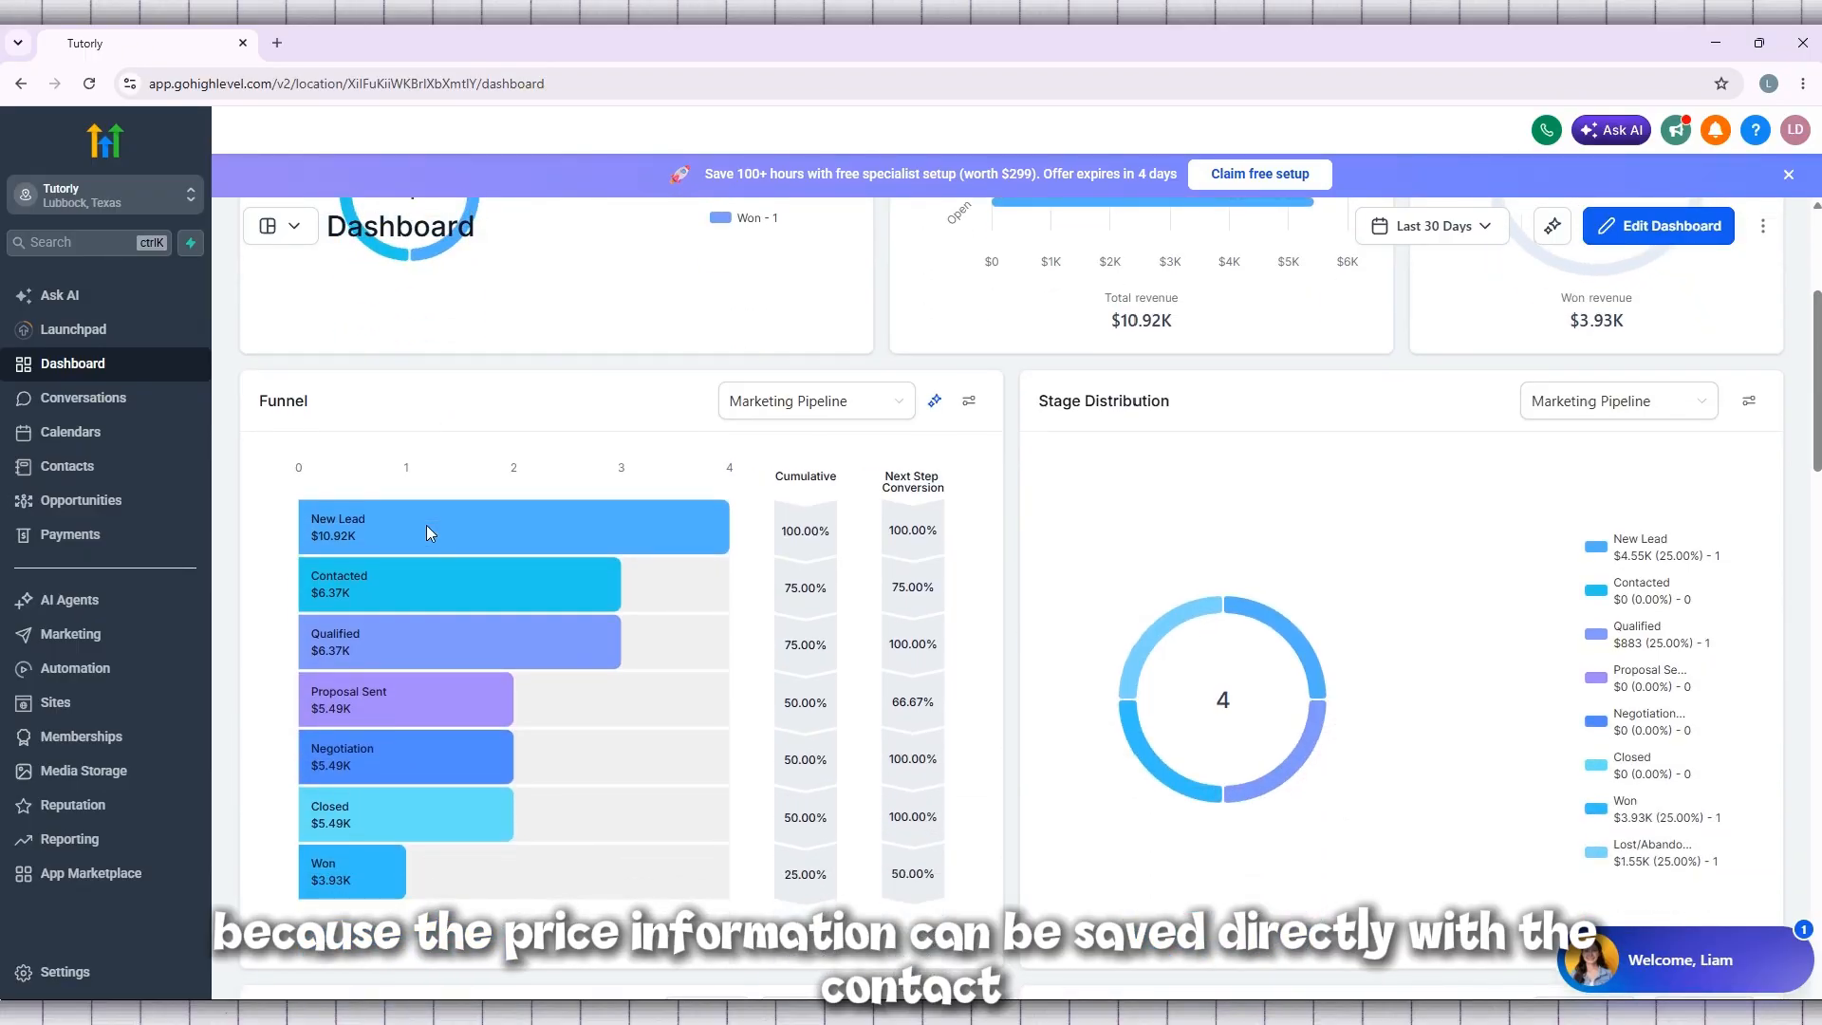
scroll(427, 532, down, 4)
scroll(427, 531, down, 2)
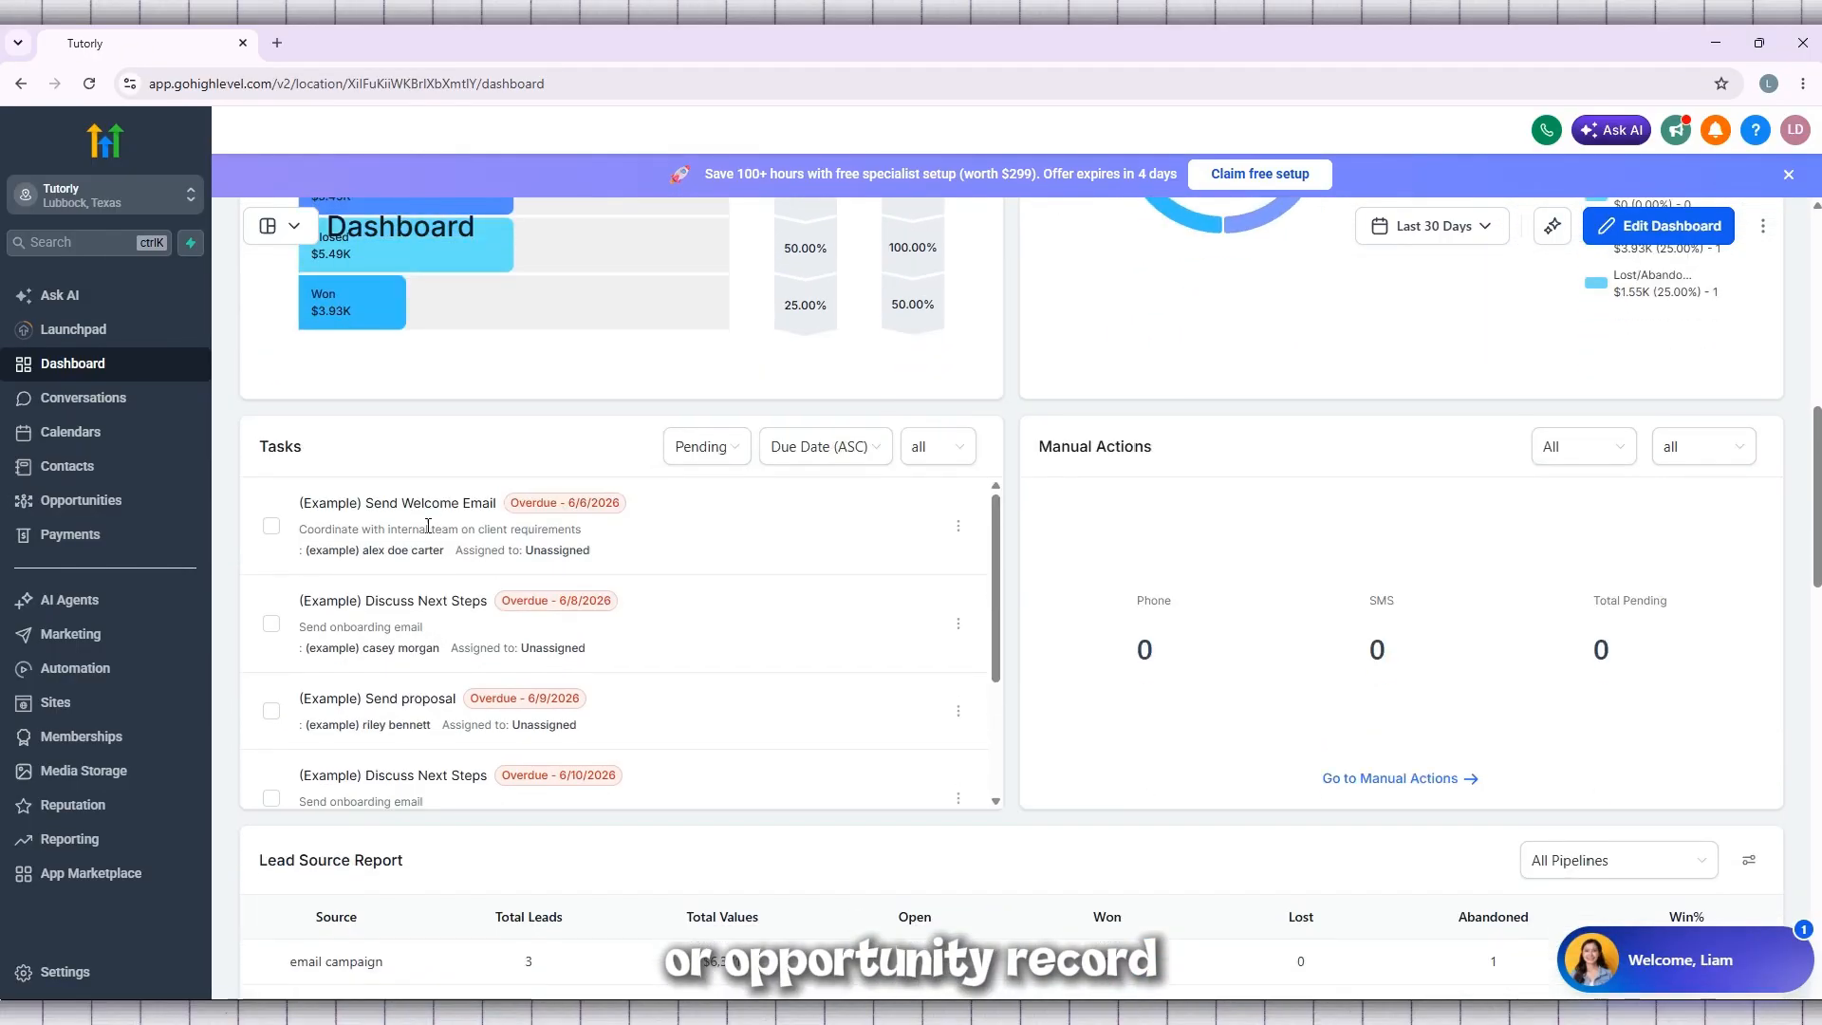
scroll(427, 529, down, 2)
scroll(503, 414, up, 10)
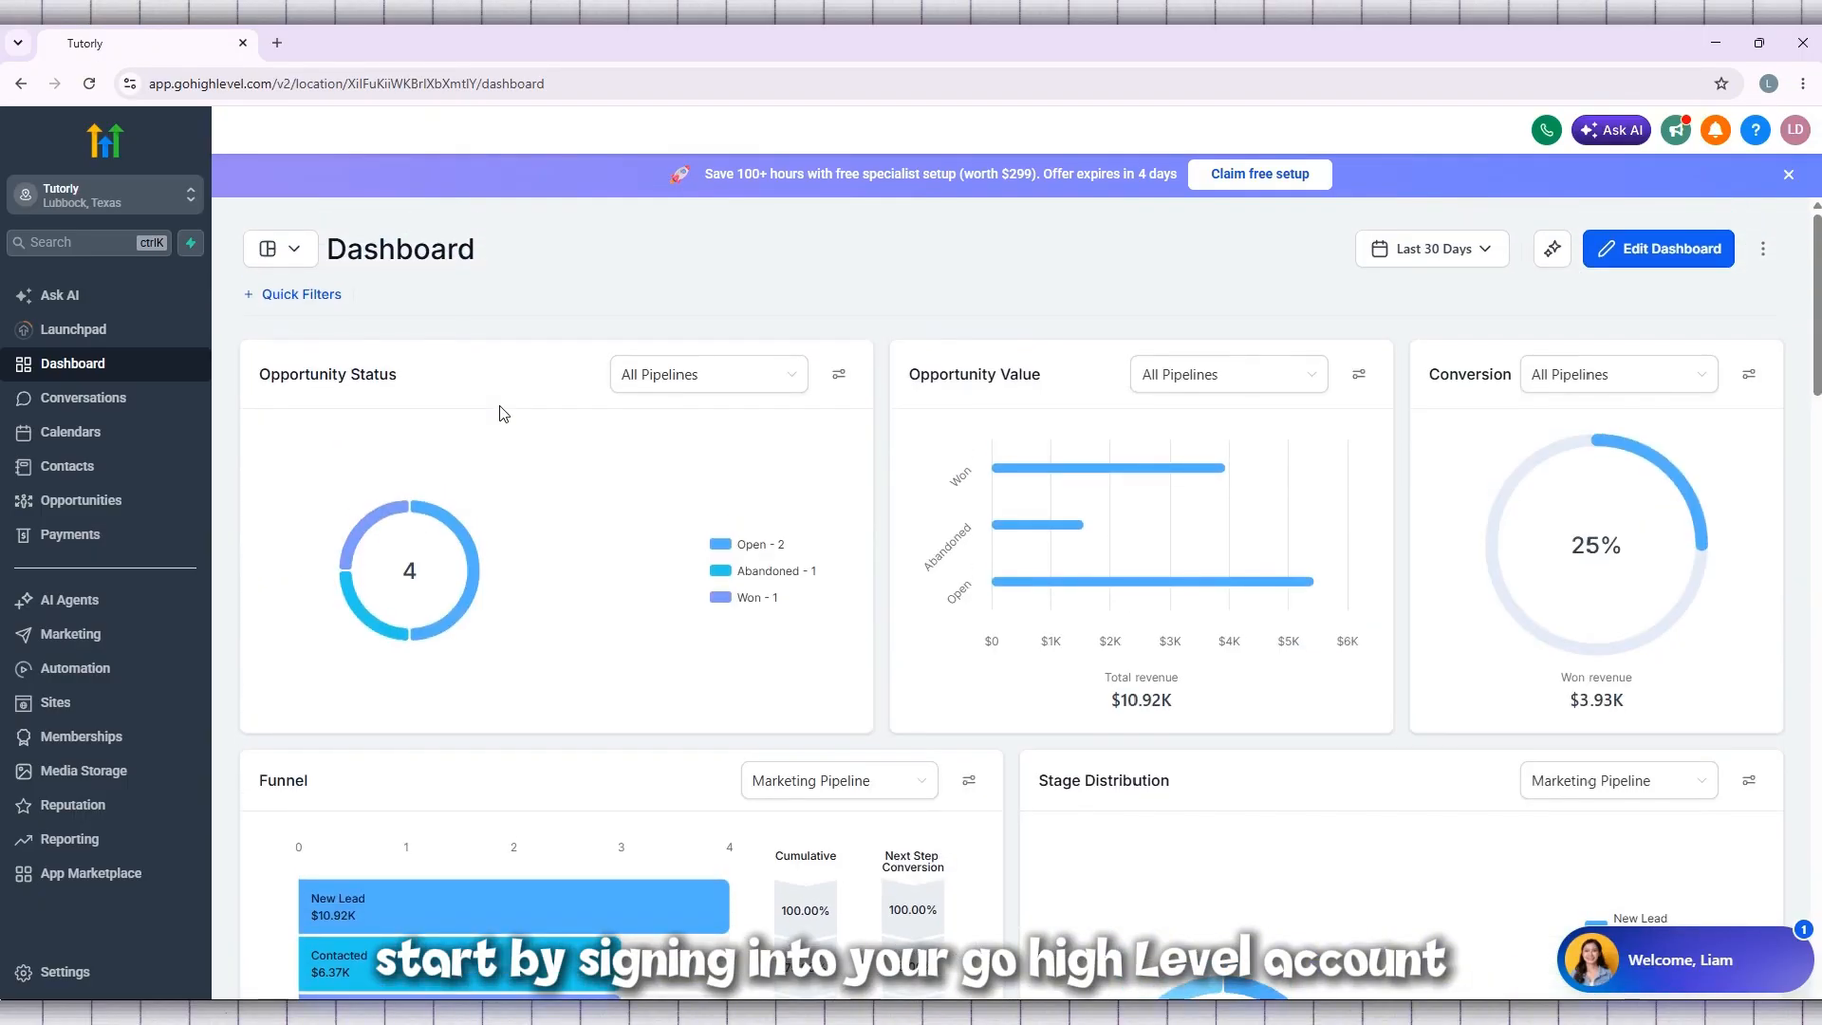
click(584, 83)
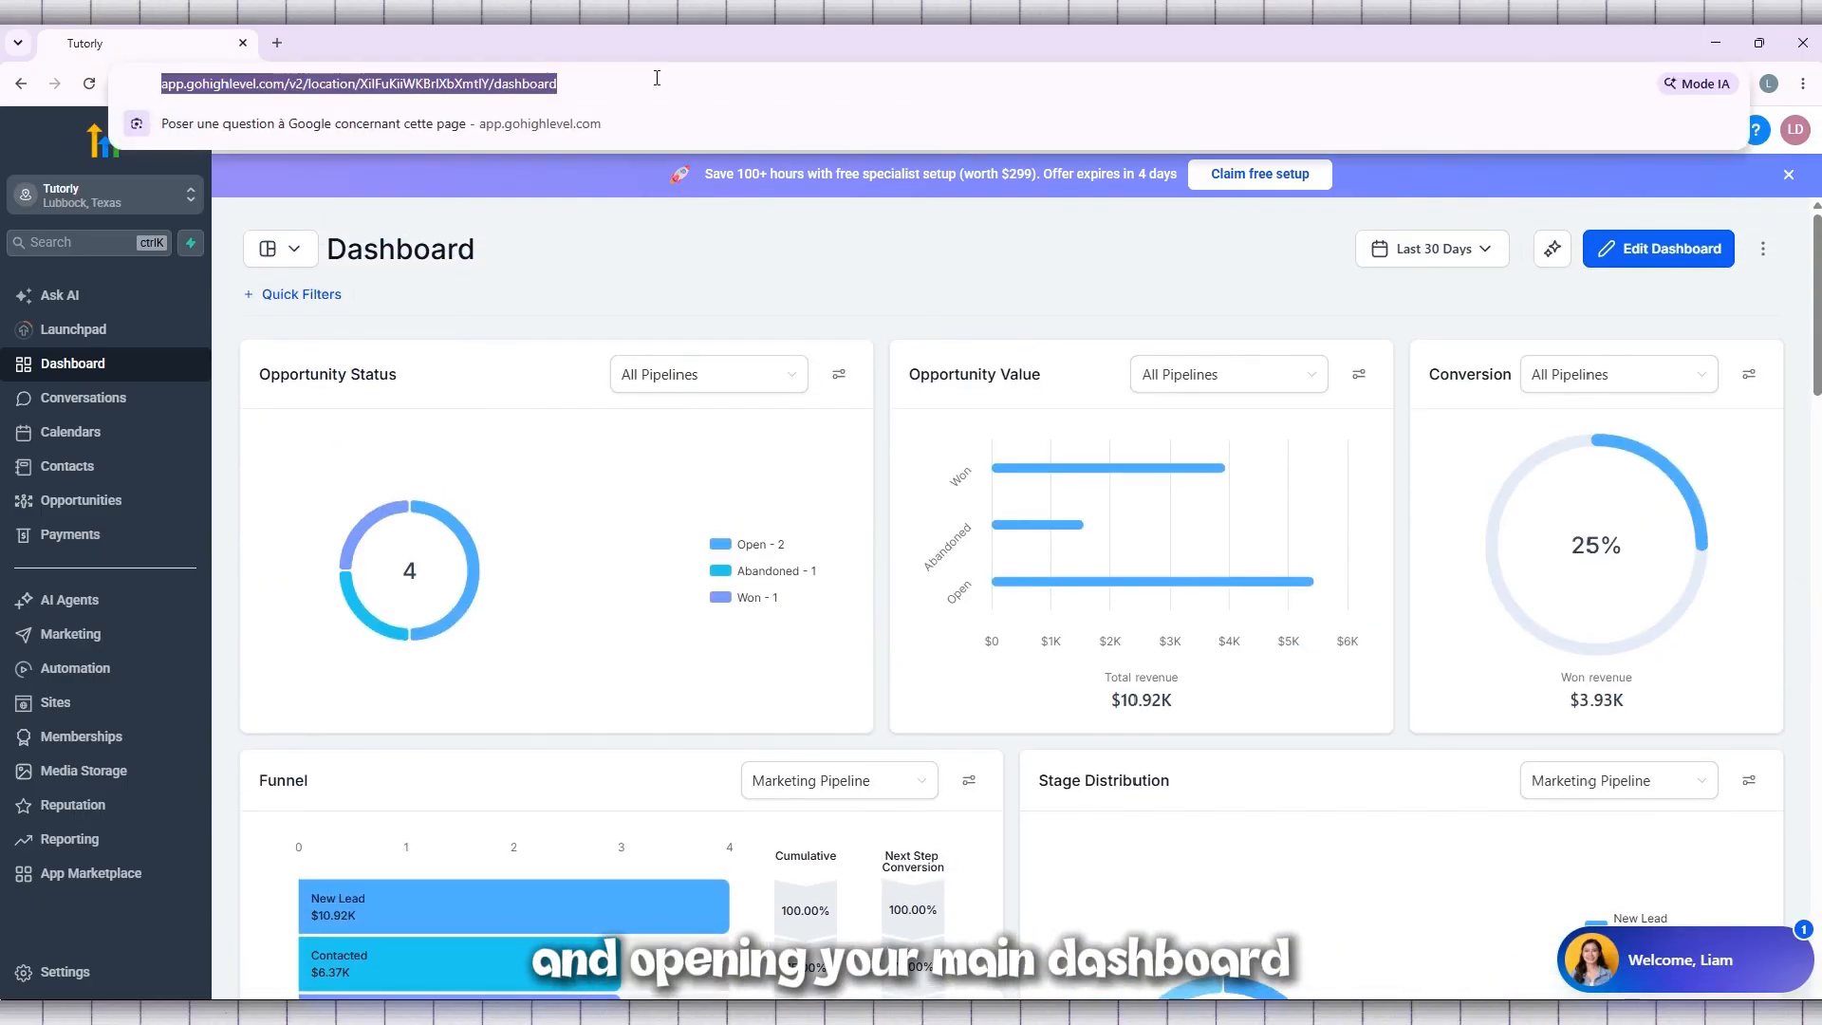
click(586, 264)
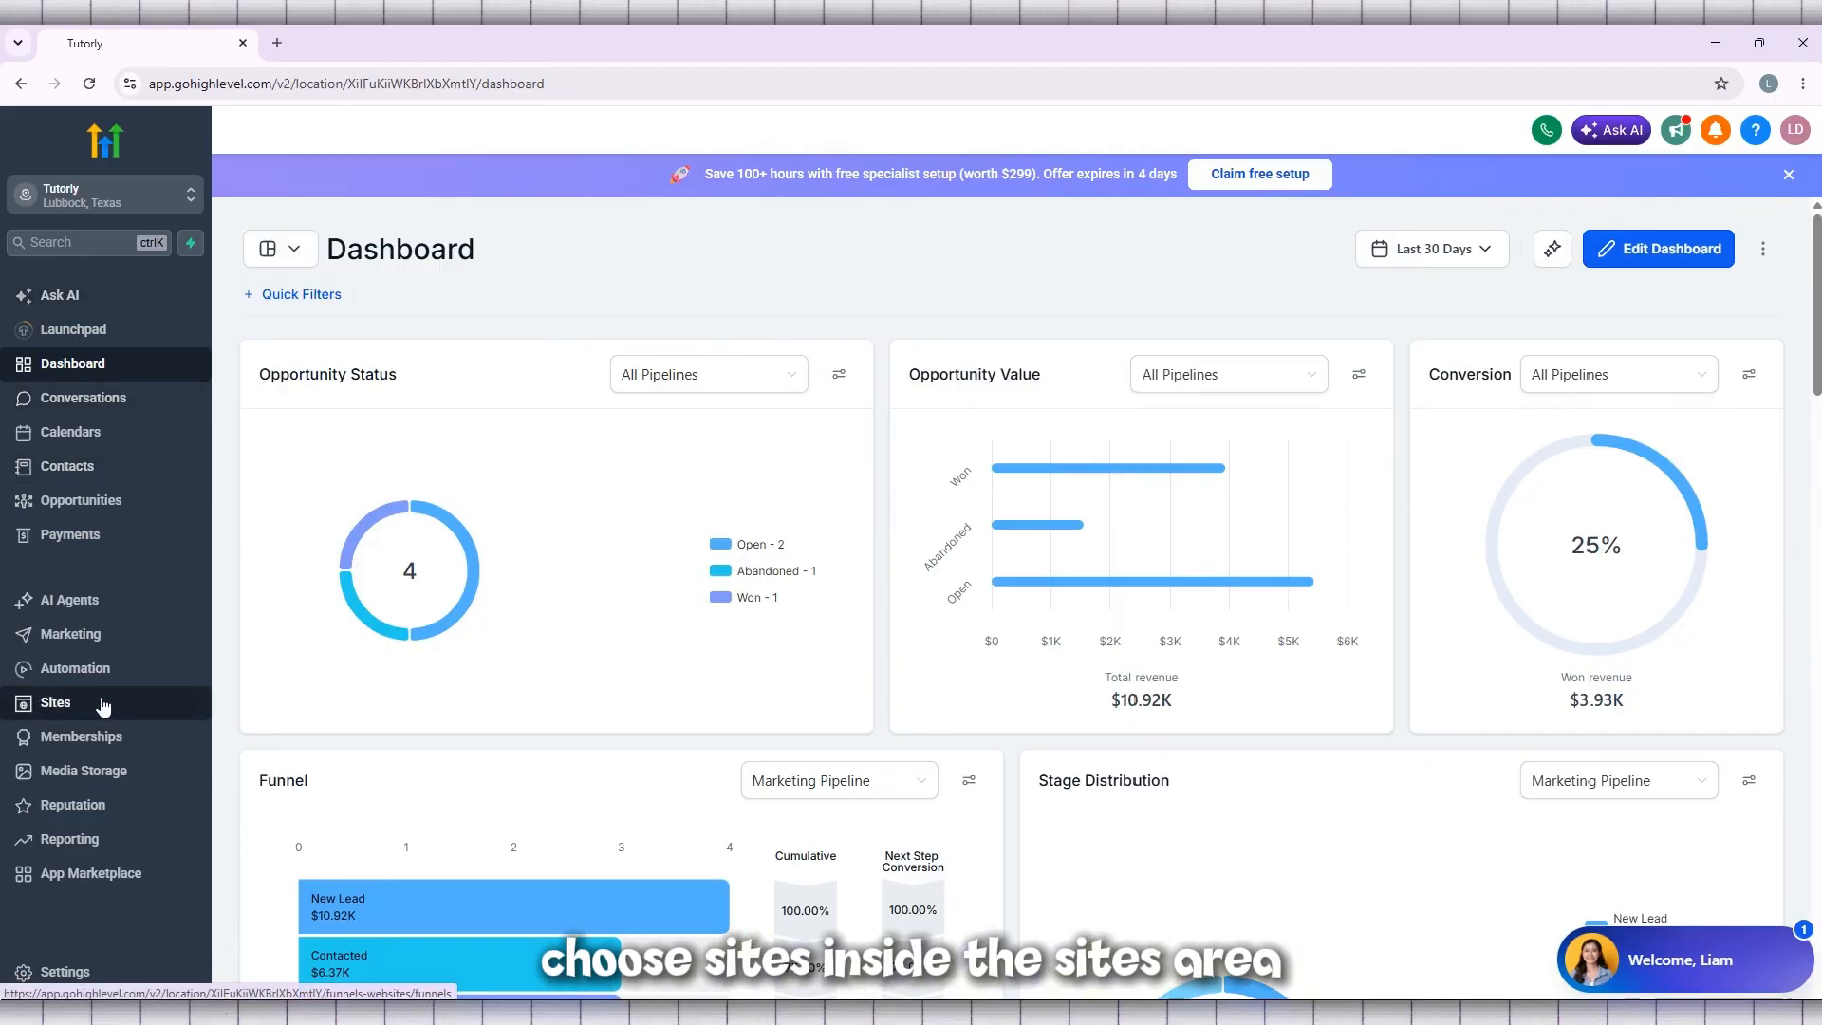
Open the list of forms in the Sites area and dismiss the feedback survey
click(57, 703)
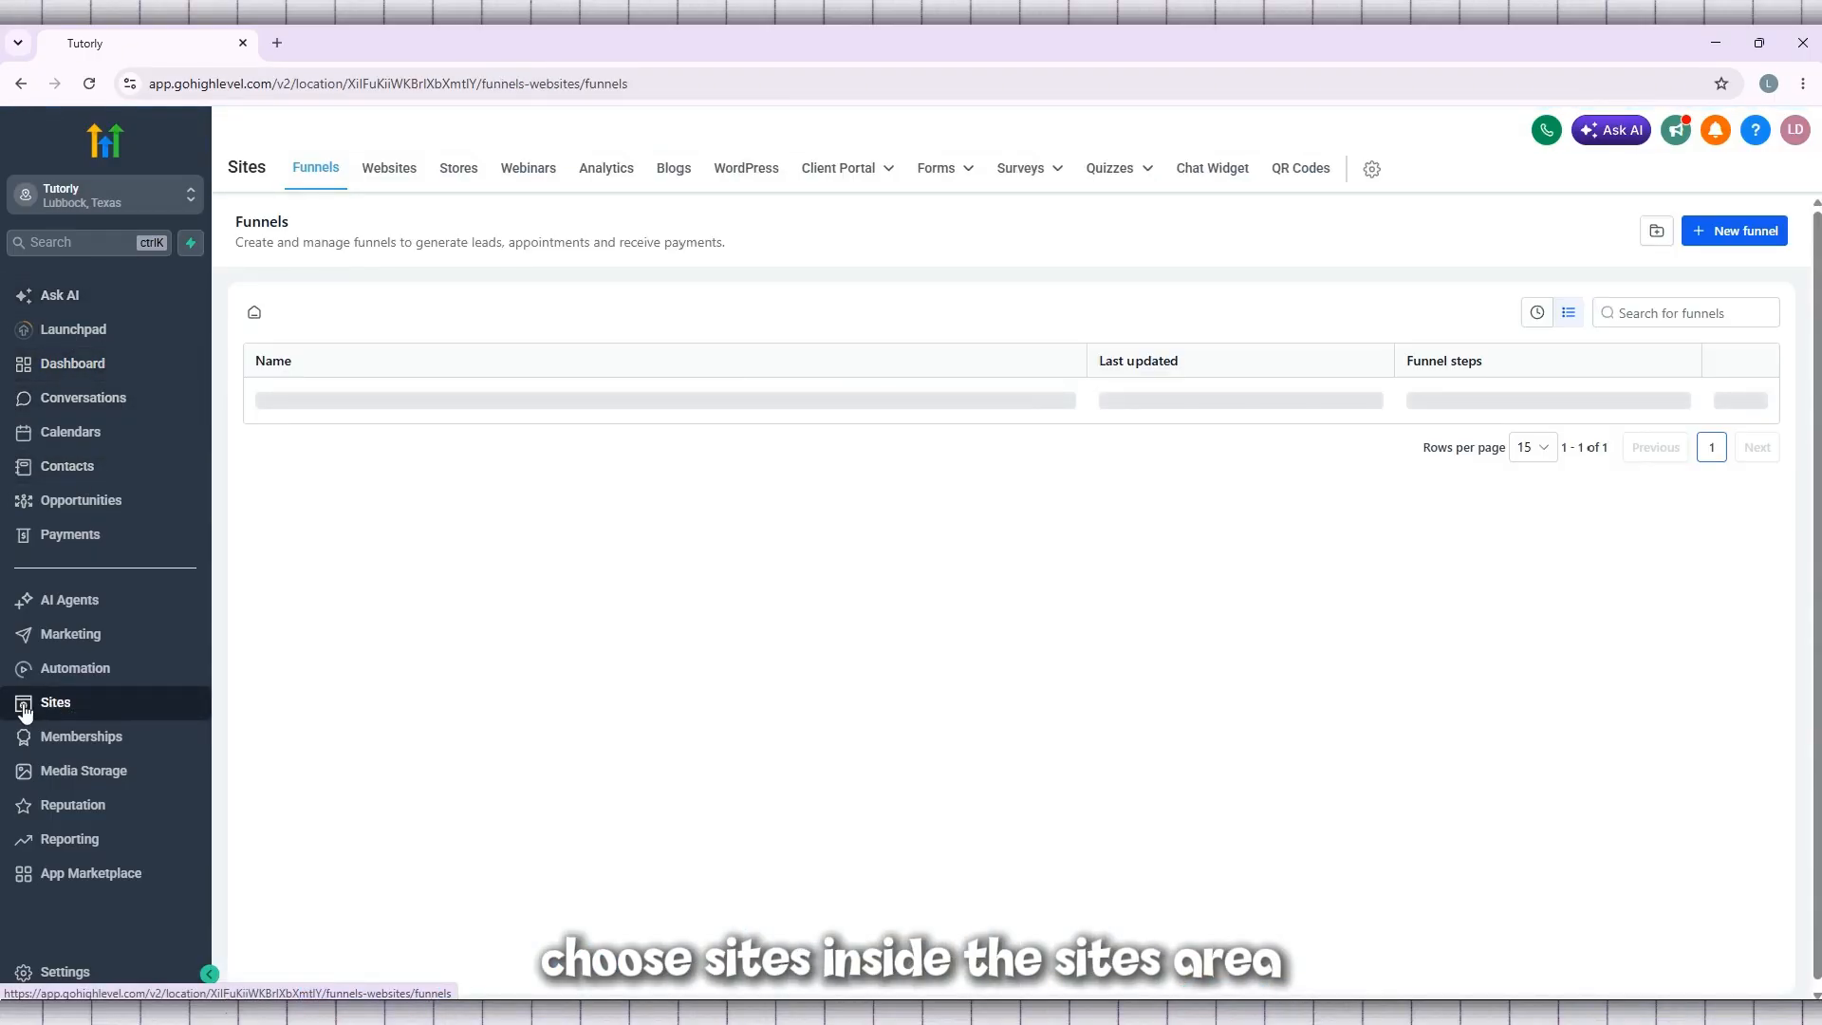
click(940, 177)
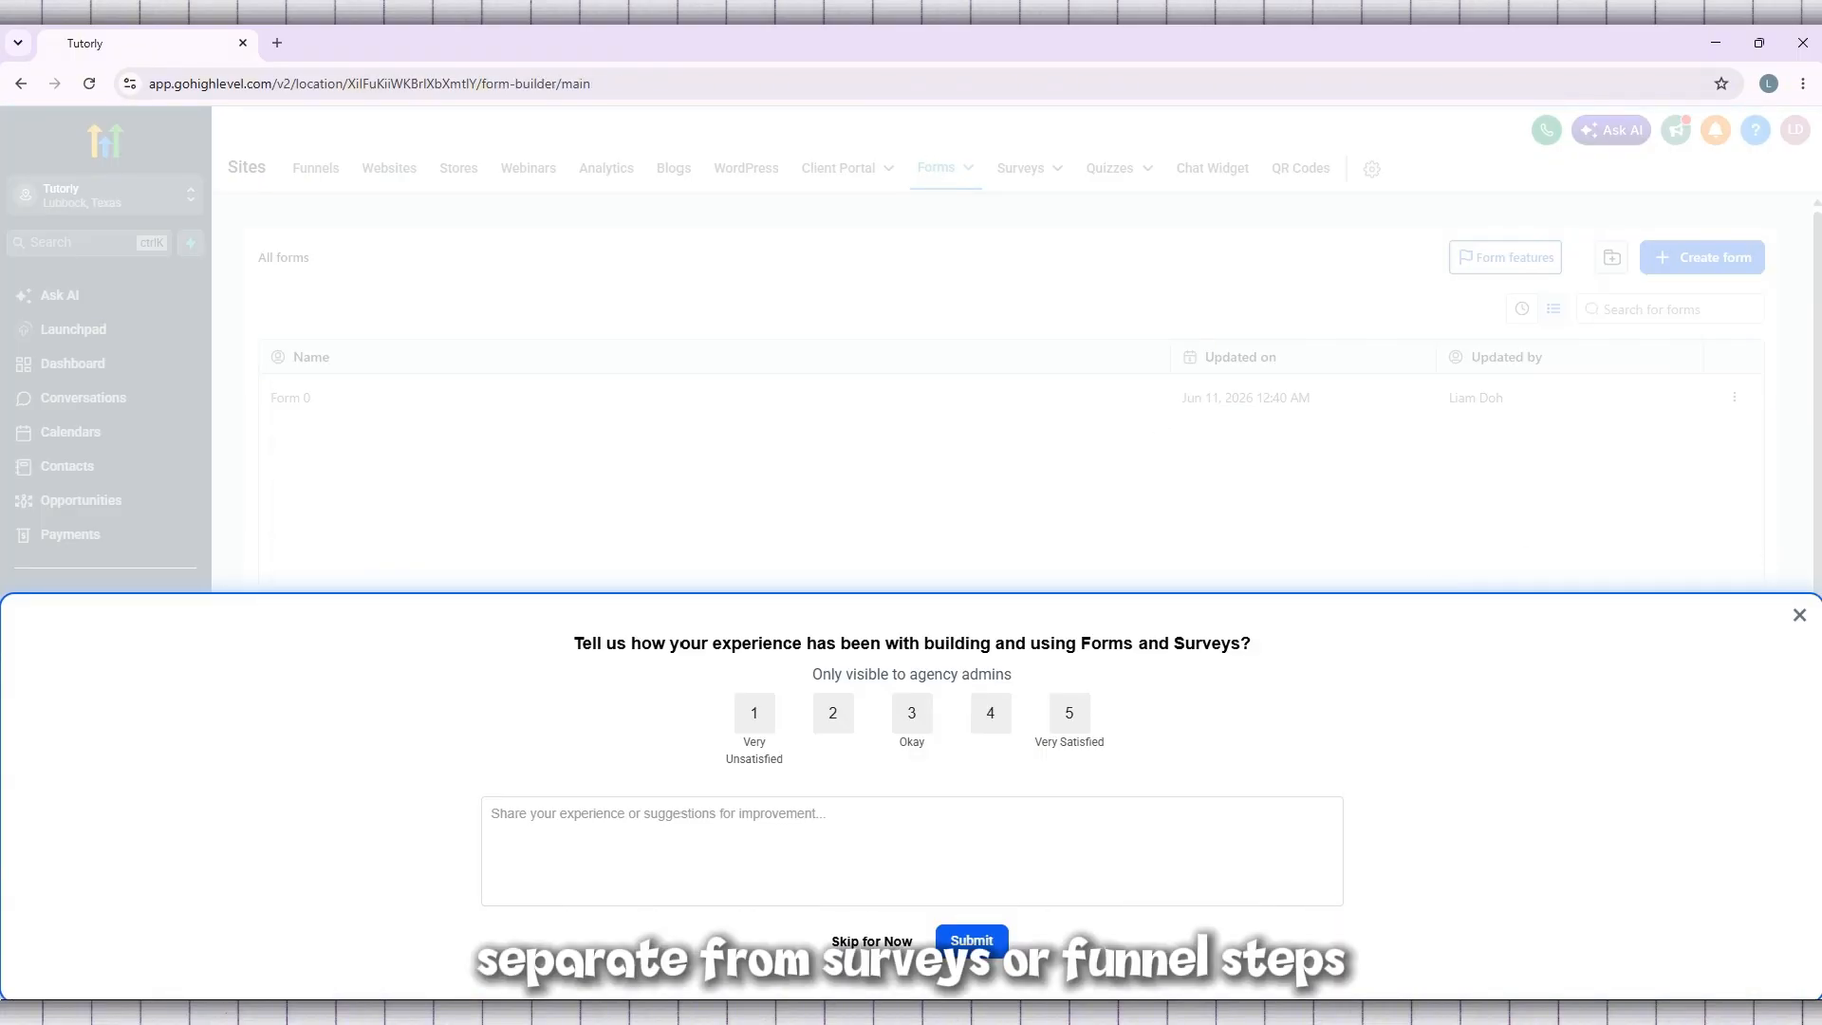
click(1800, 617)
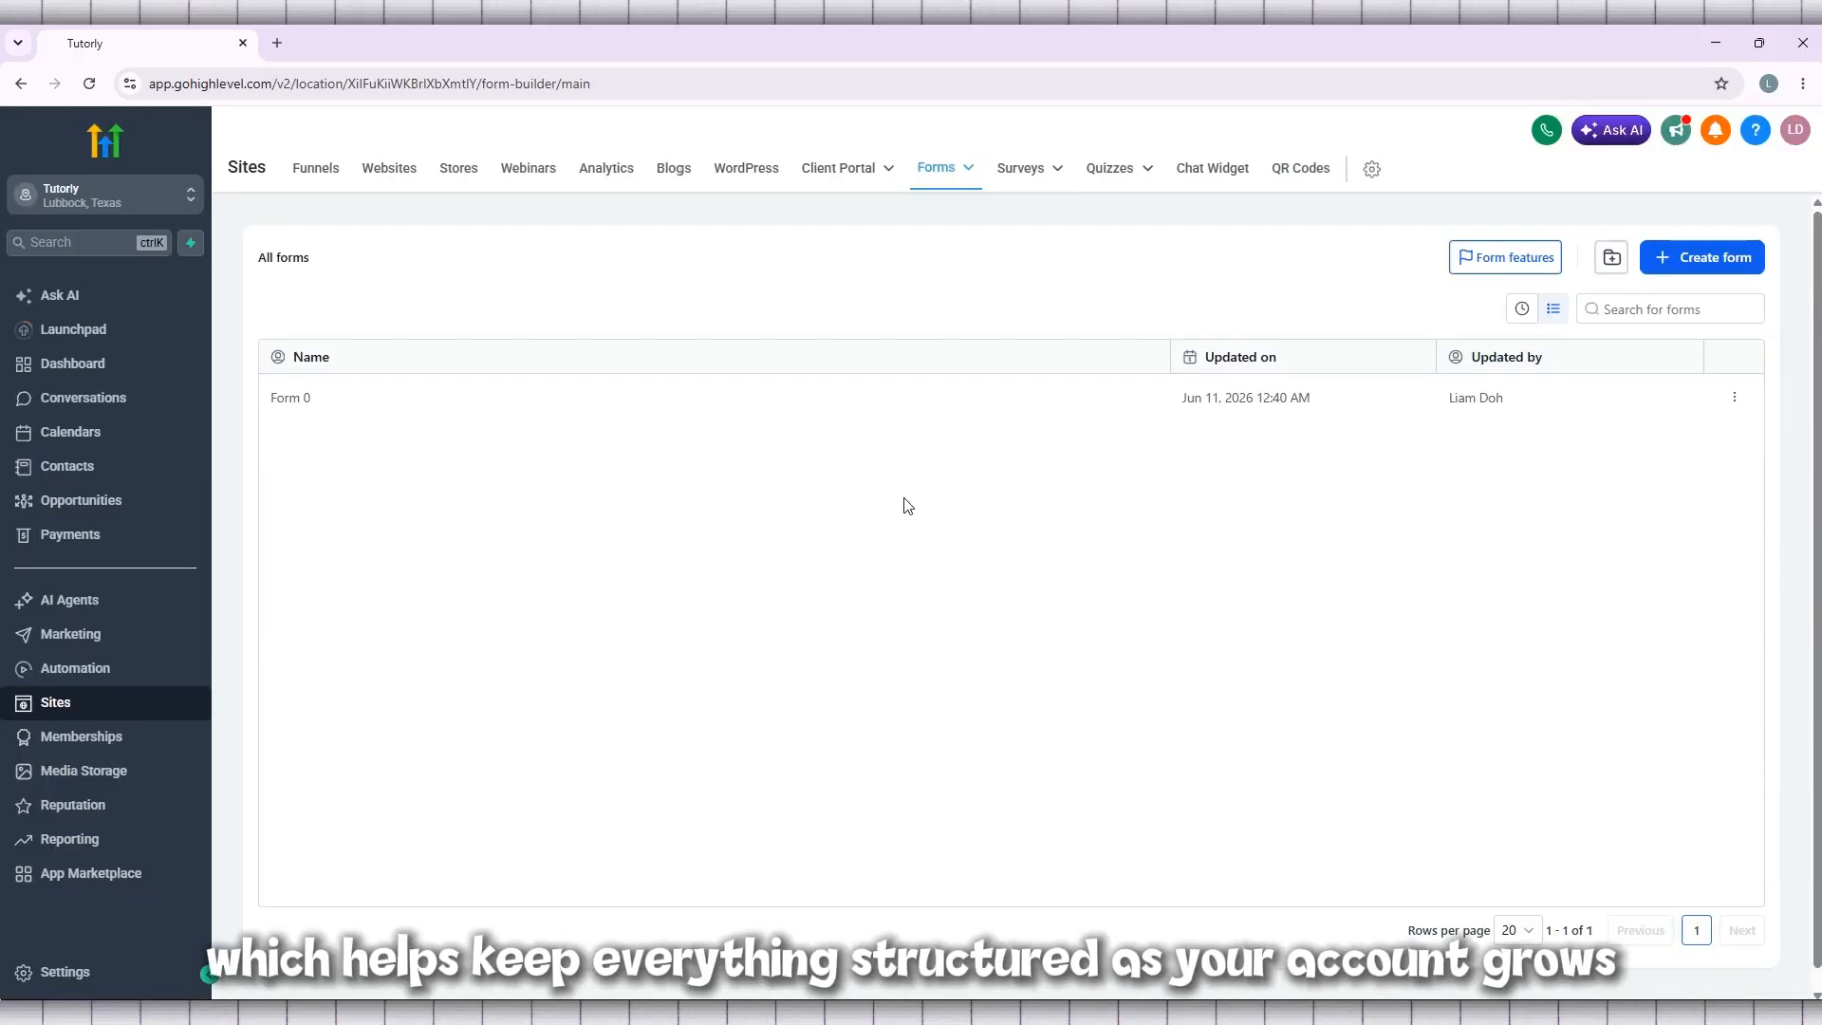
mouse_move(940, 171)
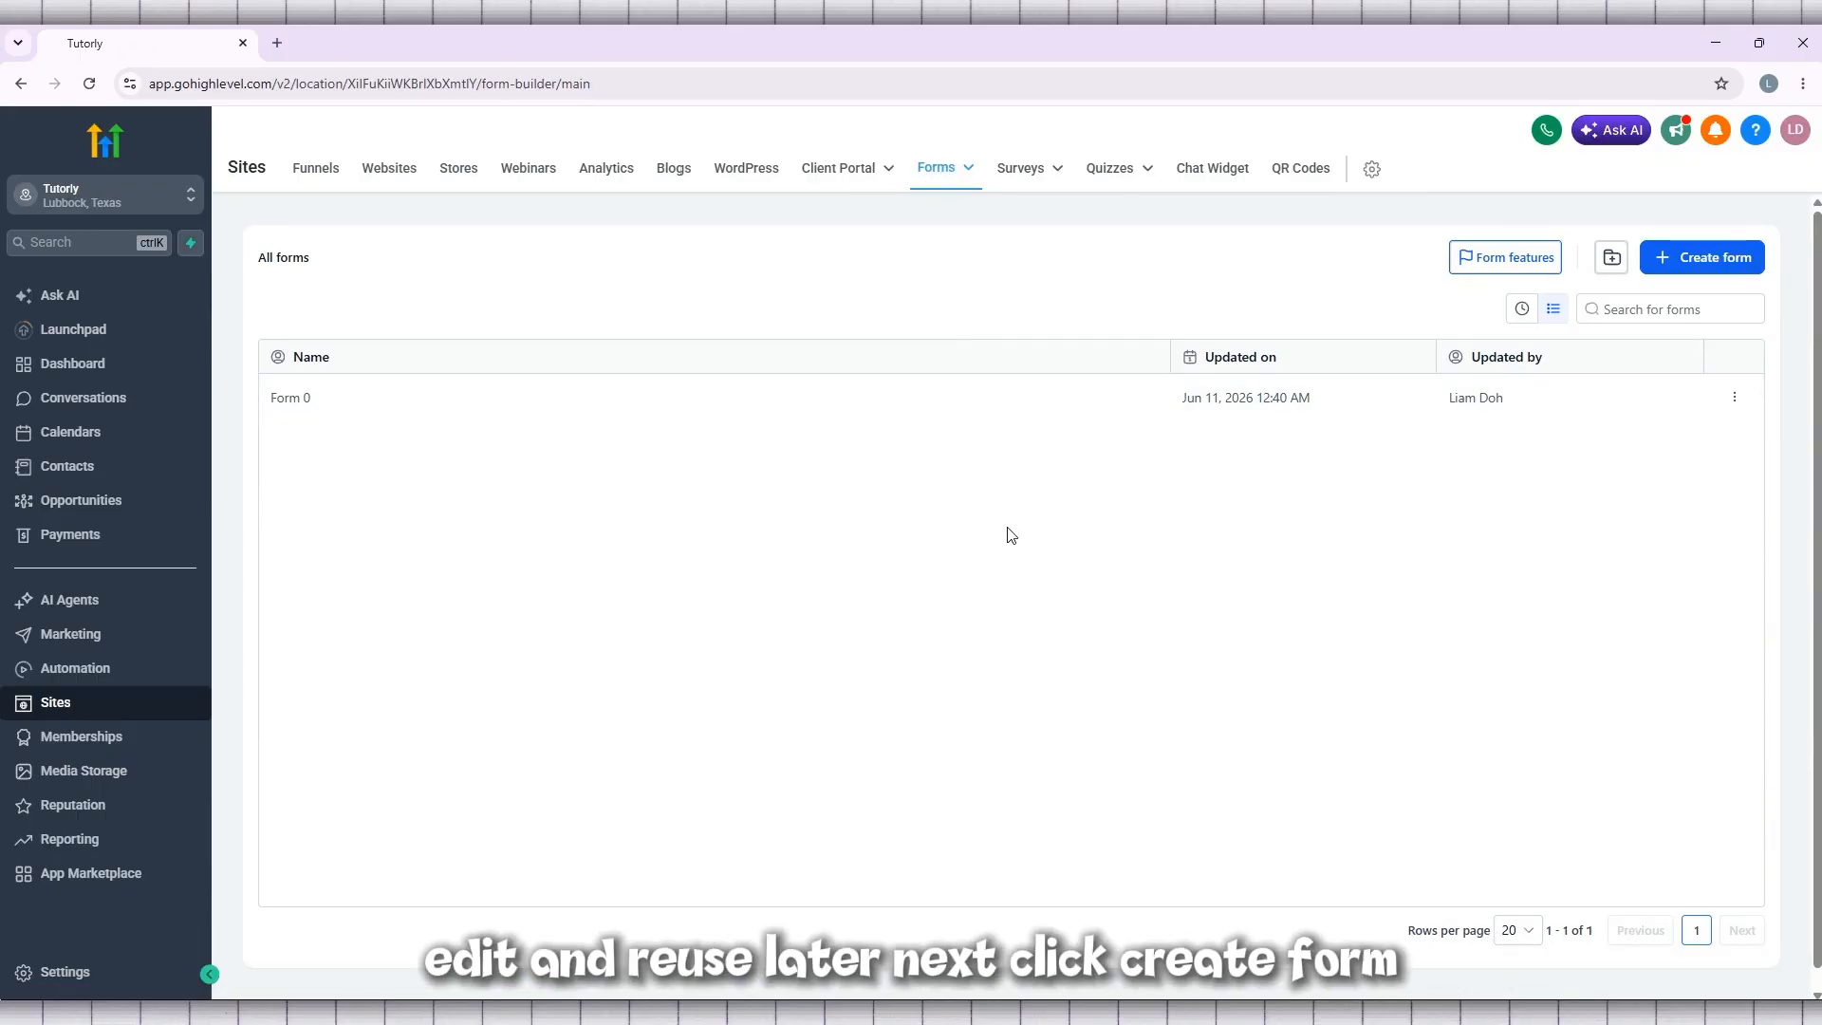
Create a new form with the Start from Scratch option
click(1701, 258)
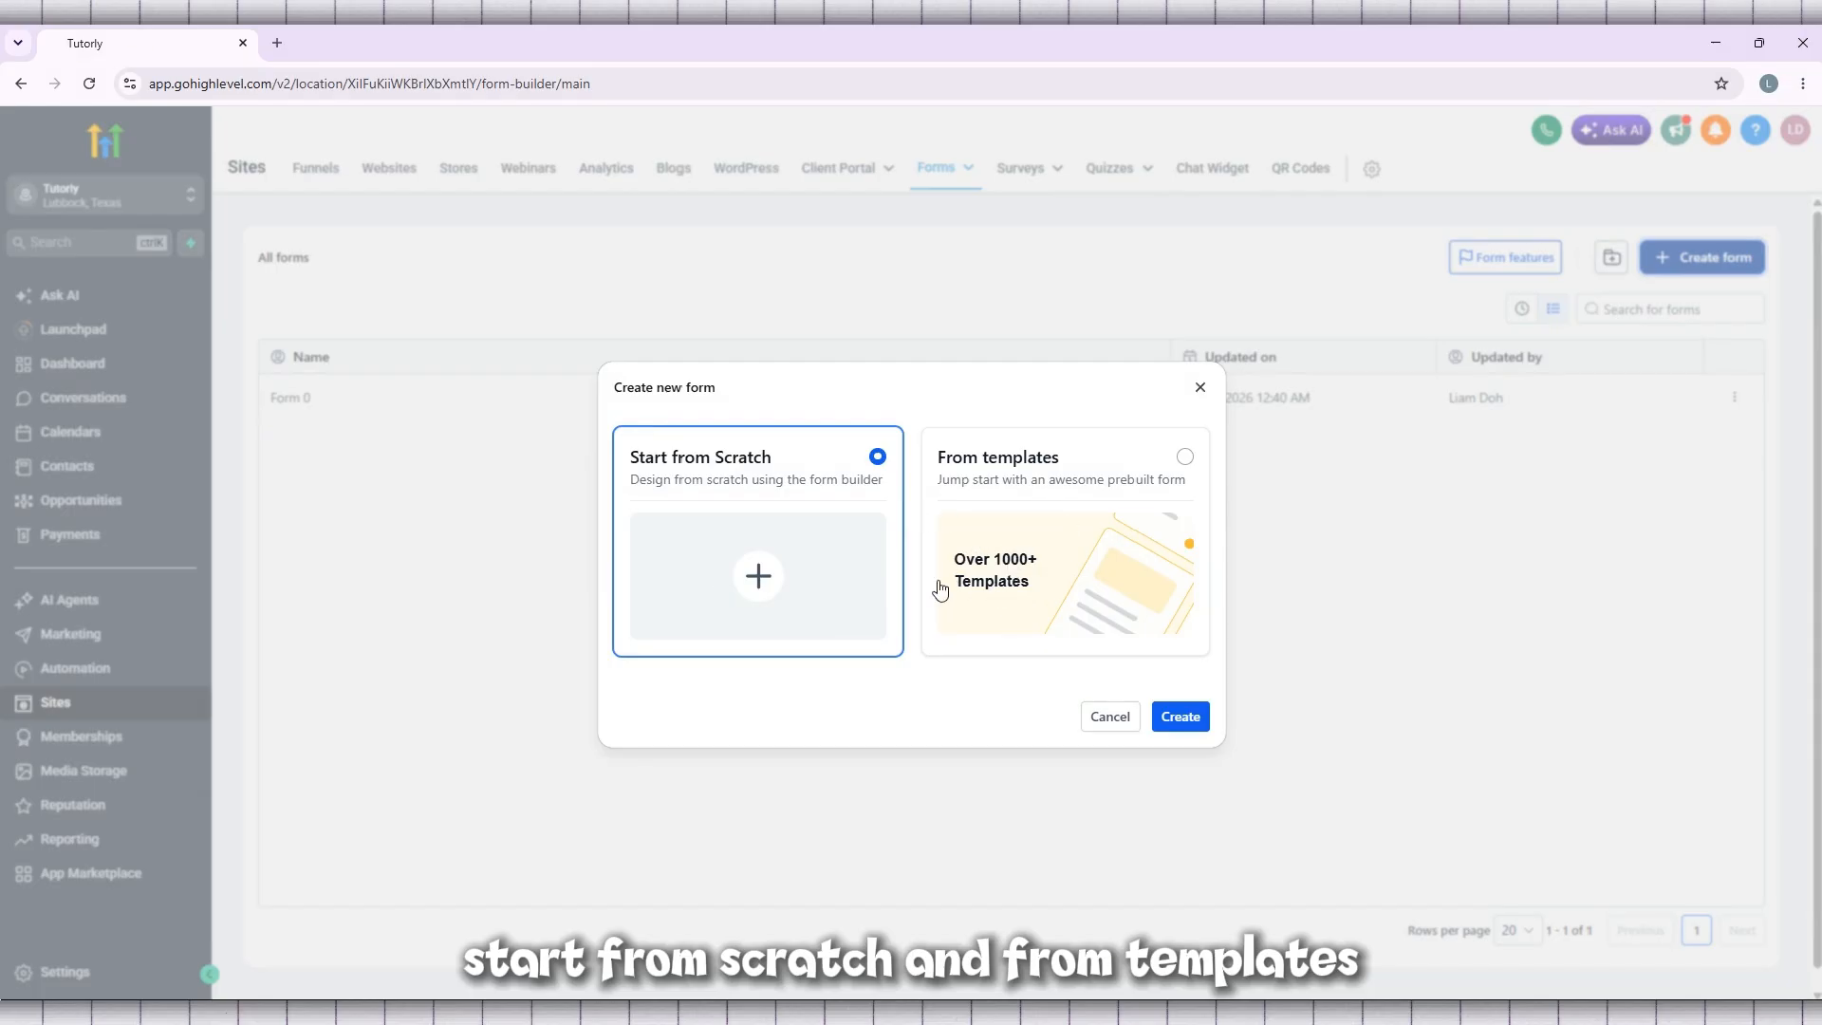
click(1177, 475)
click(857, 474)
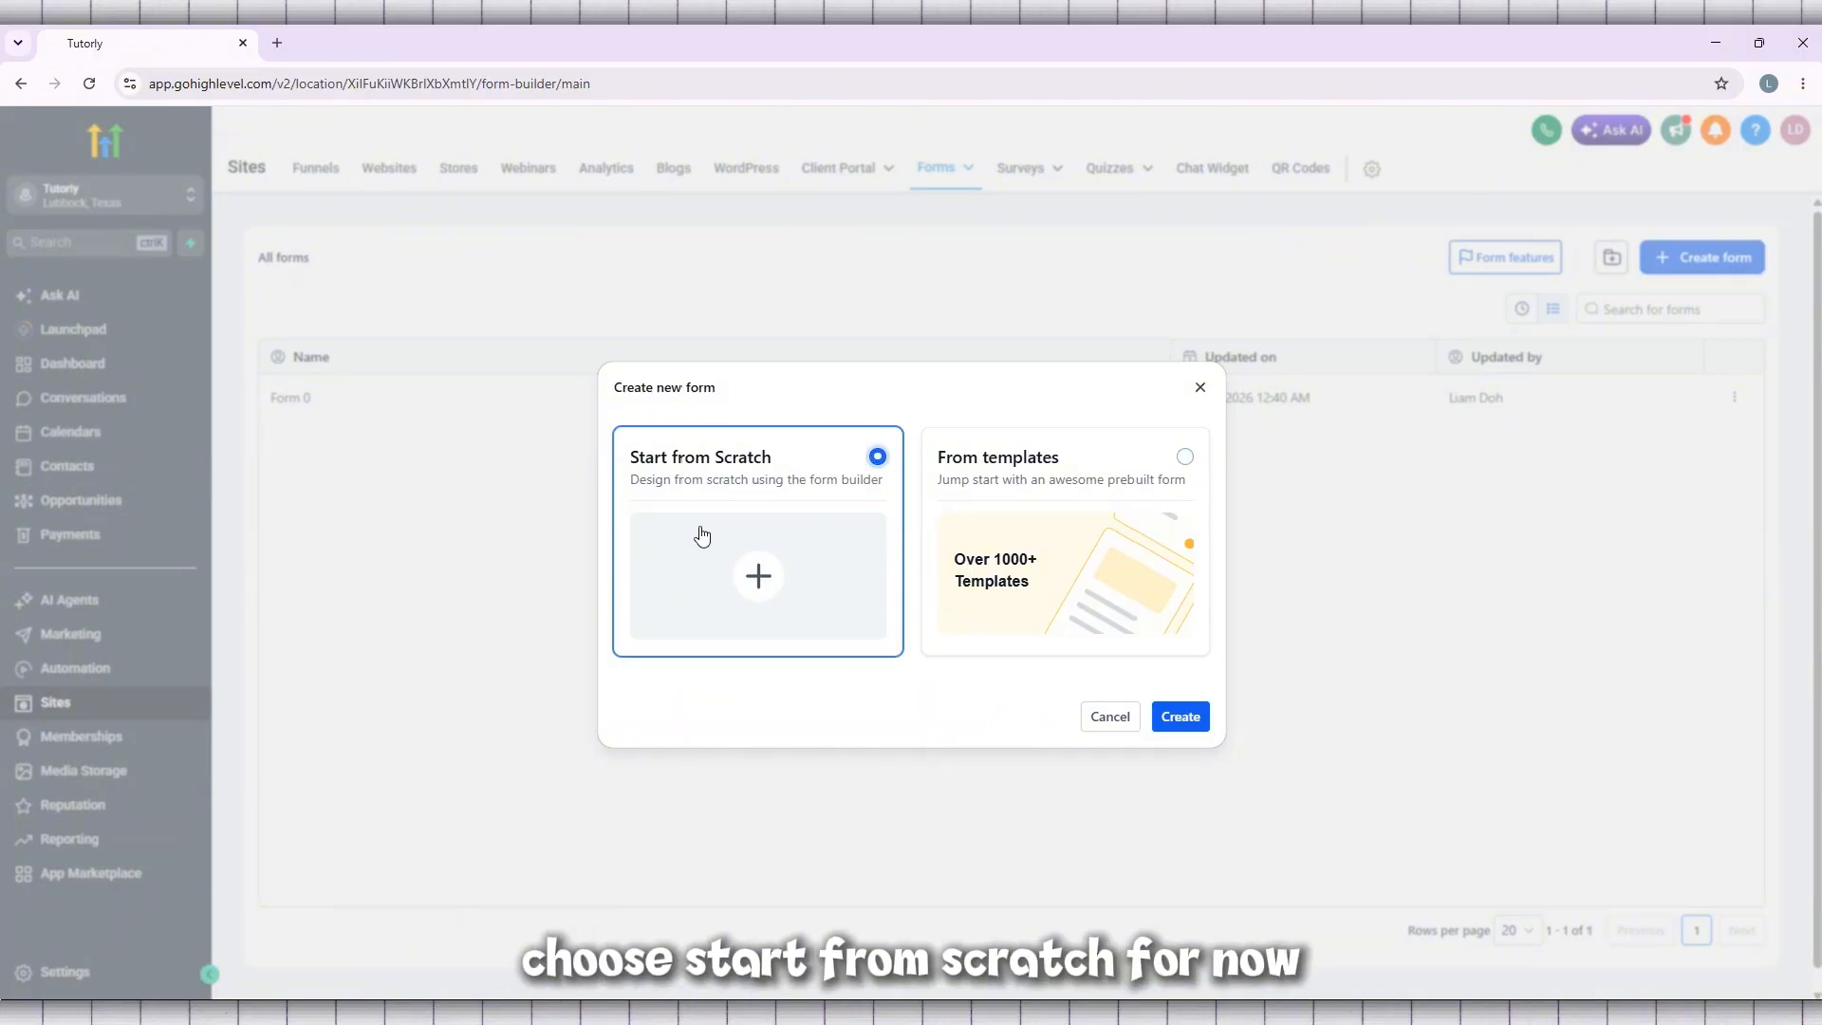
click(1201, 717)
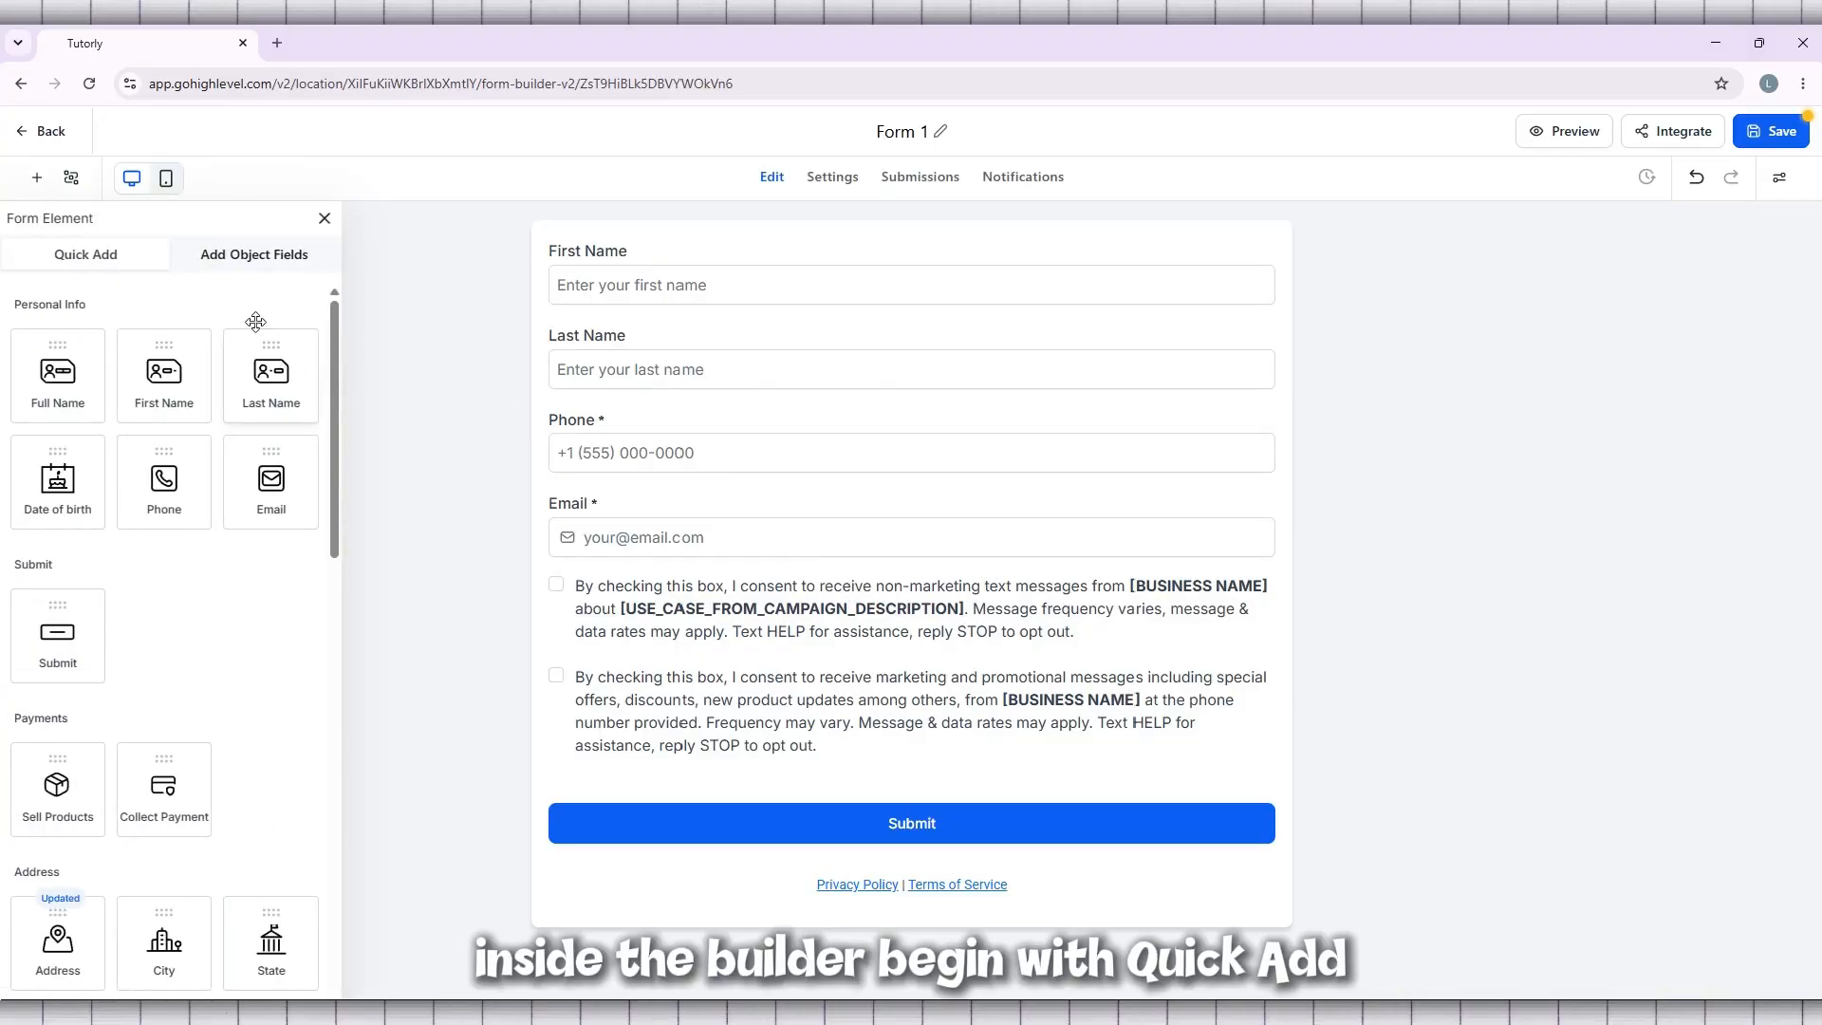
Examine the quick-add form elements, from personal info and payments to address, text and choice elements
click(244, 258)
click(121, 254)
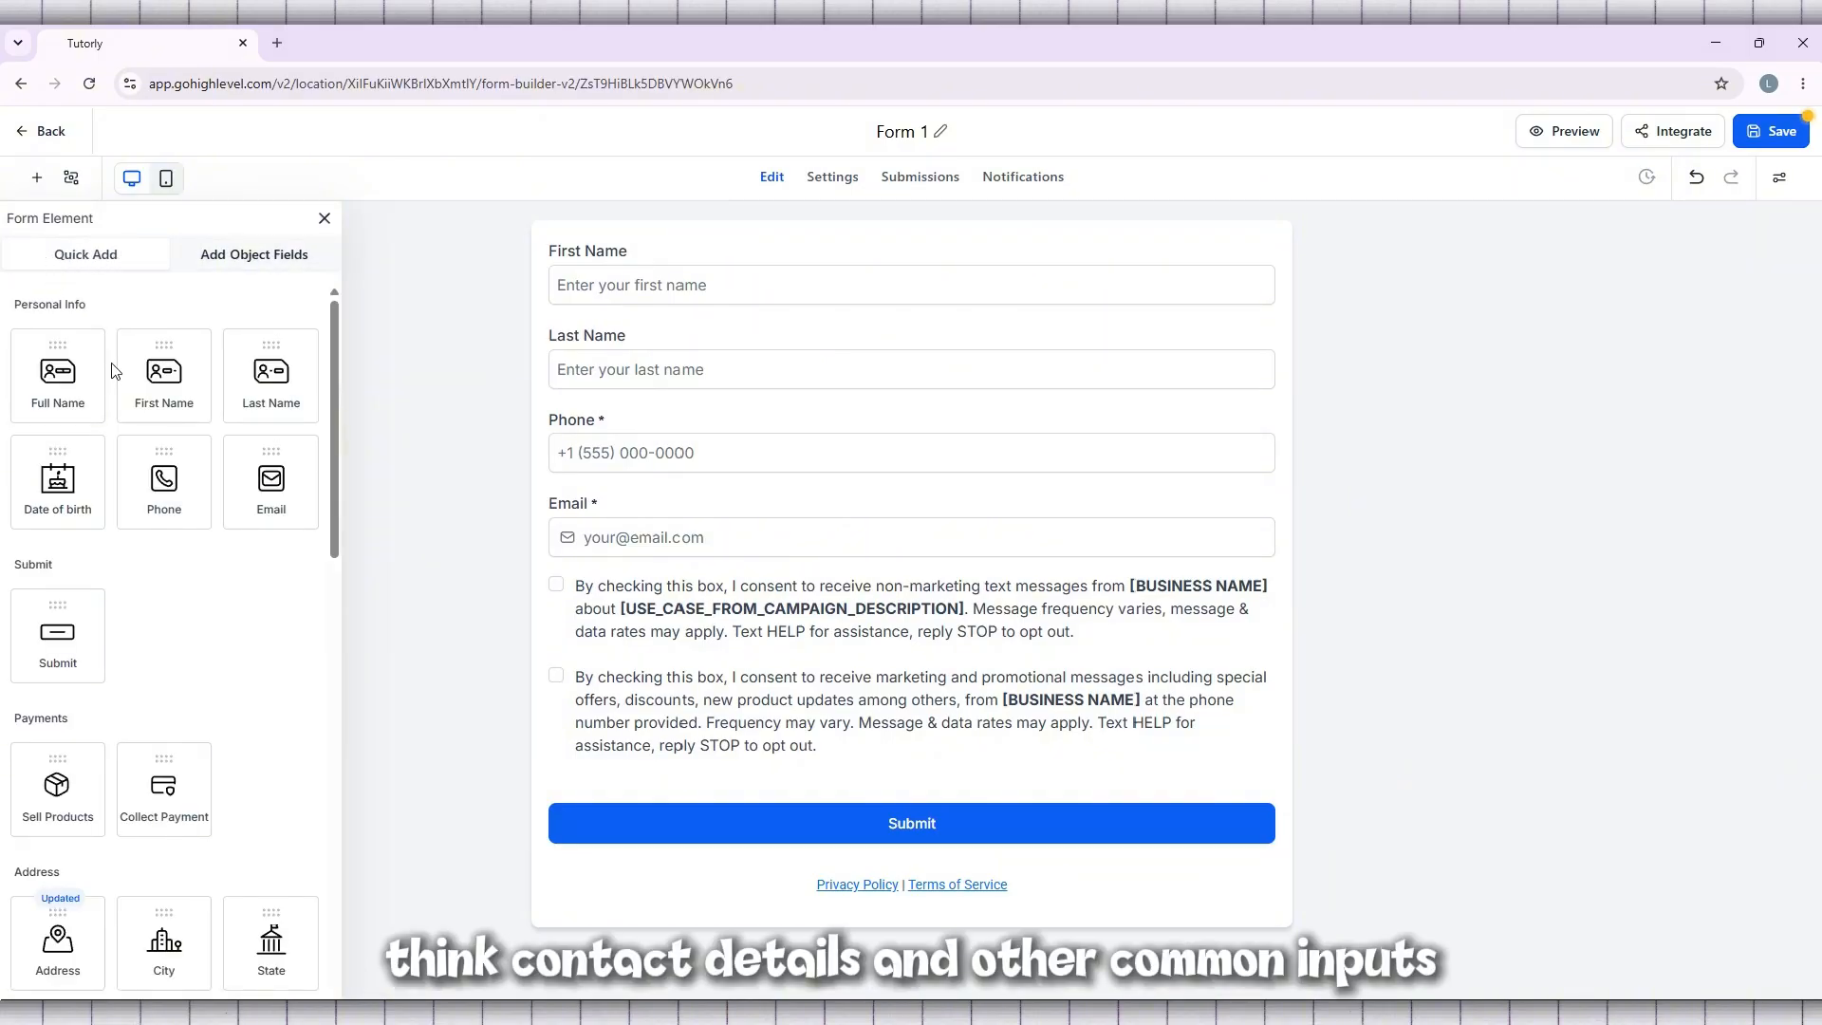
scroll(111, 369, down, 4)
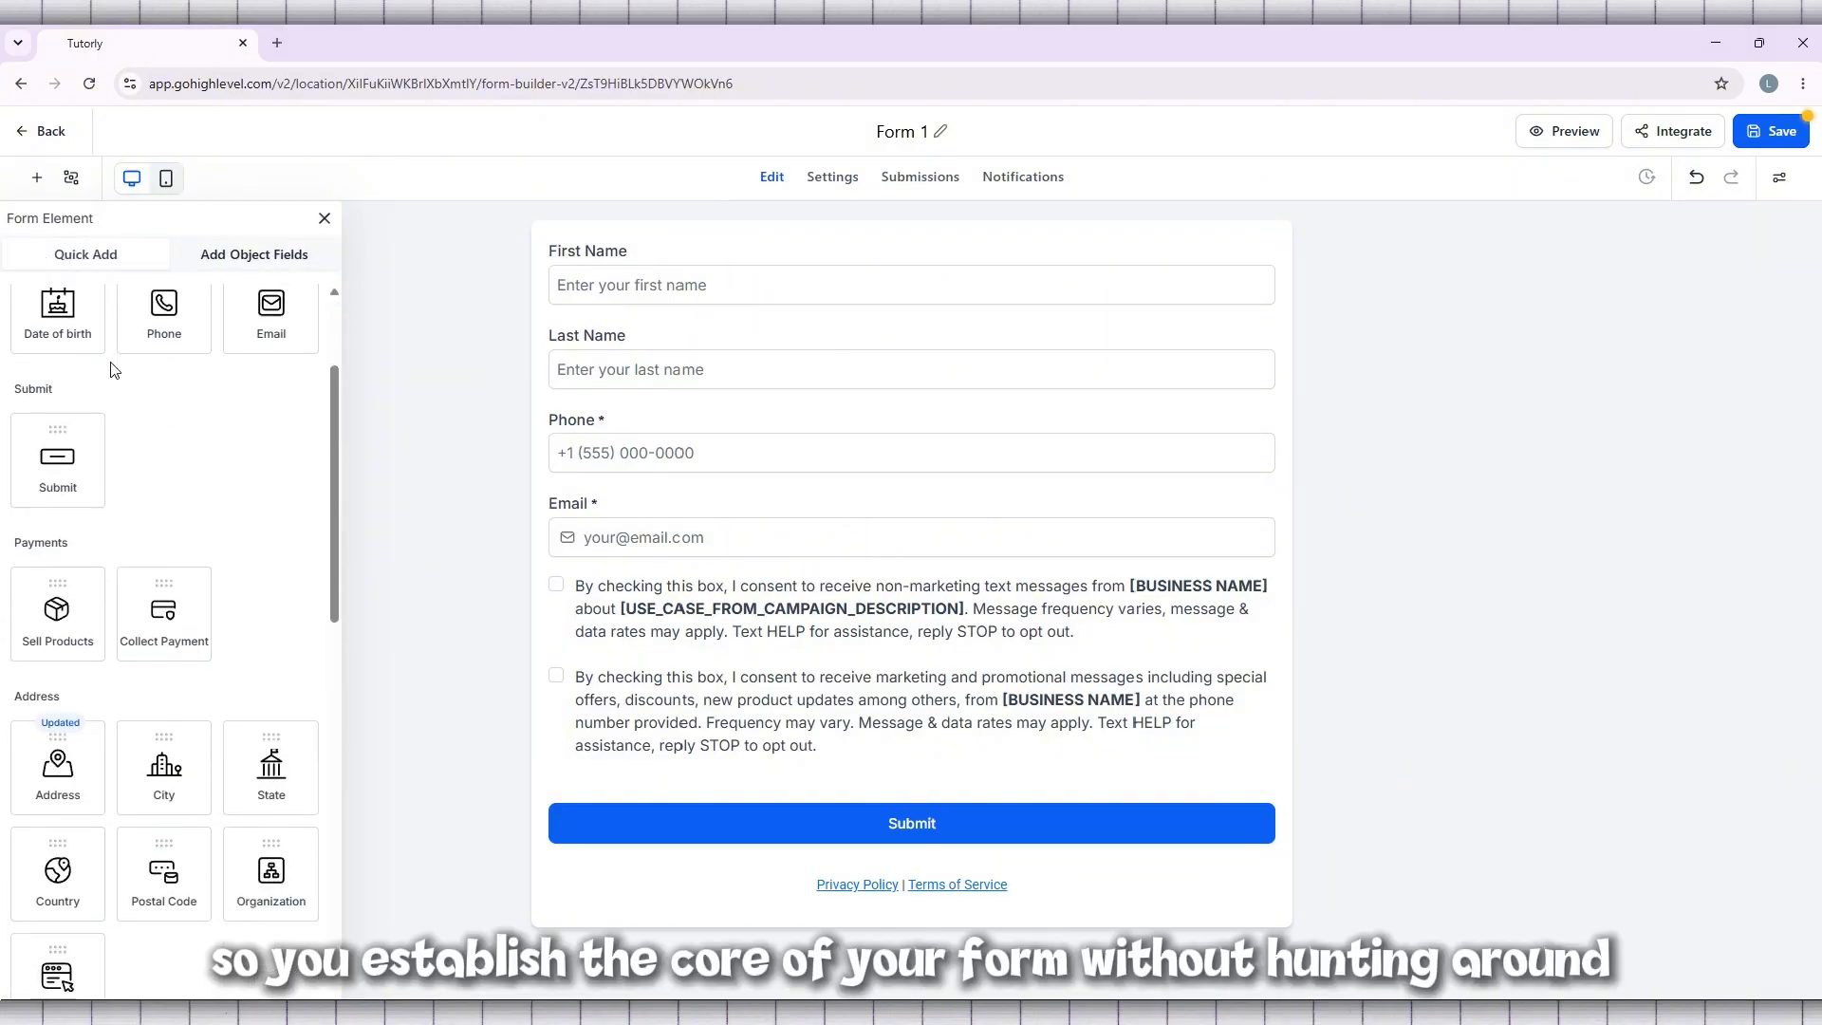
scroll(111, 369, down, 3)
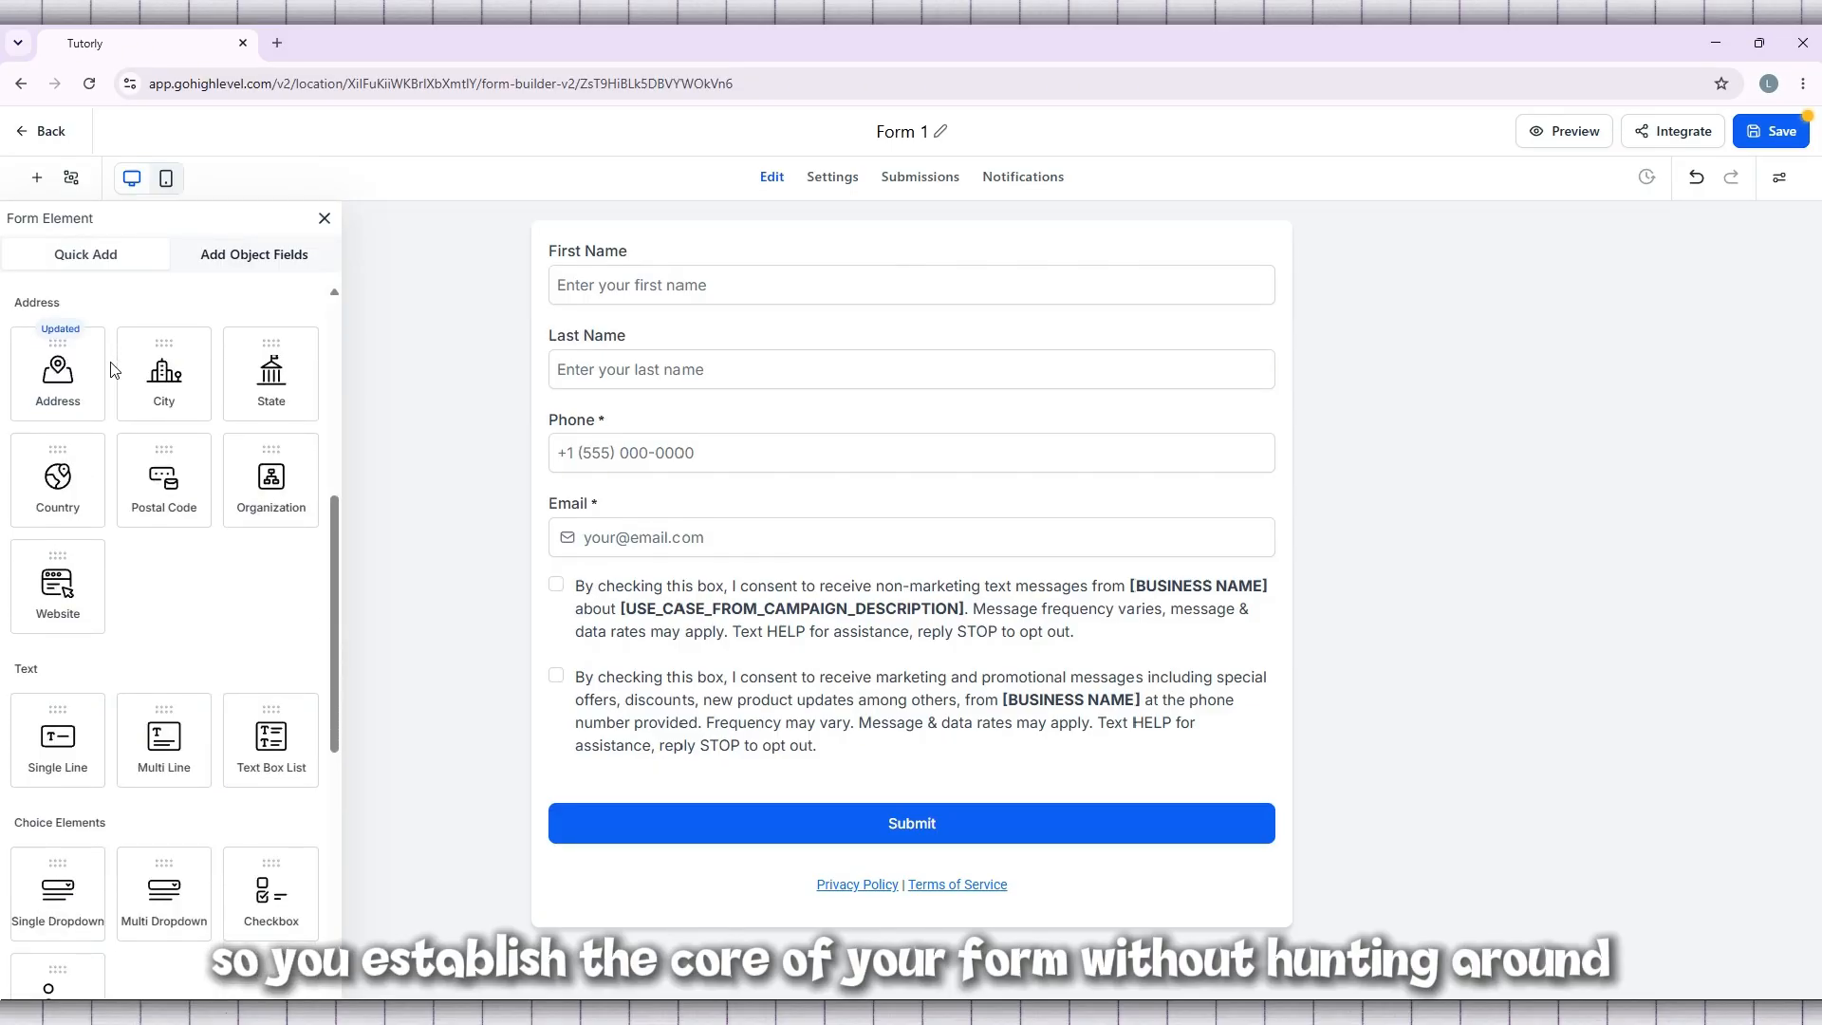
scroll(111, 370, up, 7)
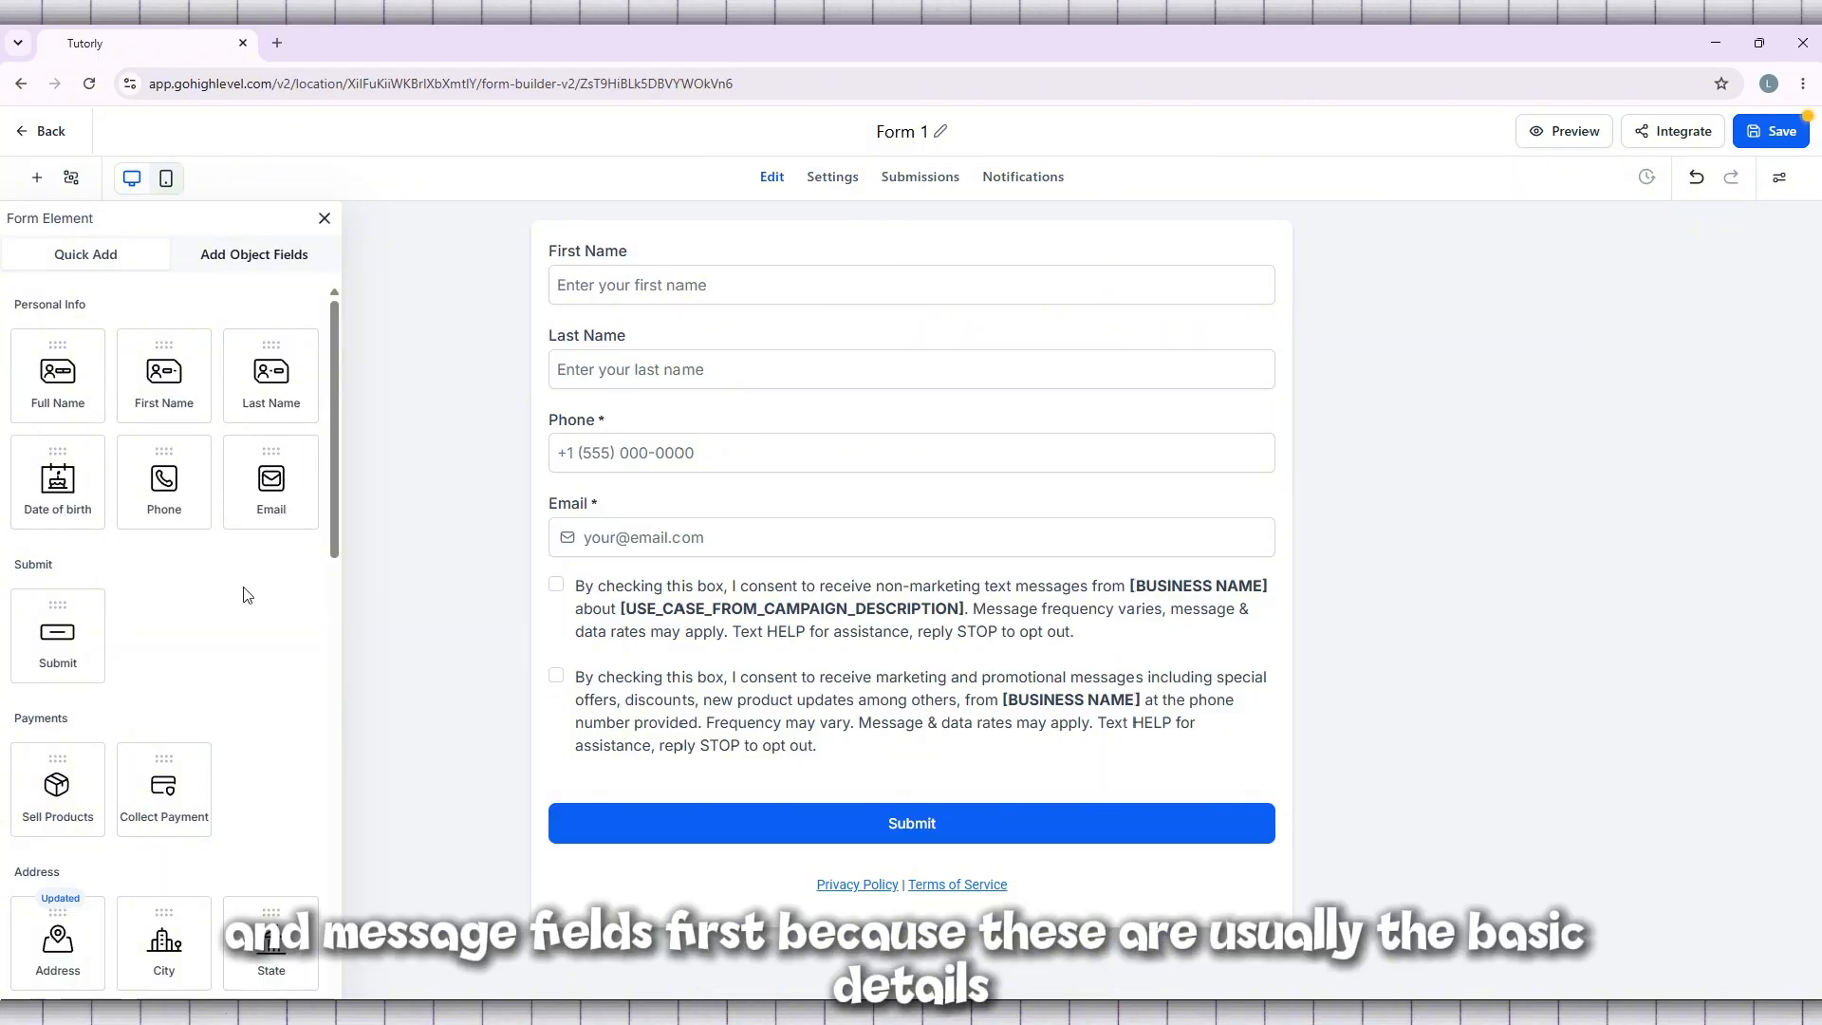
scroll(260, 565, down, 2)
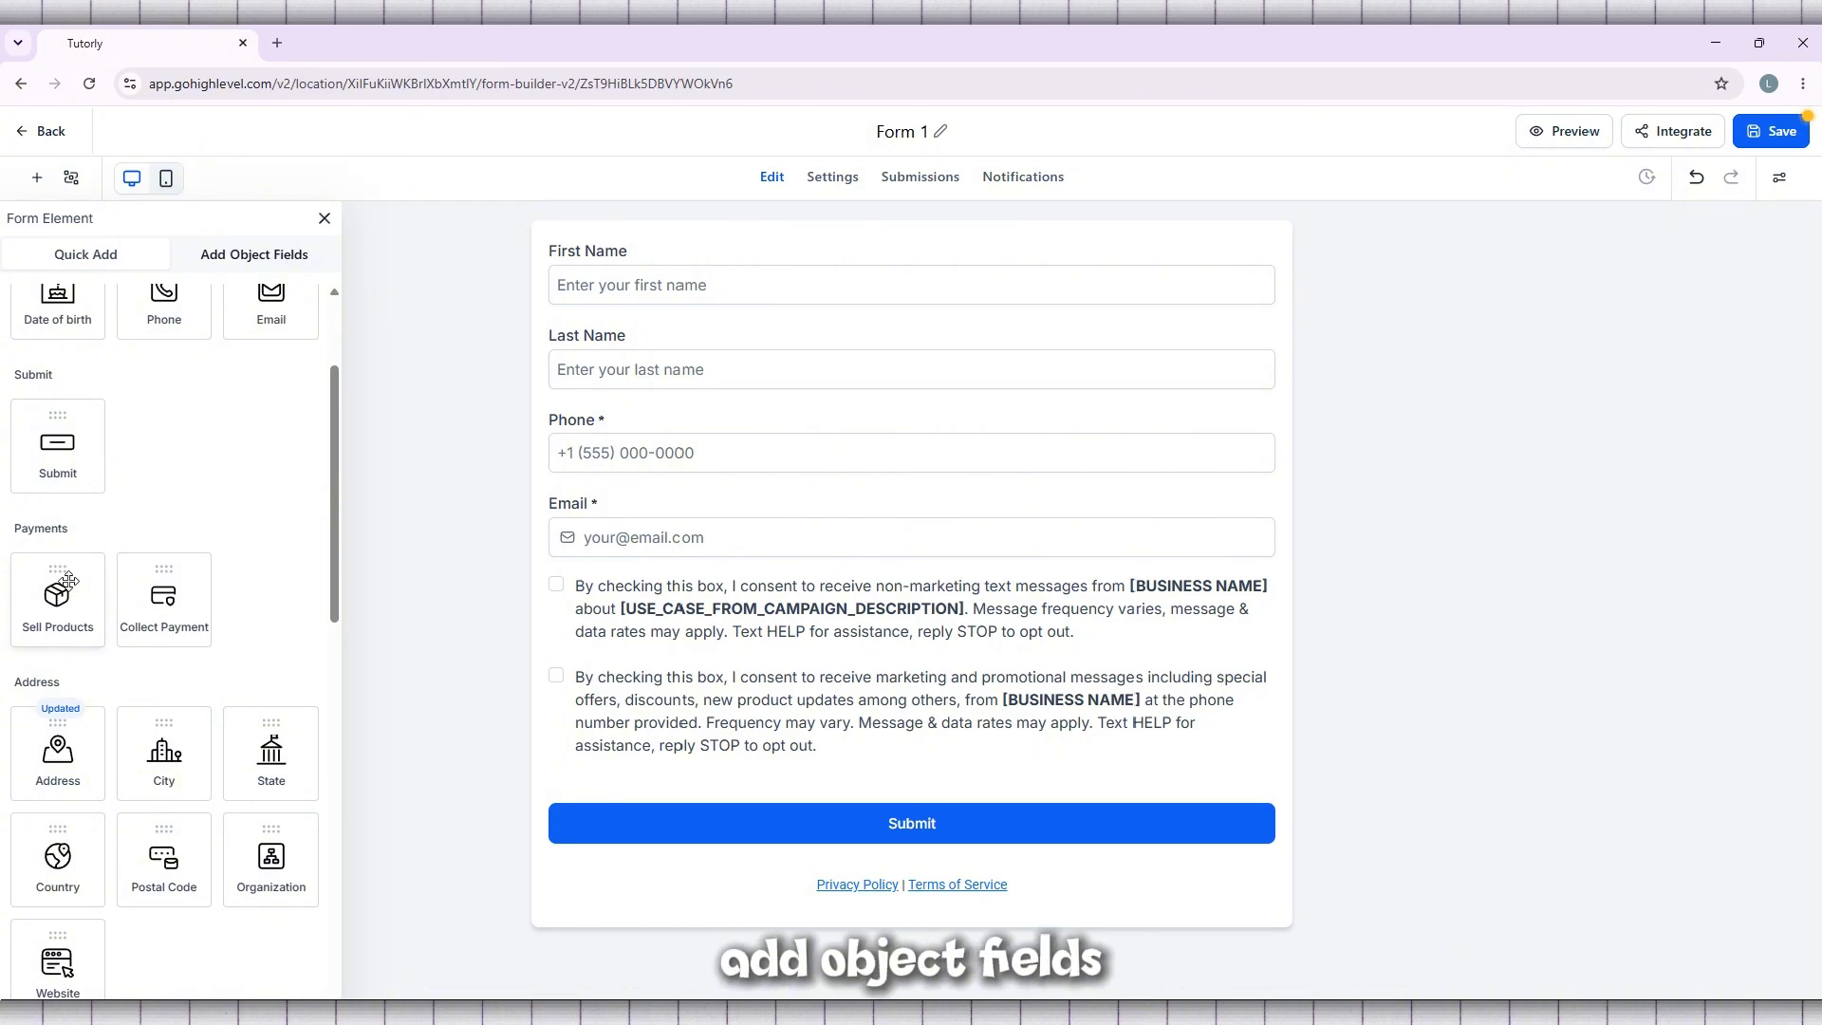
Add the City and Country fields from the Contact object's general info below the form's Email field
click(271, 263)
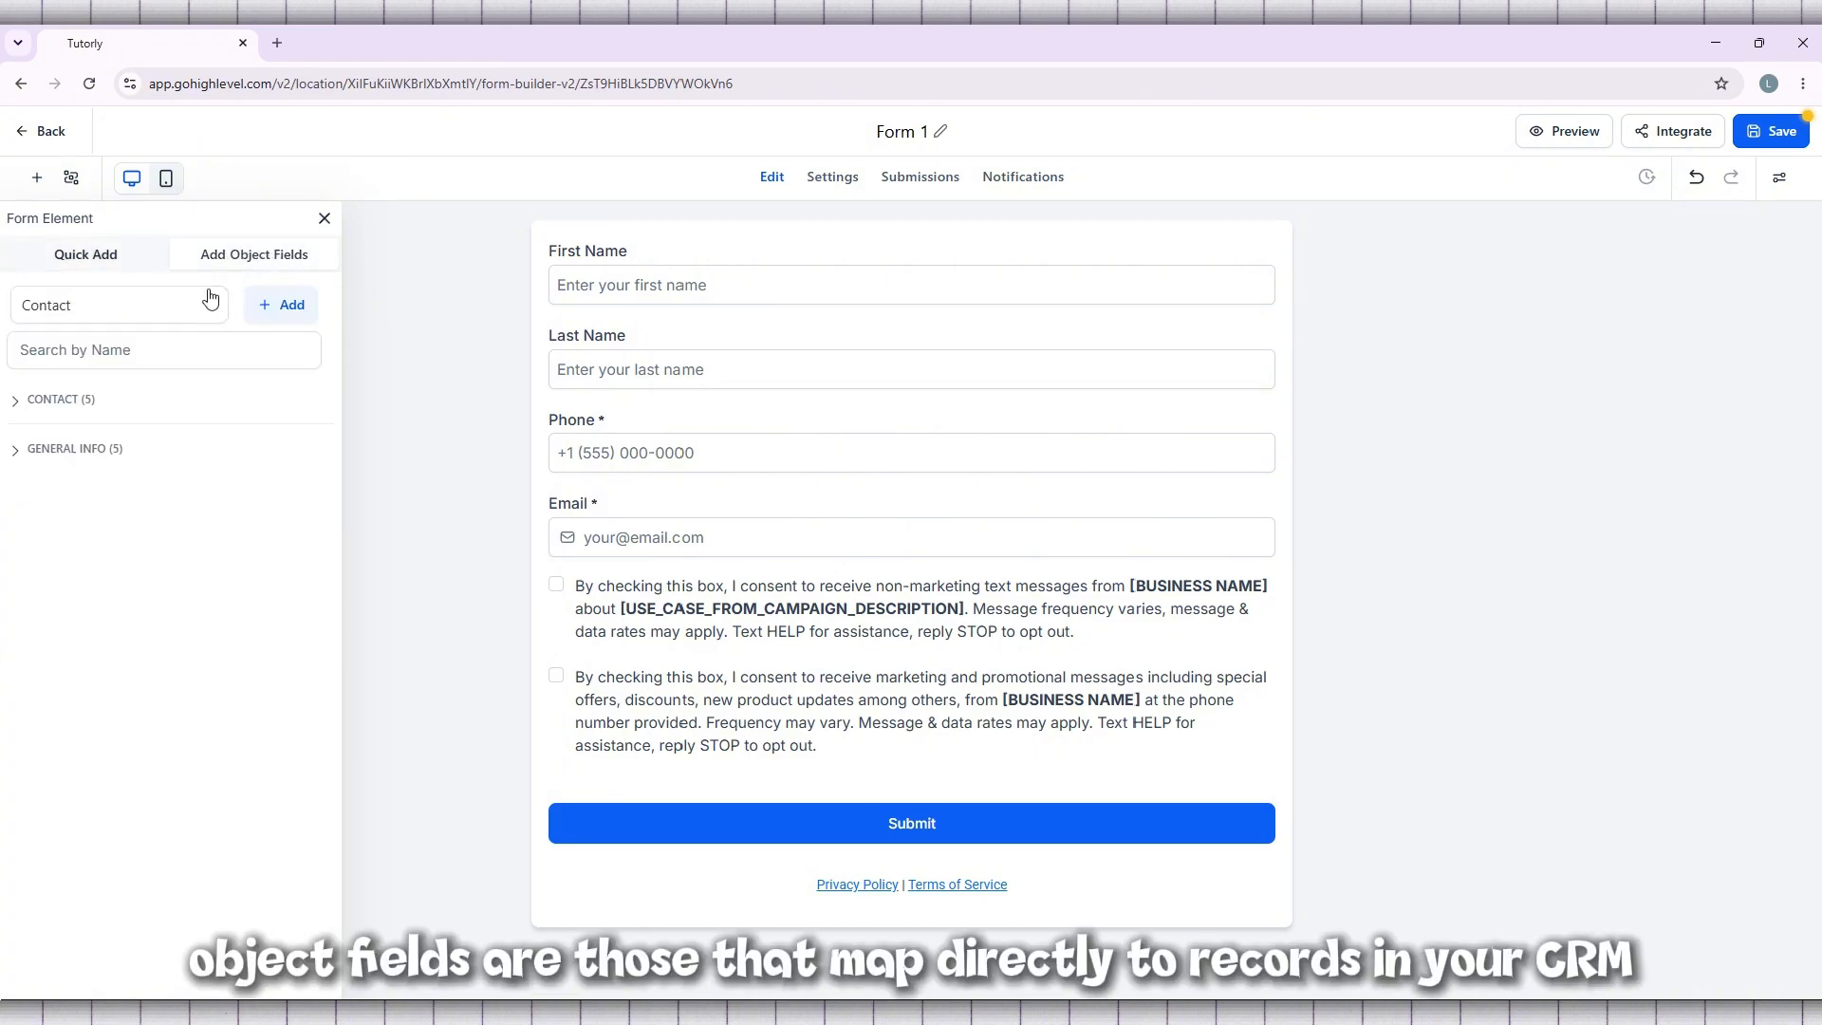
click(61, 410)
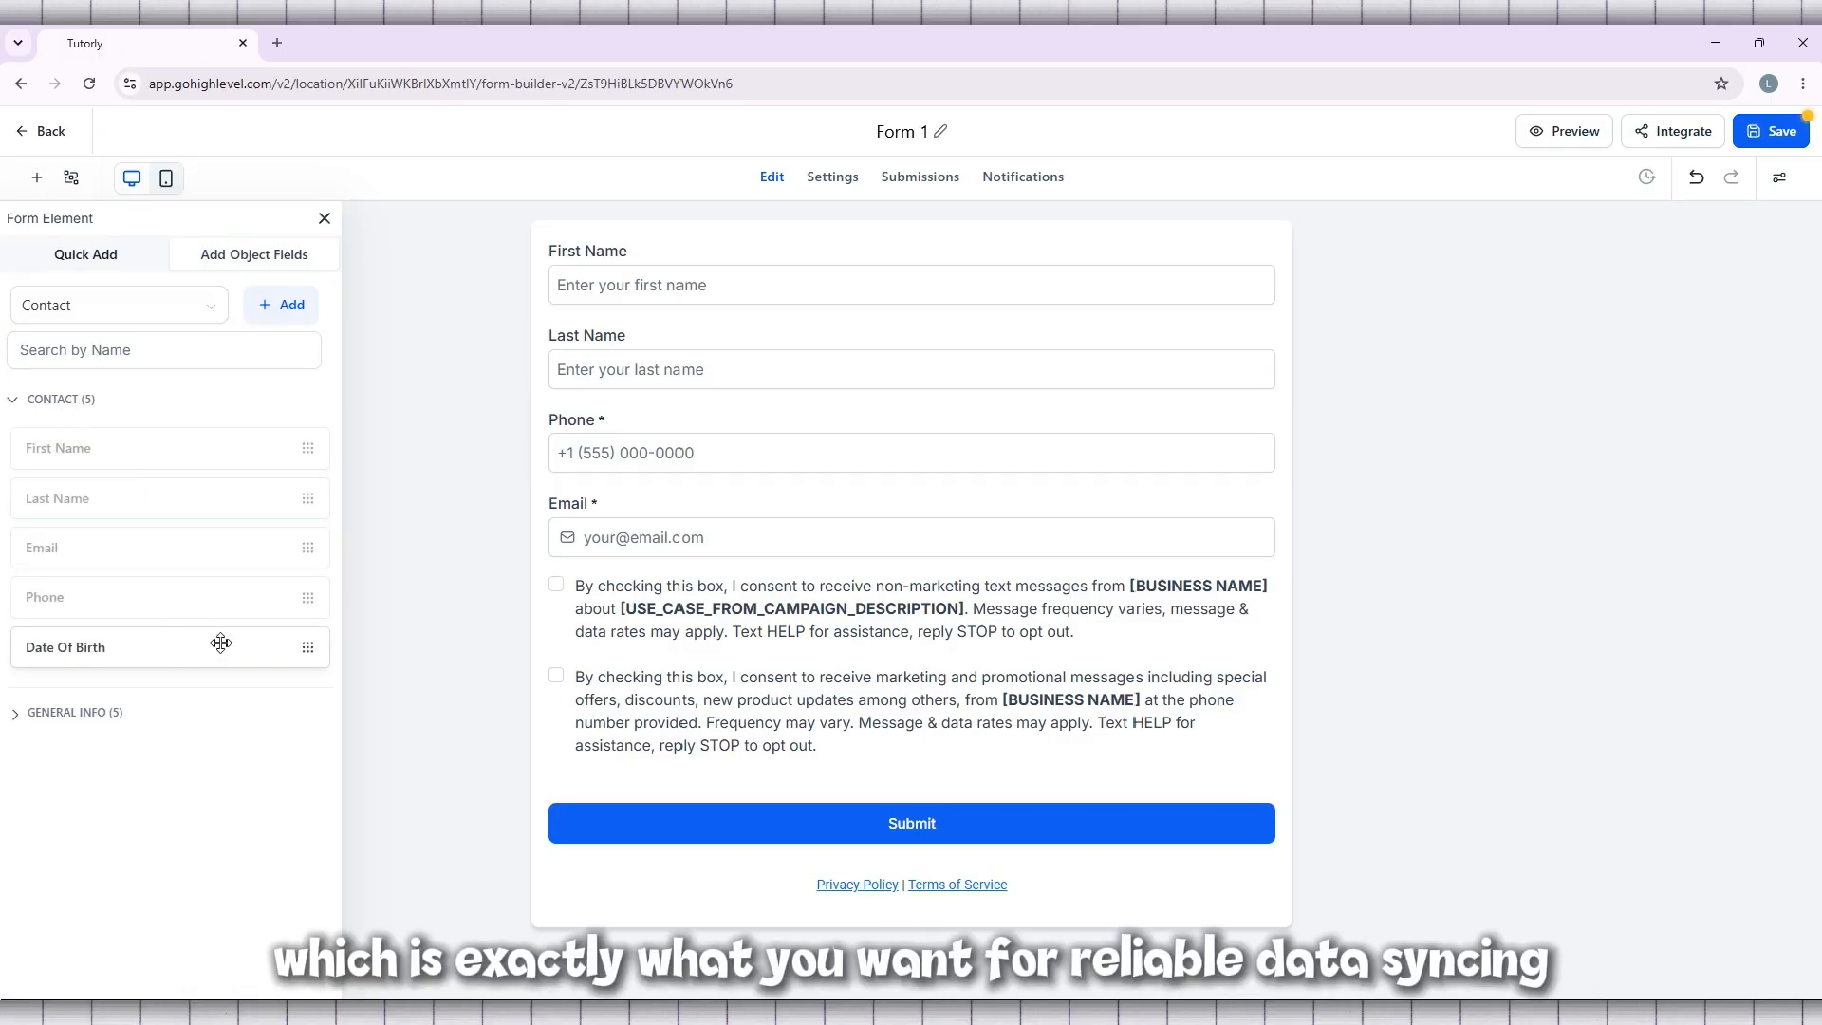
click(61, 410)
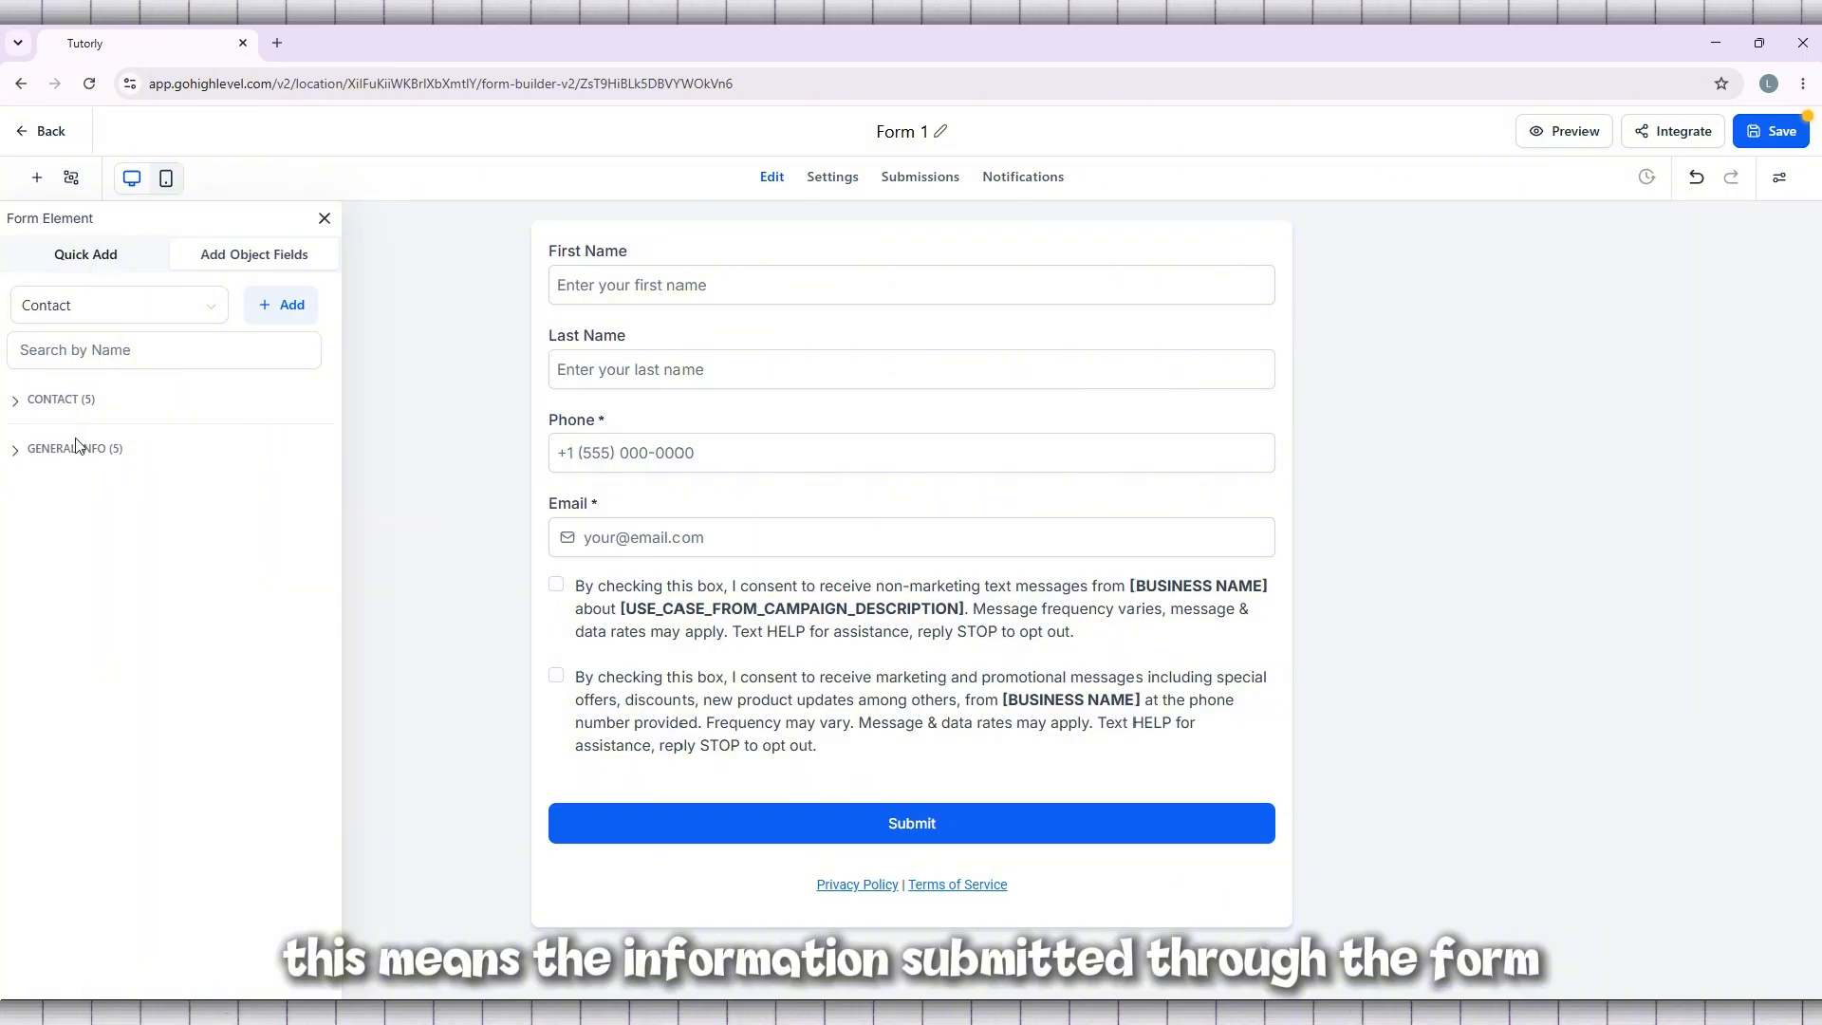
click(69, 451)
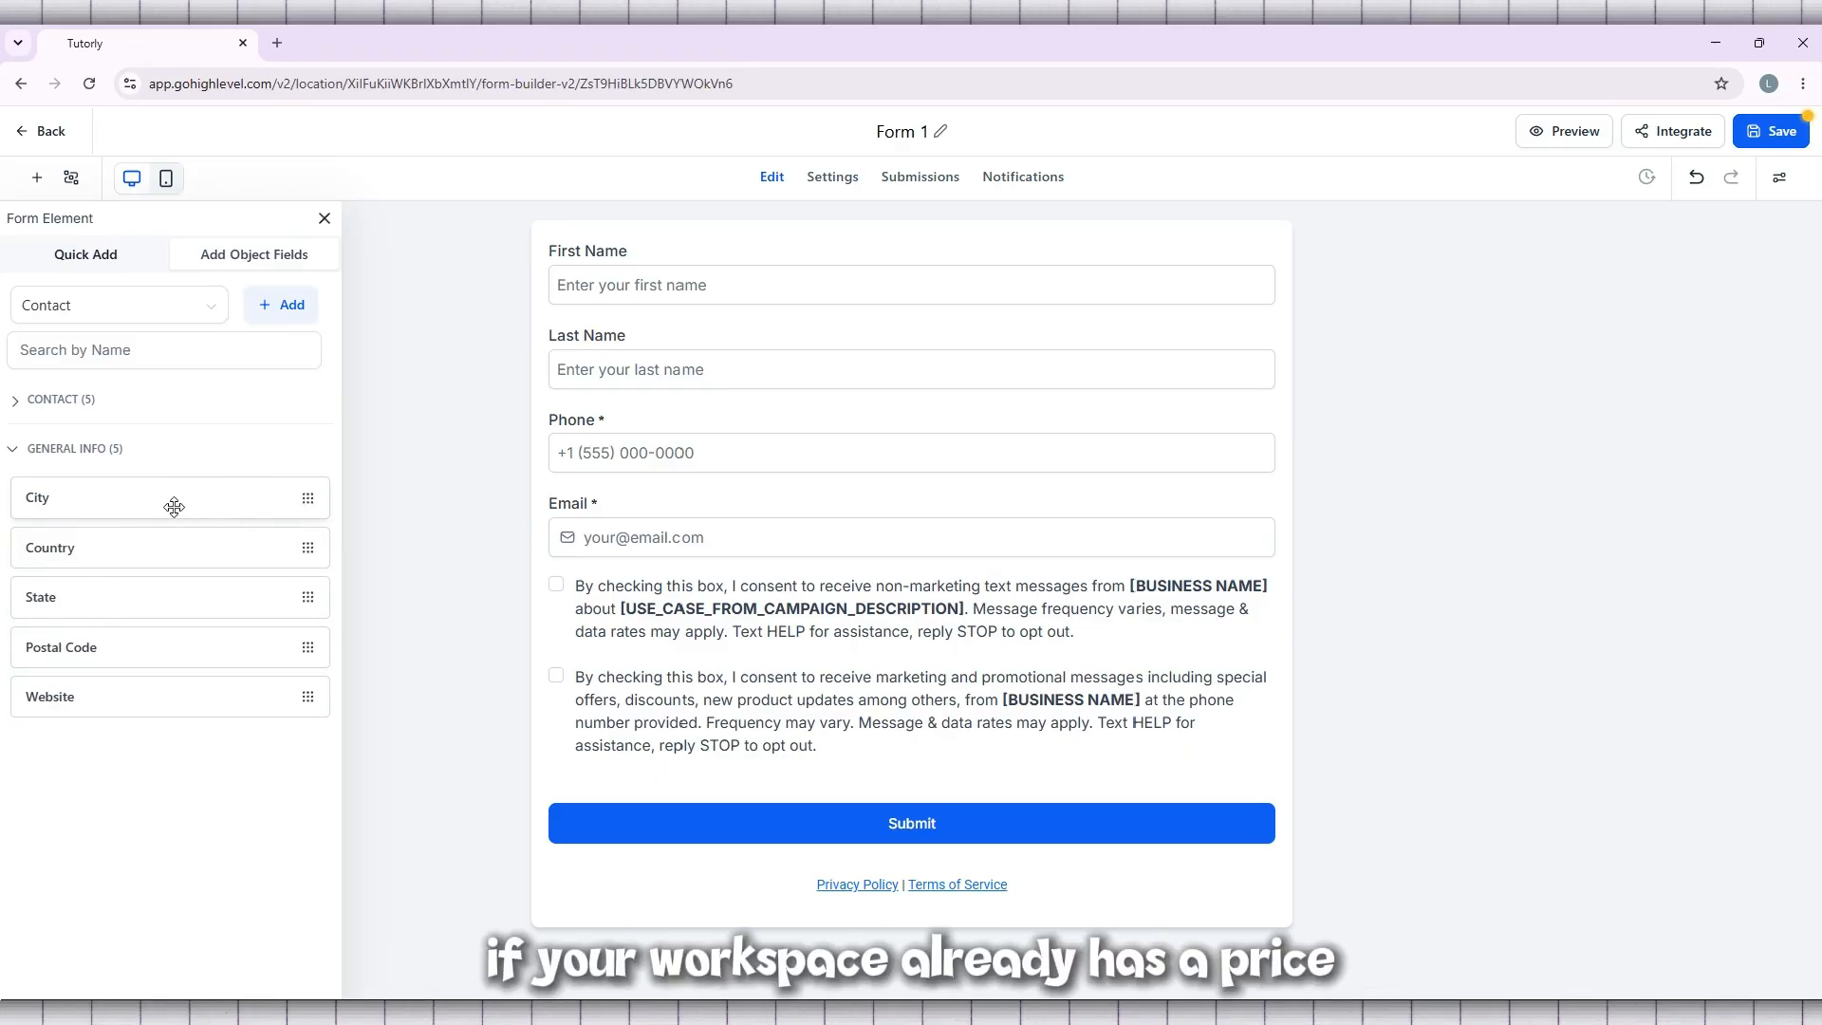
drag(174, 507, 649, 615)
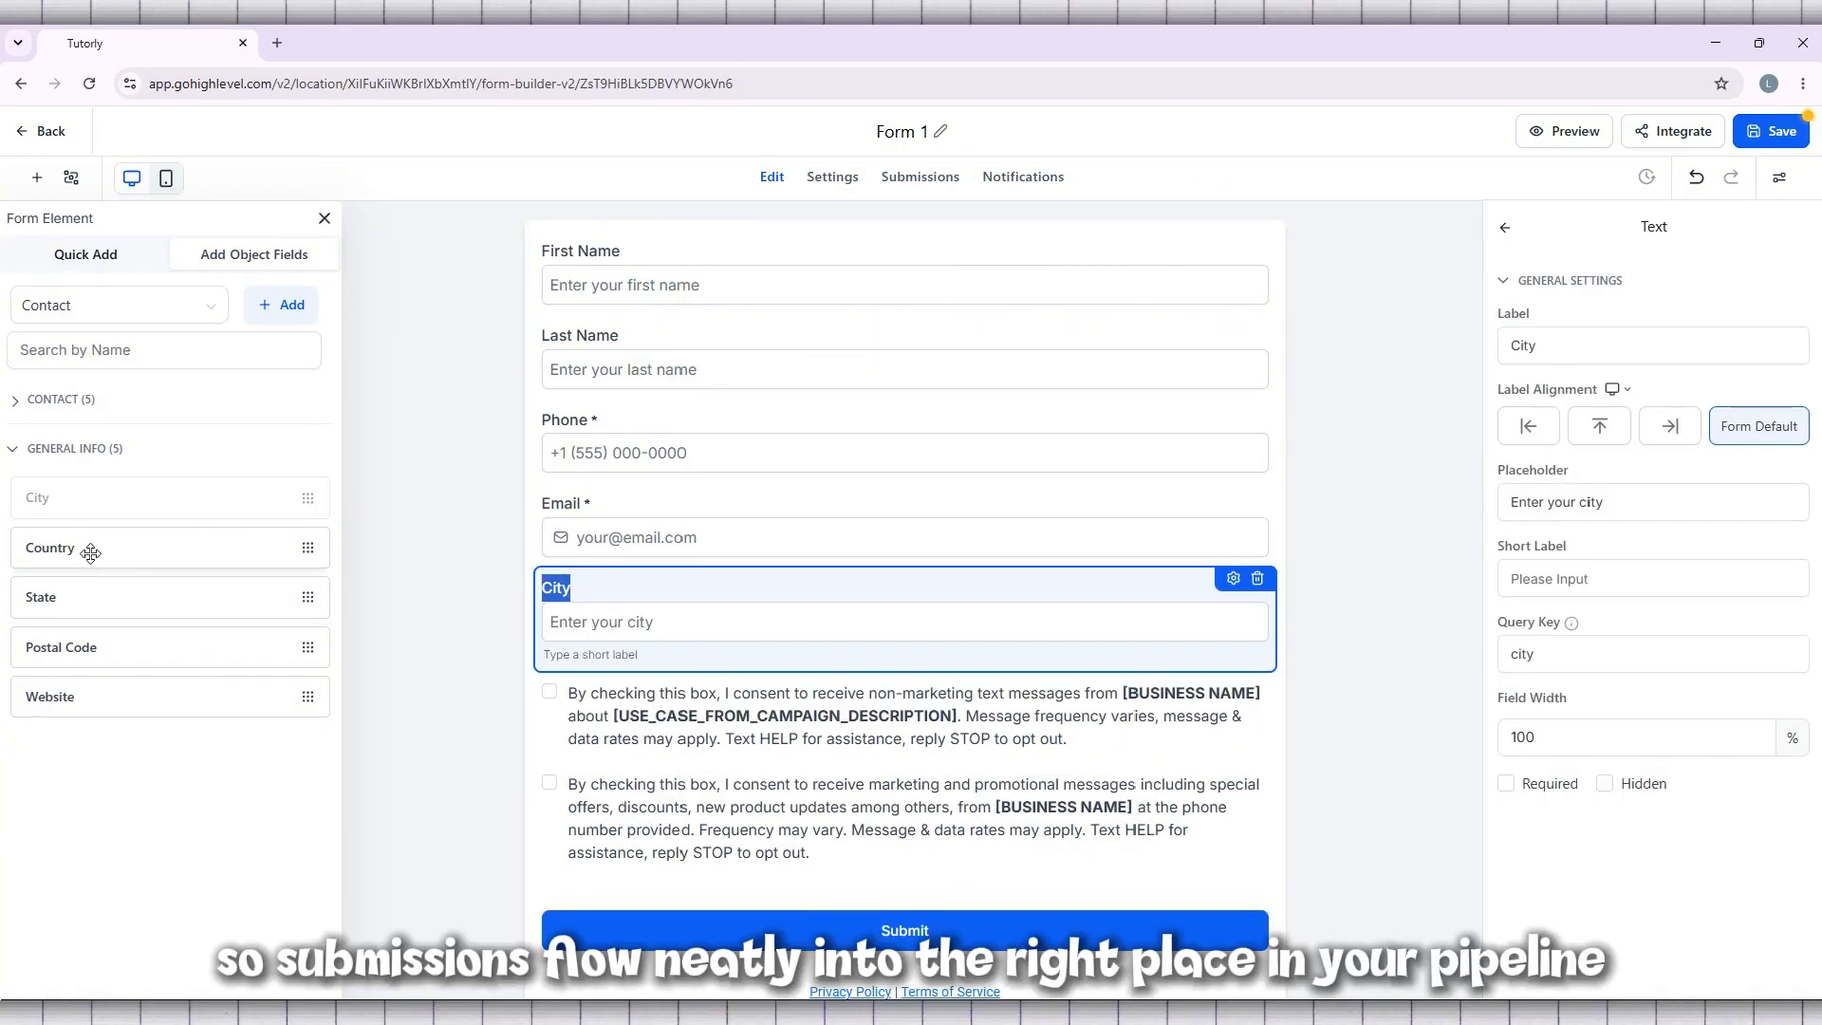
drag(90, 553, 609, 684)
Add the State and Postal Code contact fields below Country and deselect the new field
scroll(603, 682, down, 2)
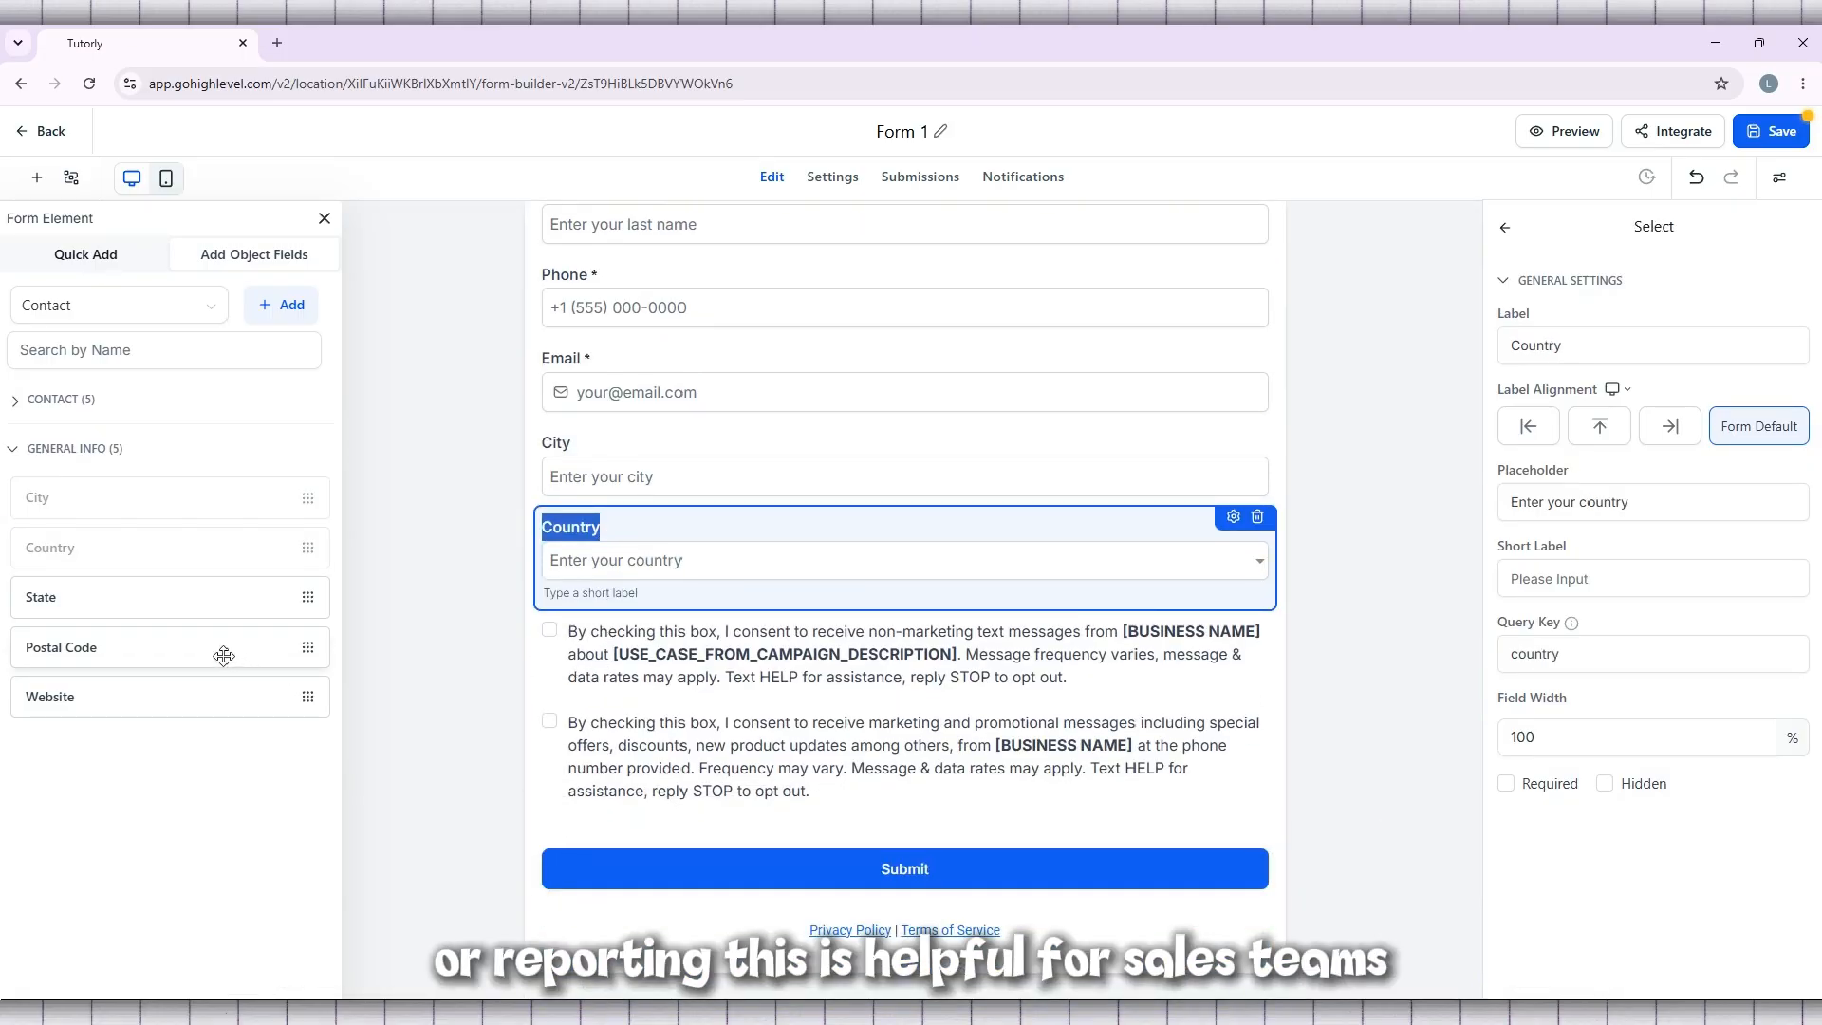
drag(146, 606, 696, 636)
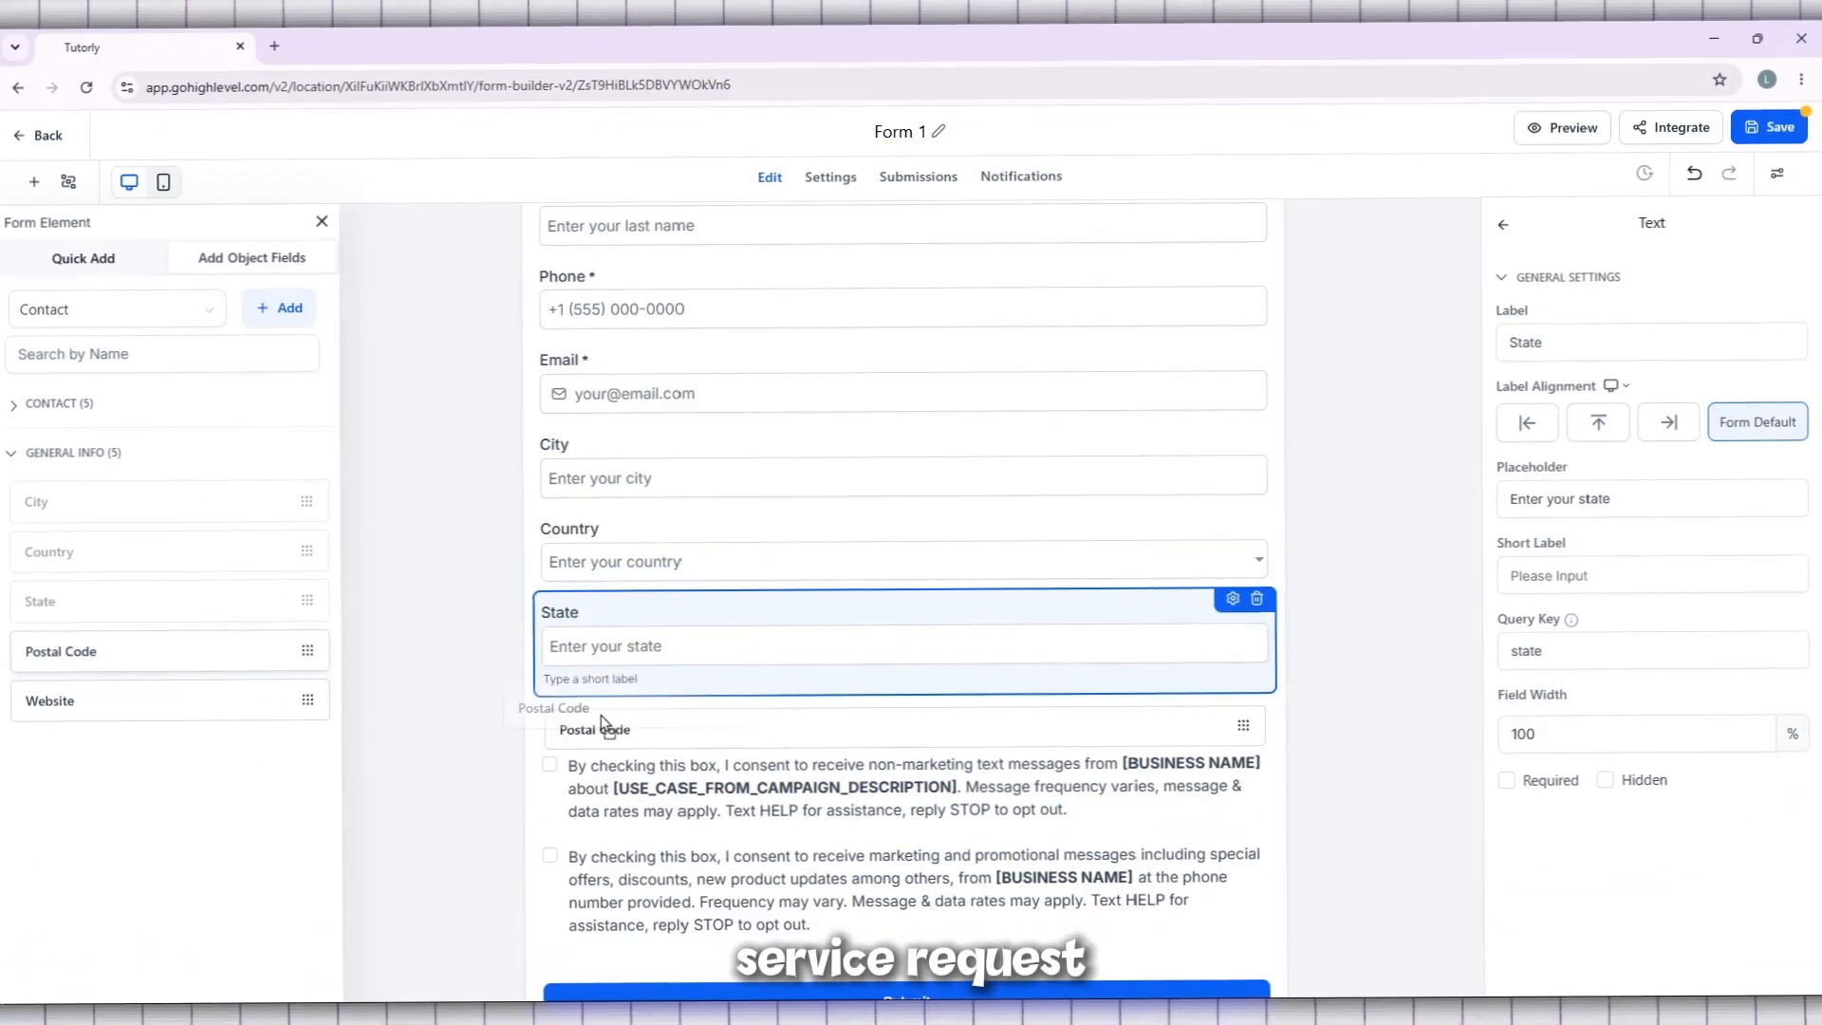
drag(61, 647, 664, 693)
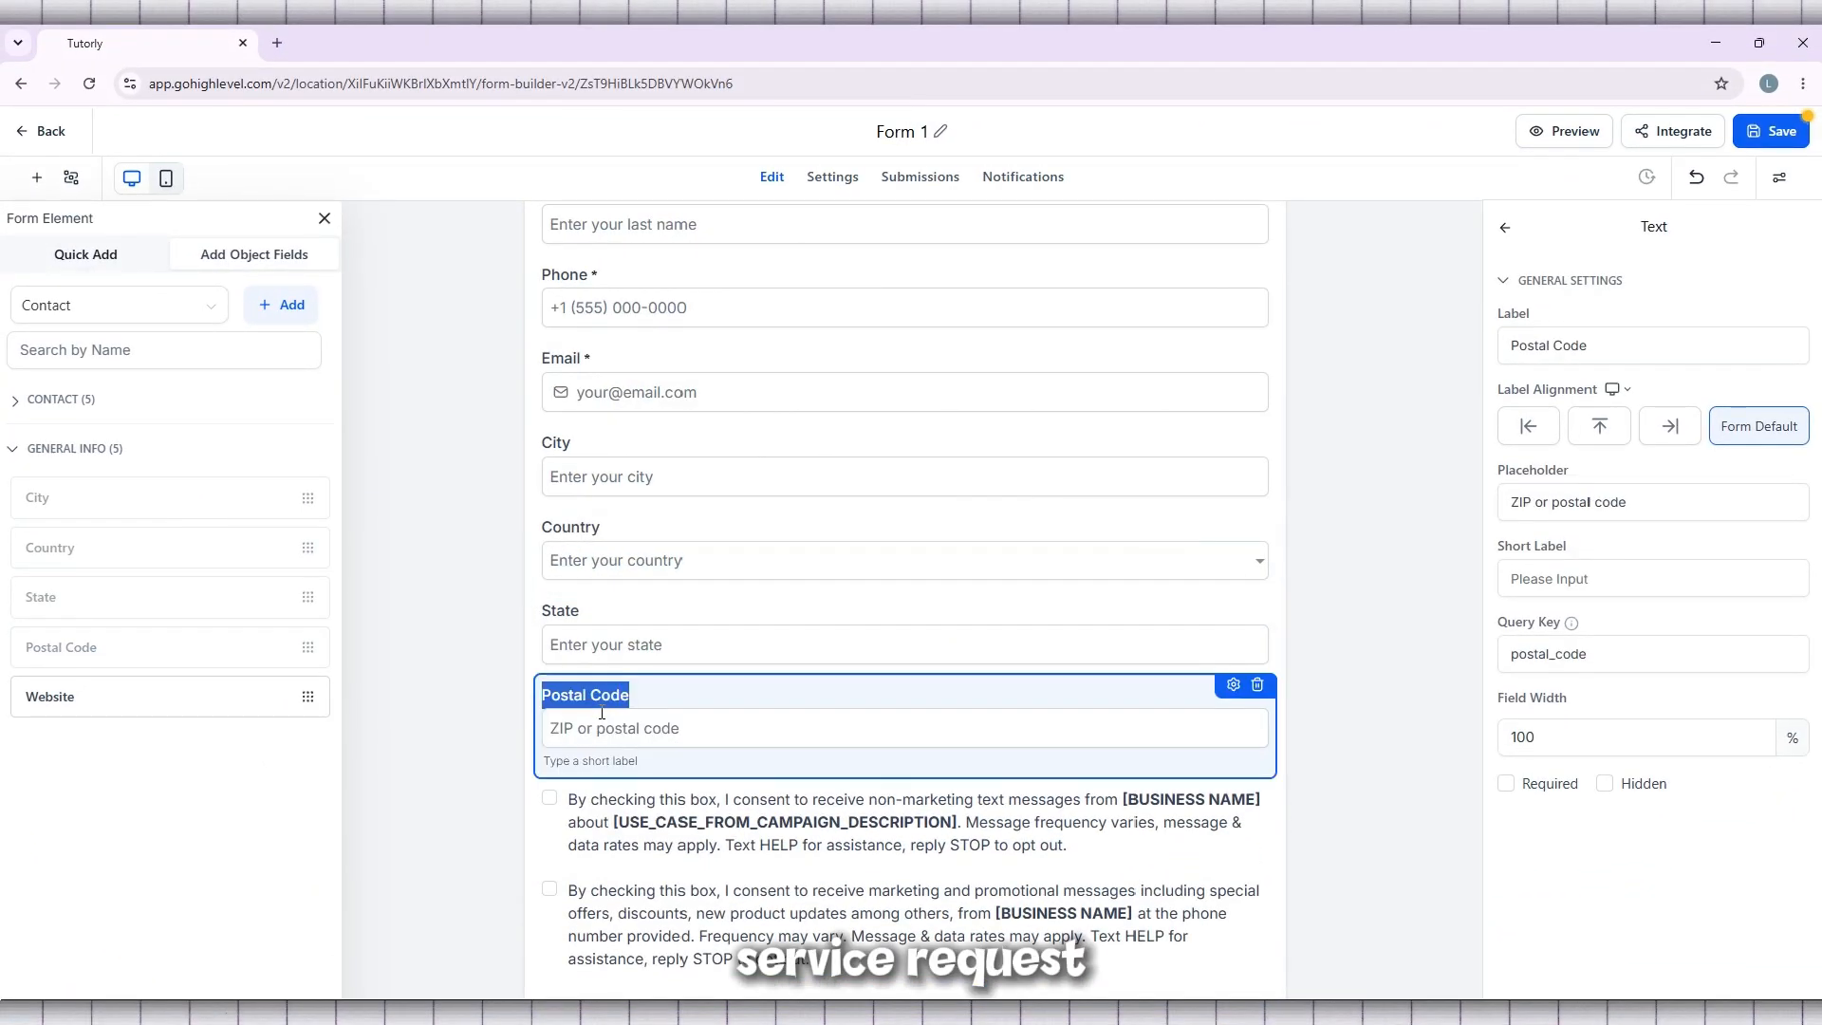
click(450, 701)
scroll(455, 688, down, 2)
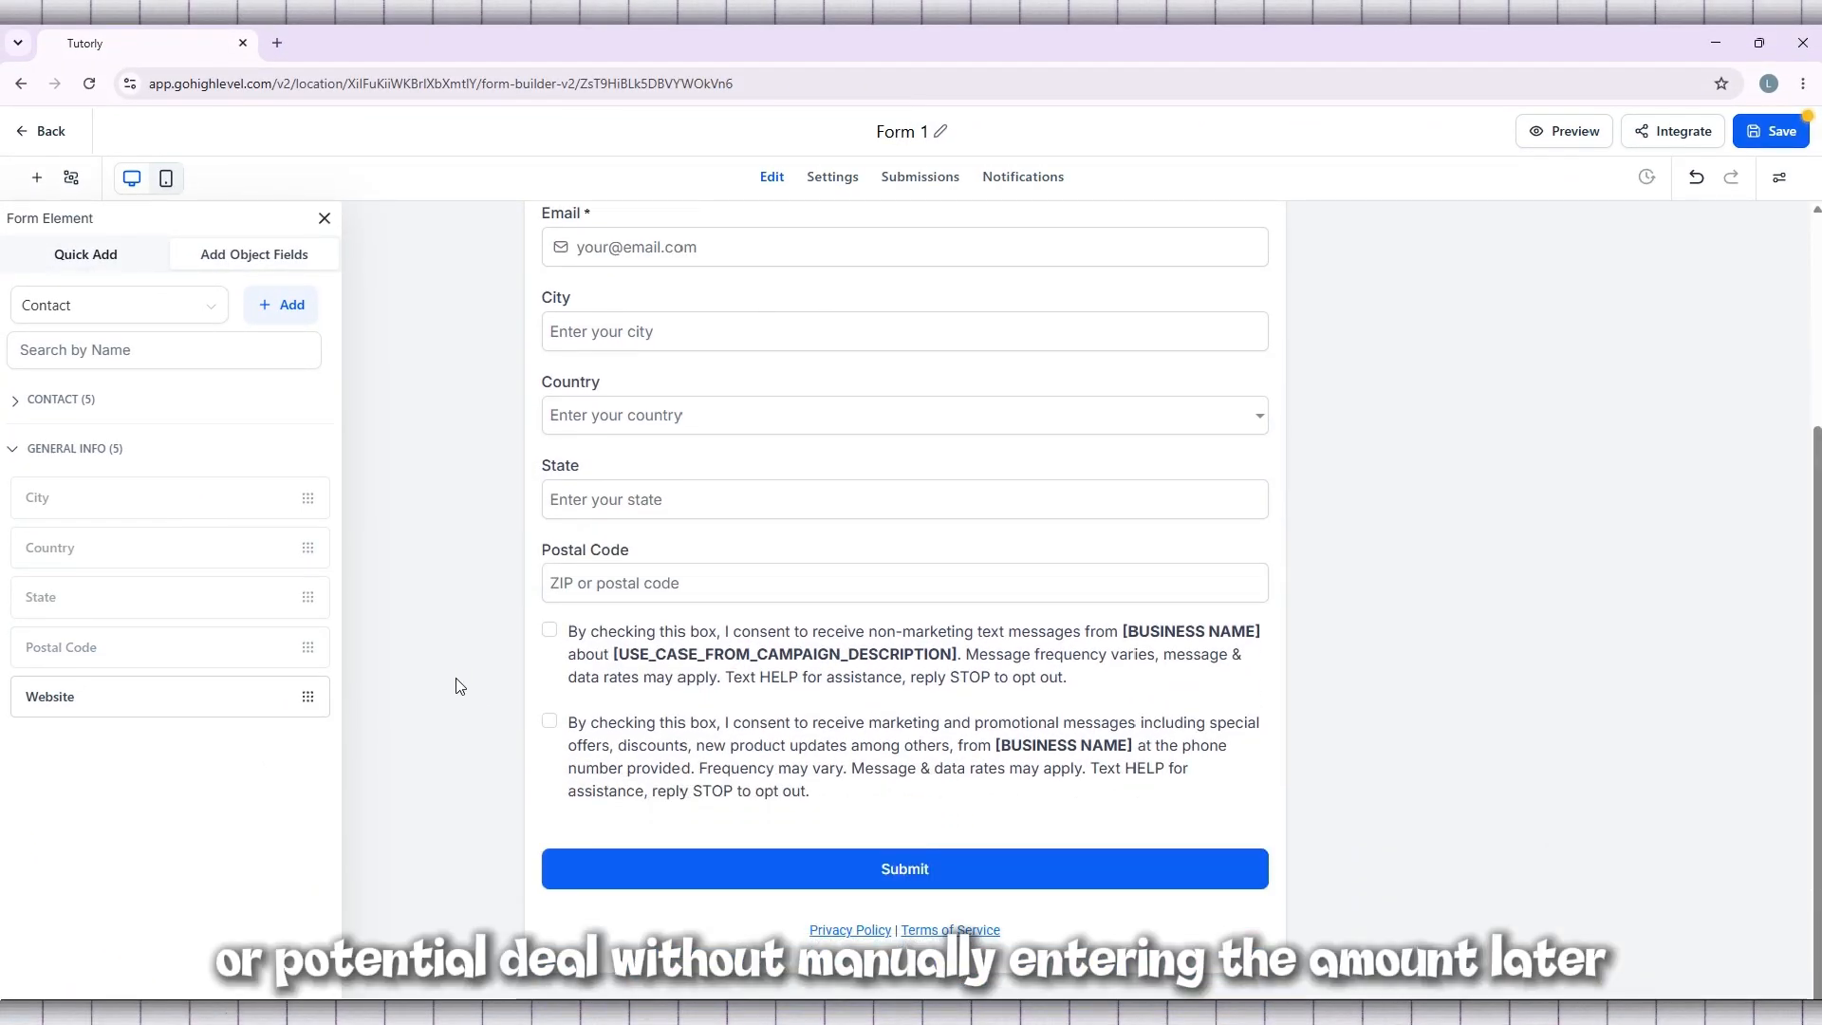
scroll(456, 680, up, 3)
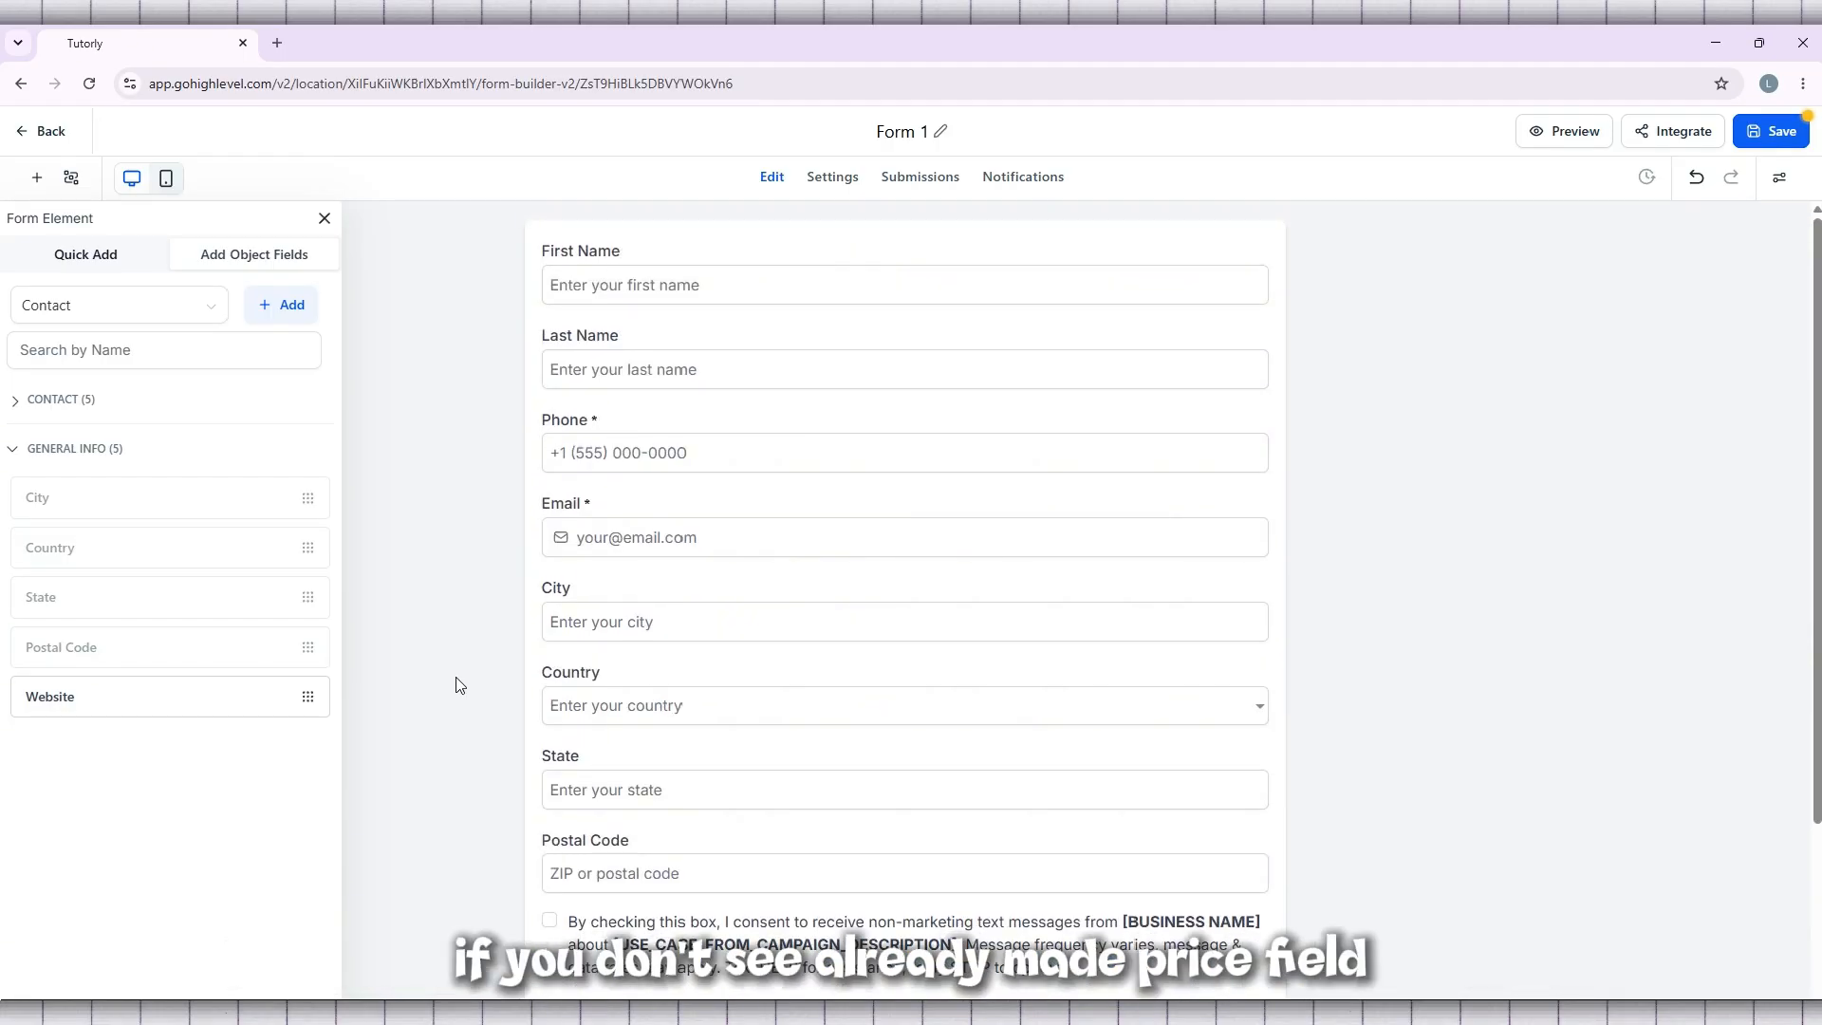
click(95, 256)
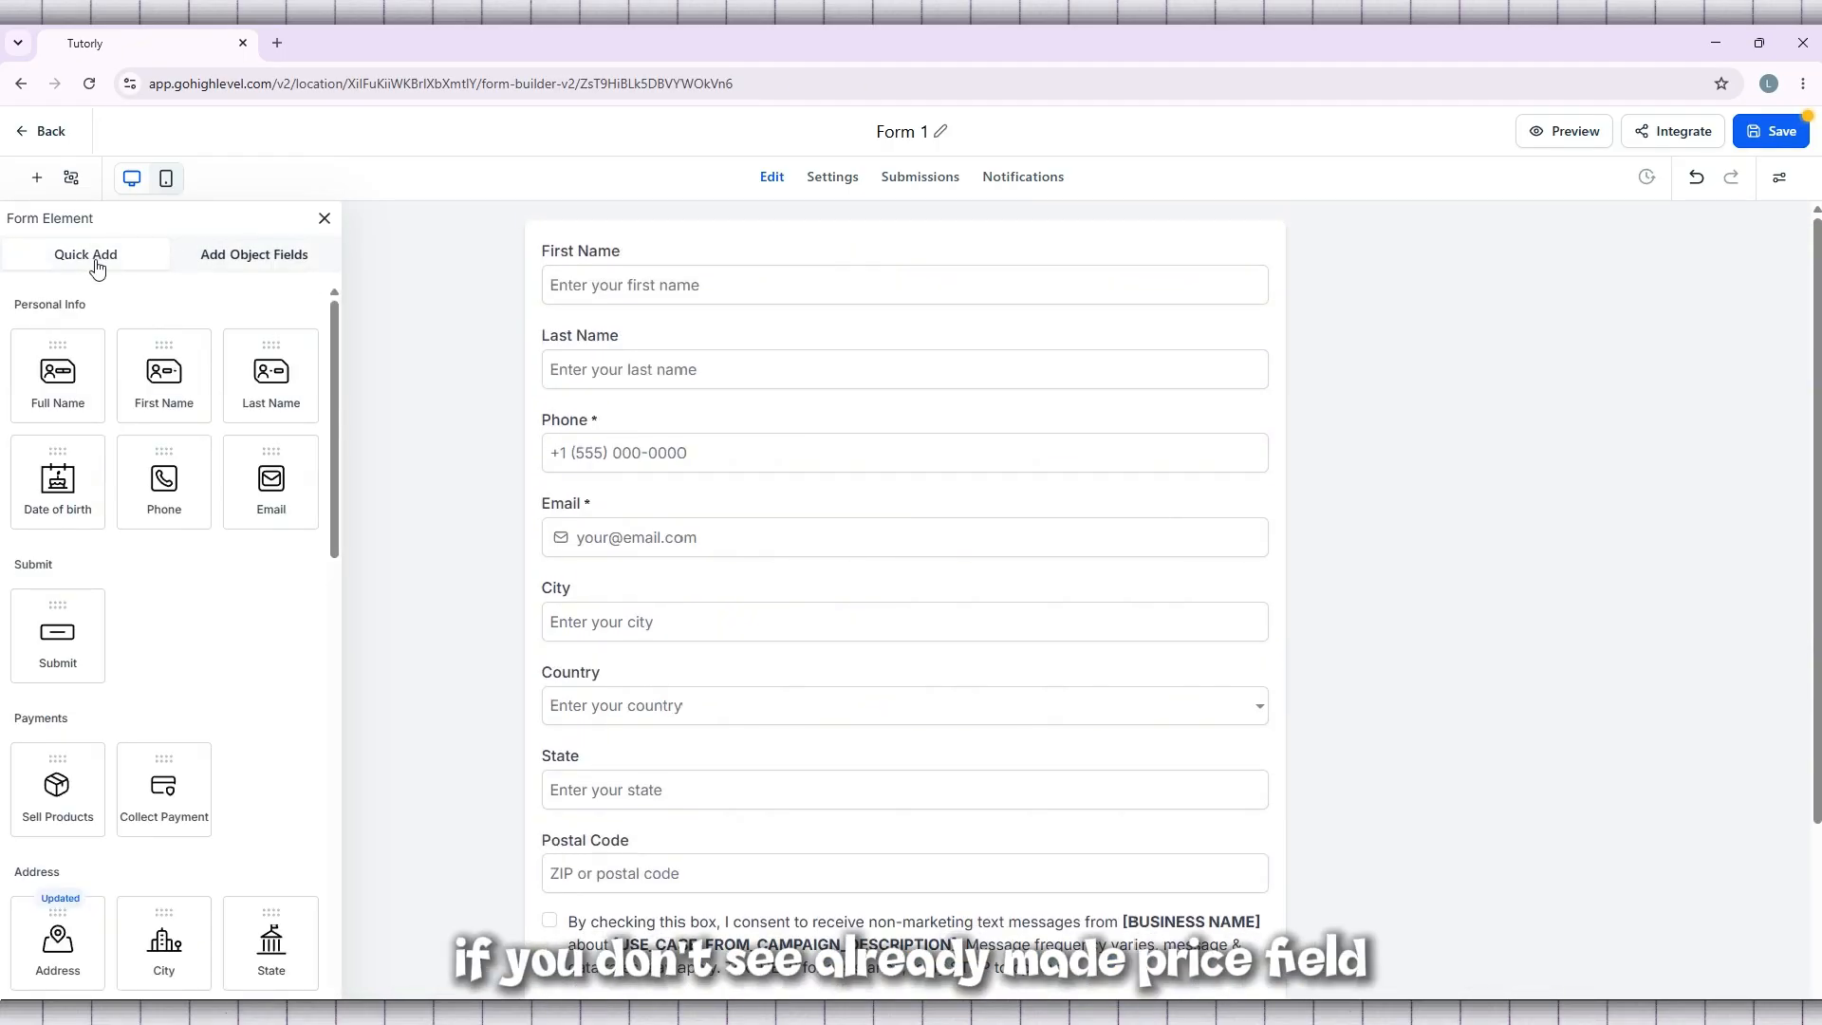
click(217, 266)
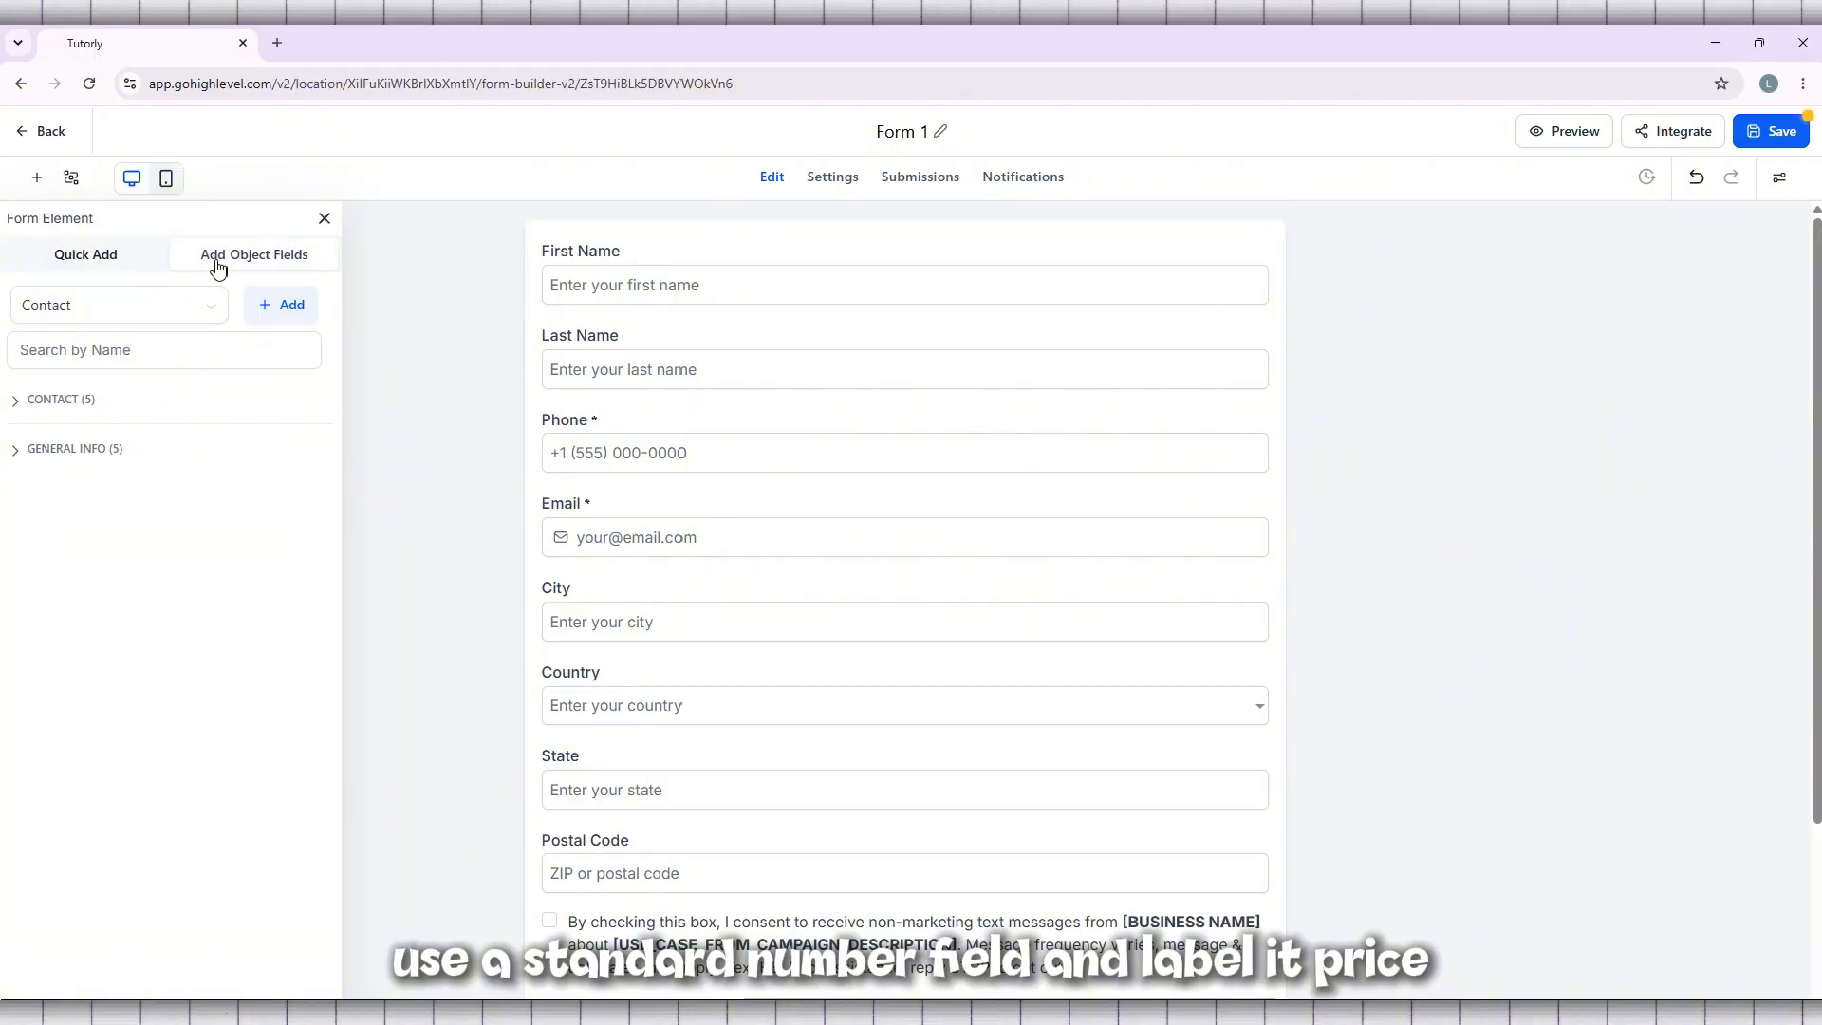
click(62, 401)
click(90, 269)
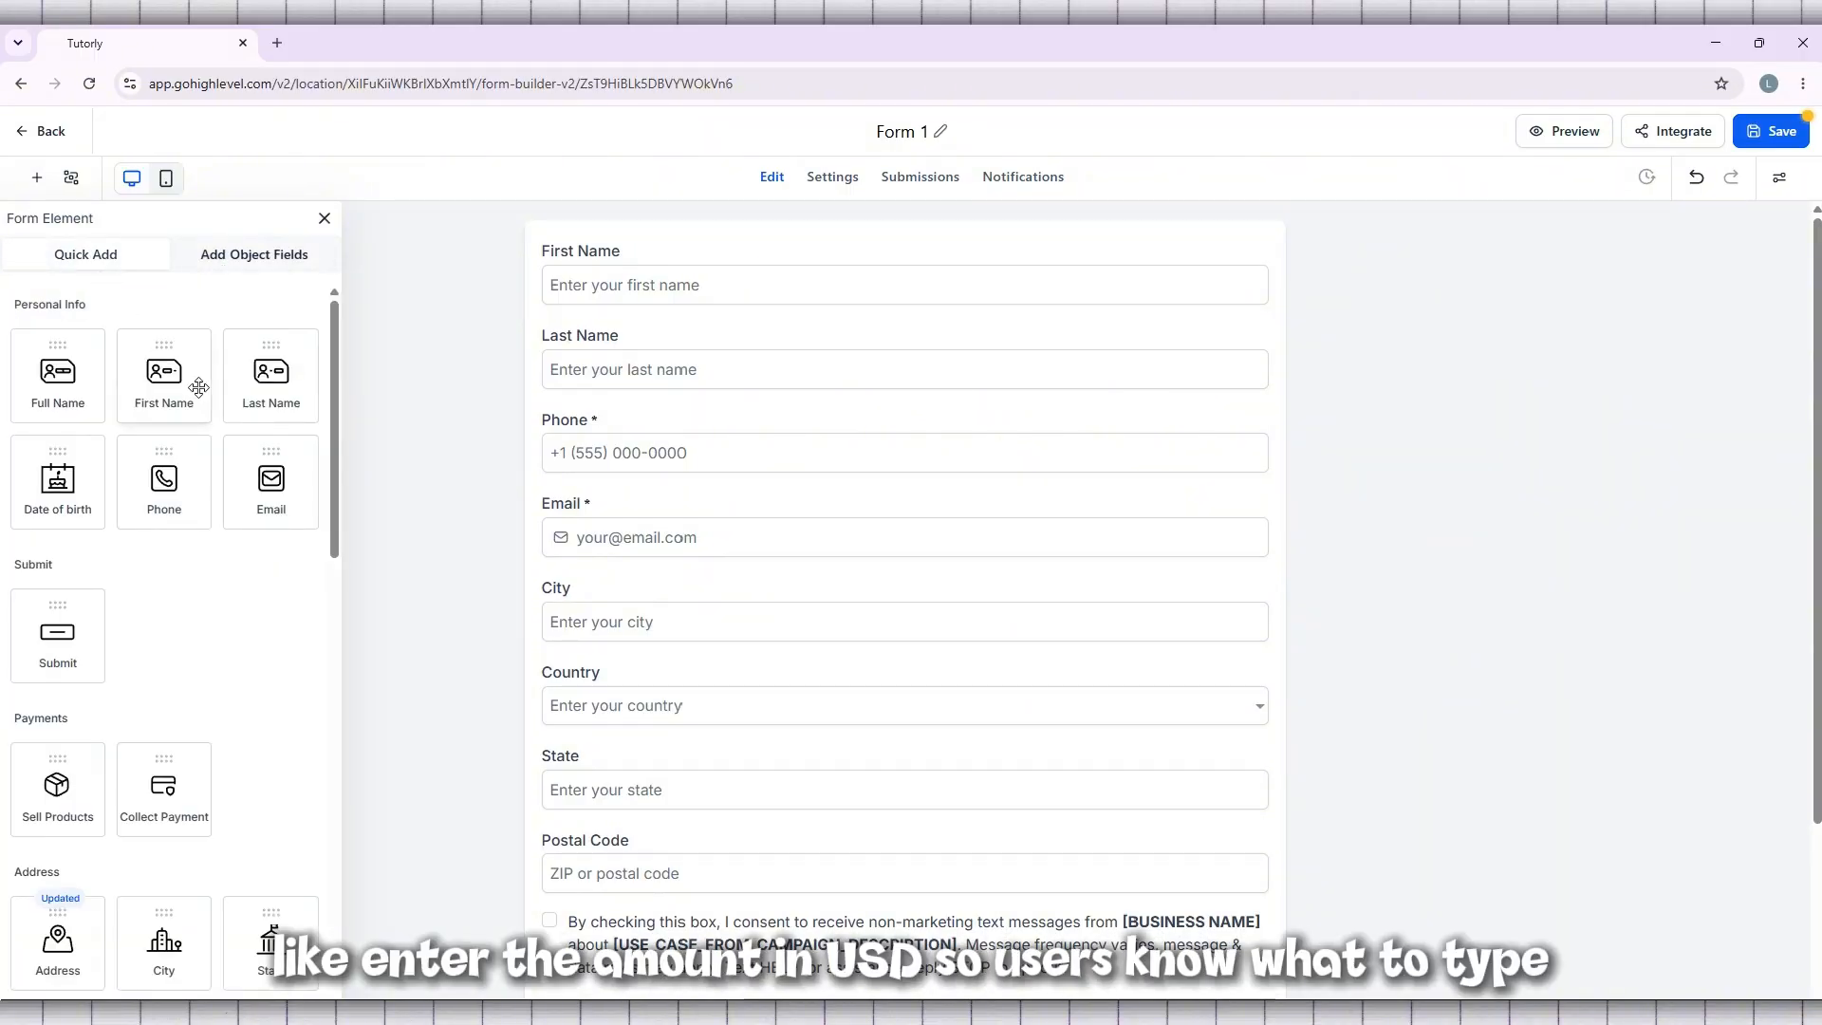
Add a Sell Products payment element between the form's Phone and Email fields
scroll(197, 387, down, 5)
scroll(198, 387, down, 8)
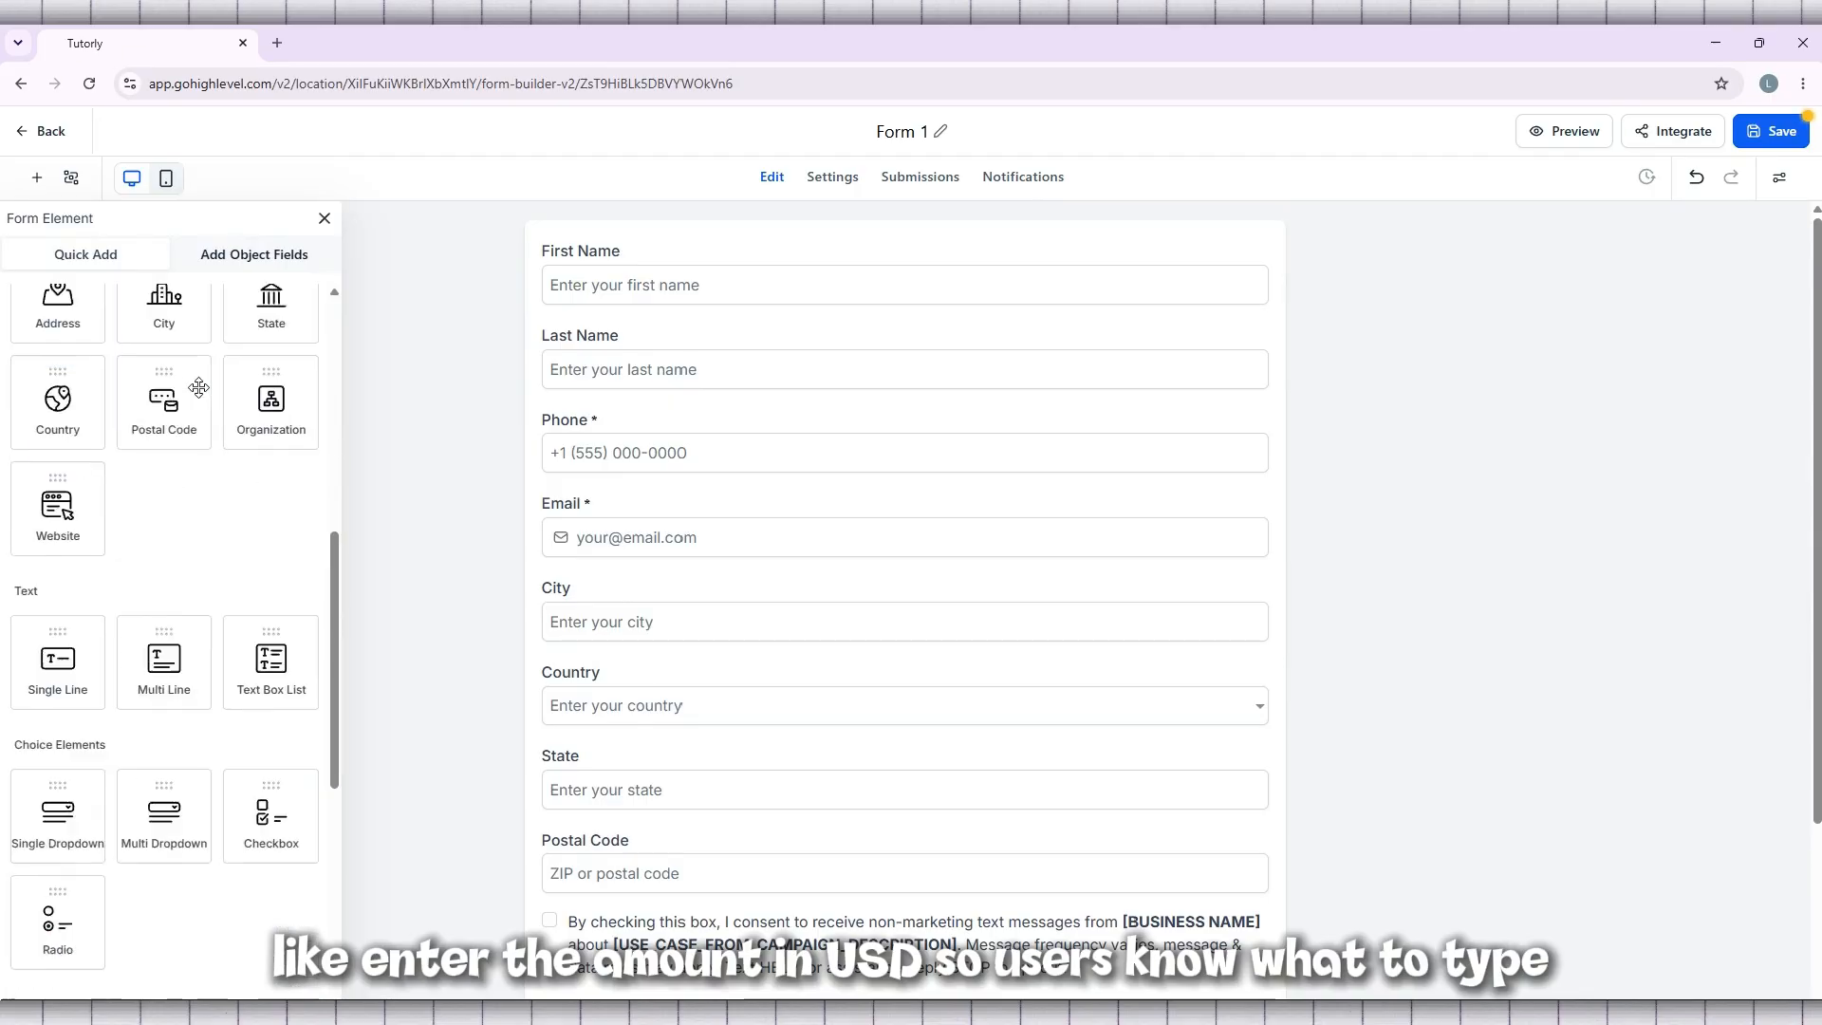
scroll(198, 387, down, 3)
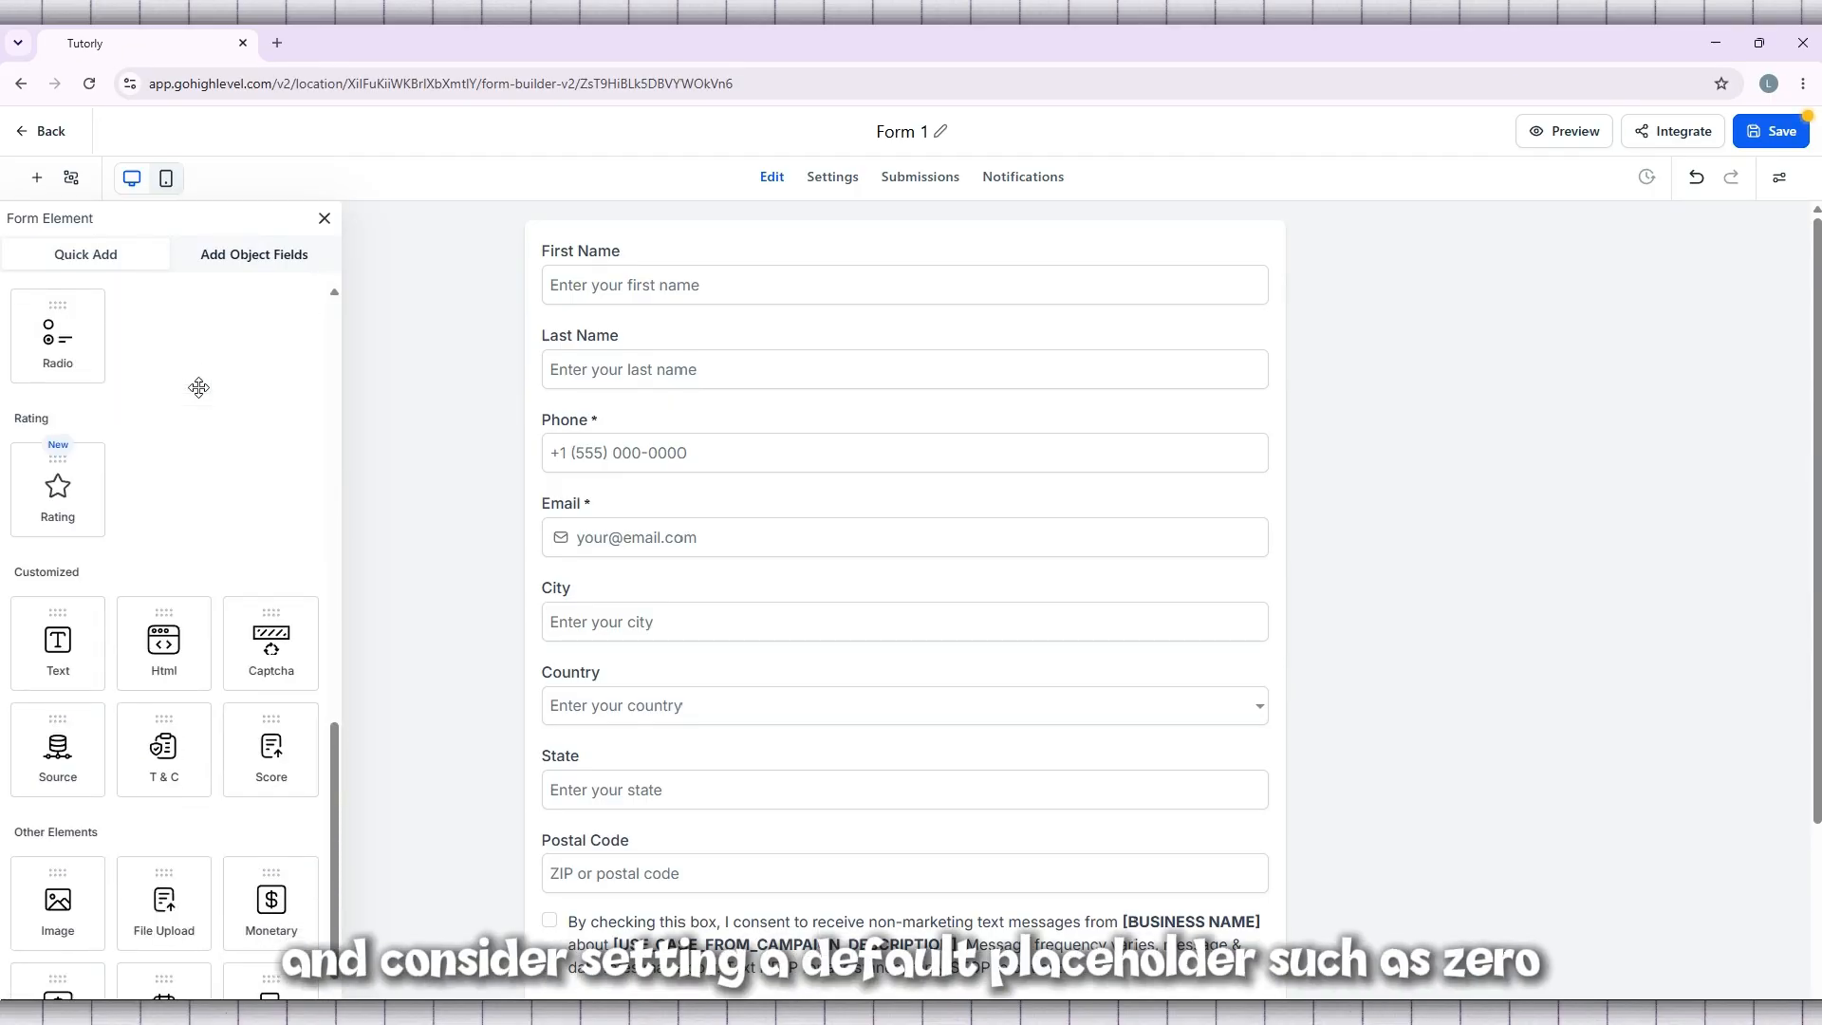
scroll(198, 387, up, 2)
scroll(199, 387, down, 2)
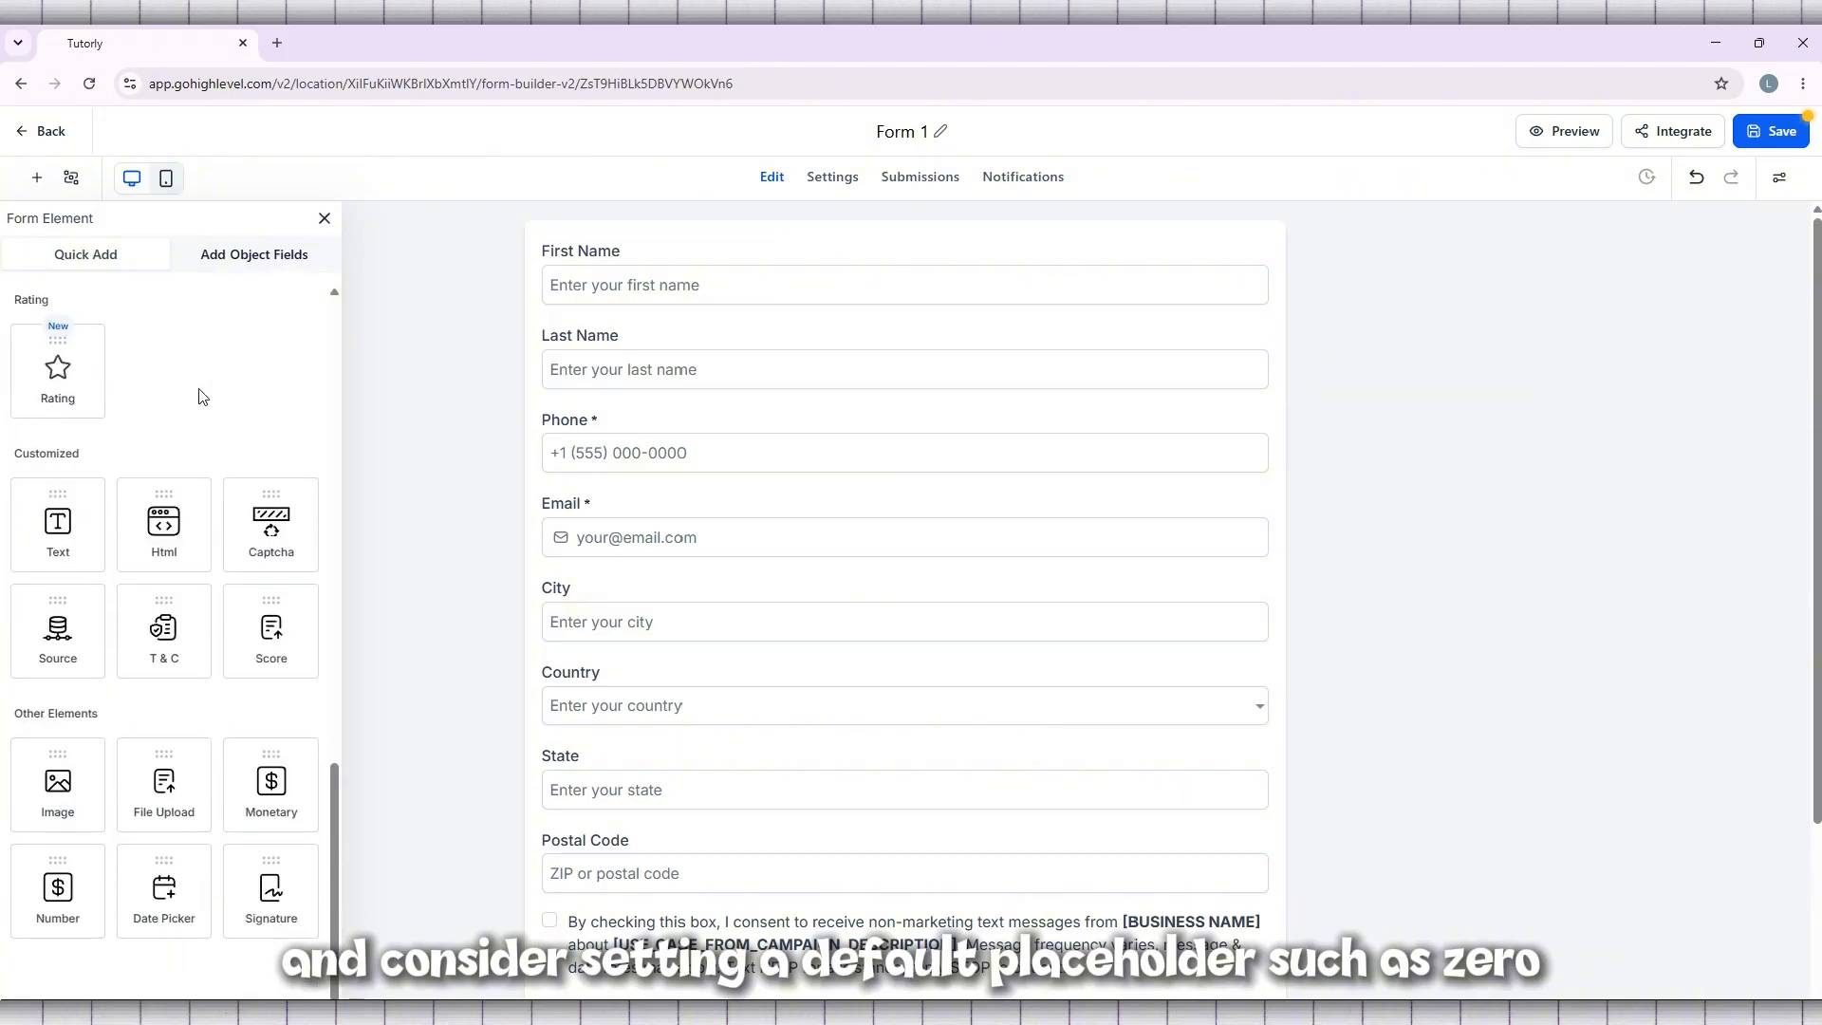
scroll(203, 396, up, 7)
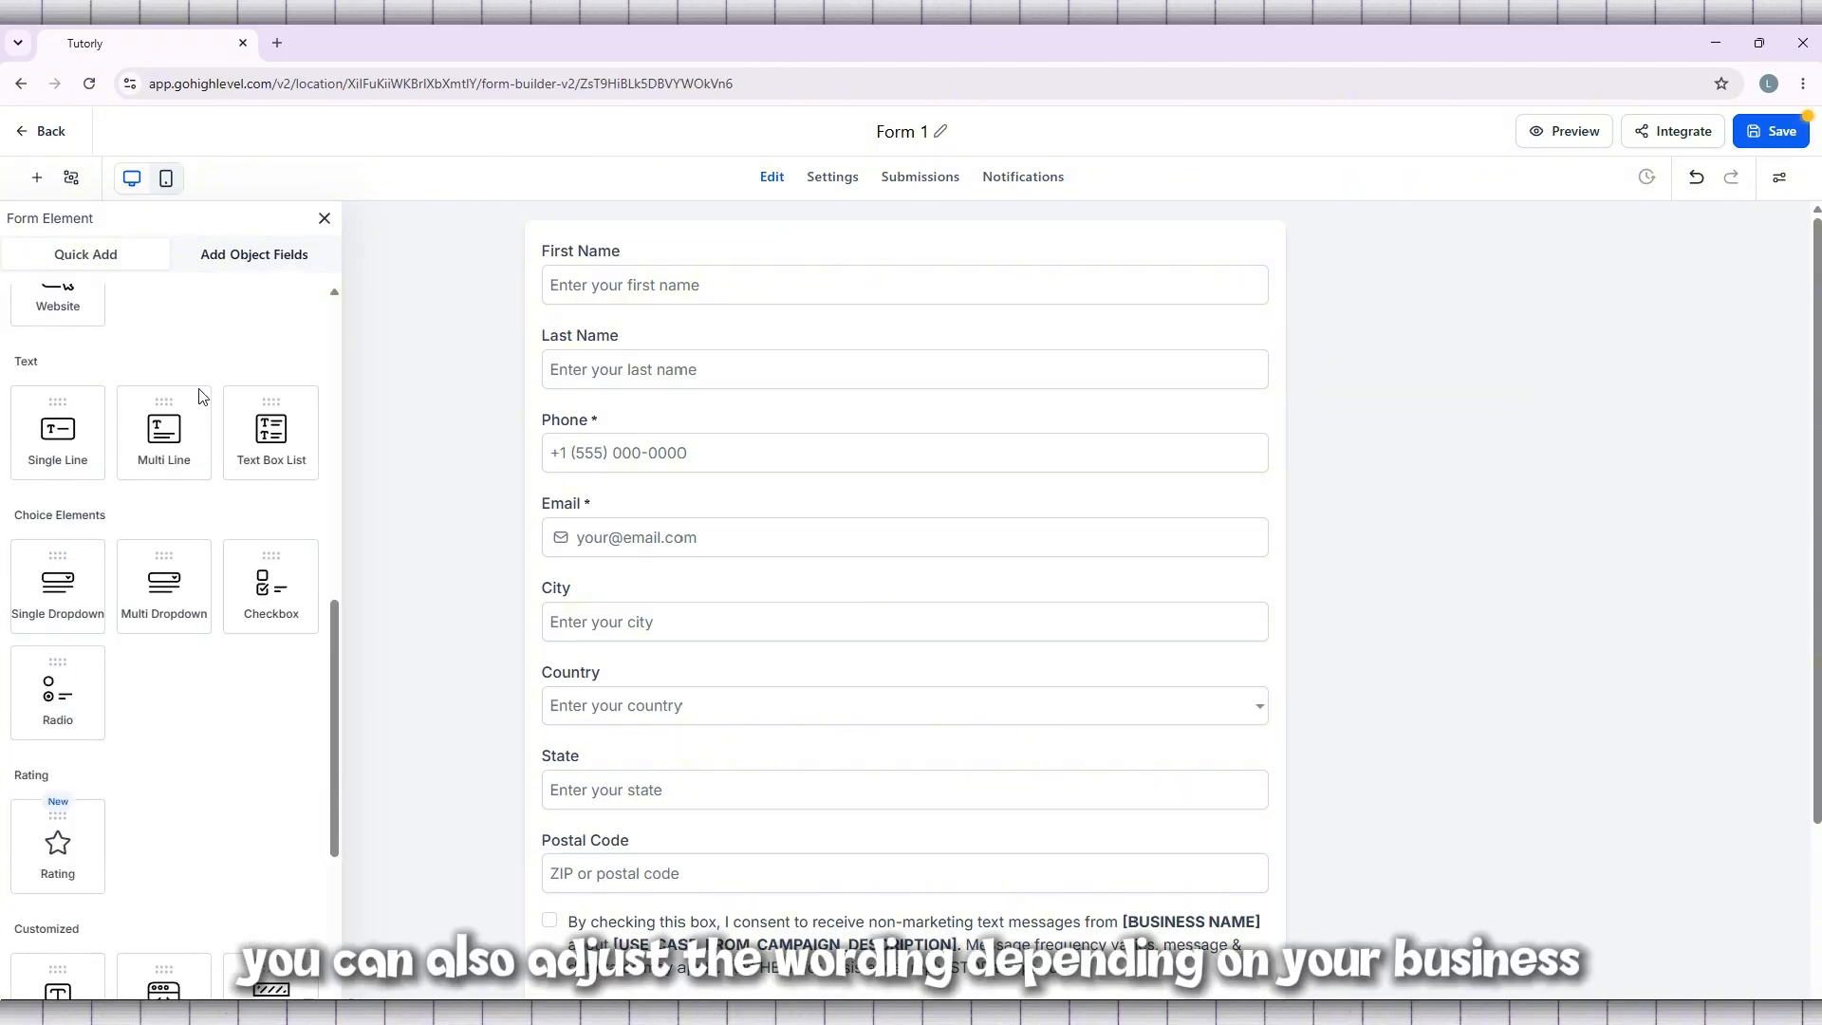
scroll(203, 397, up, 1)
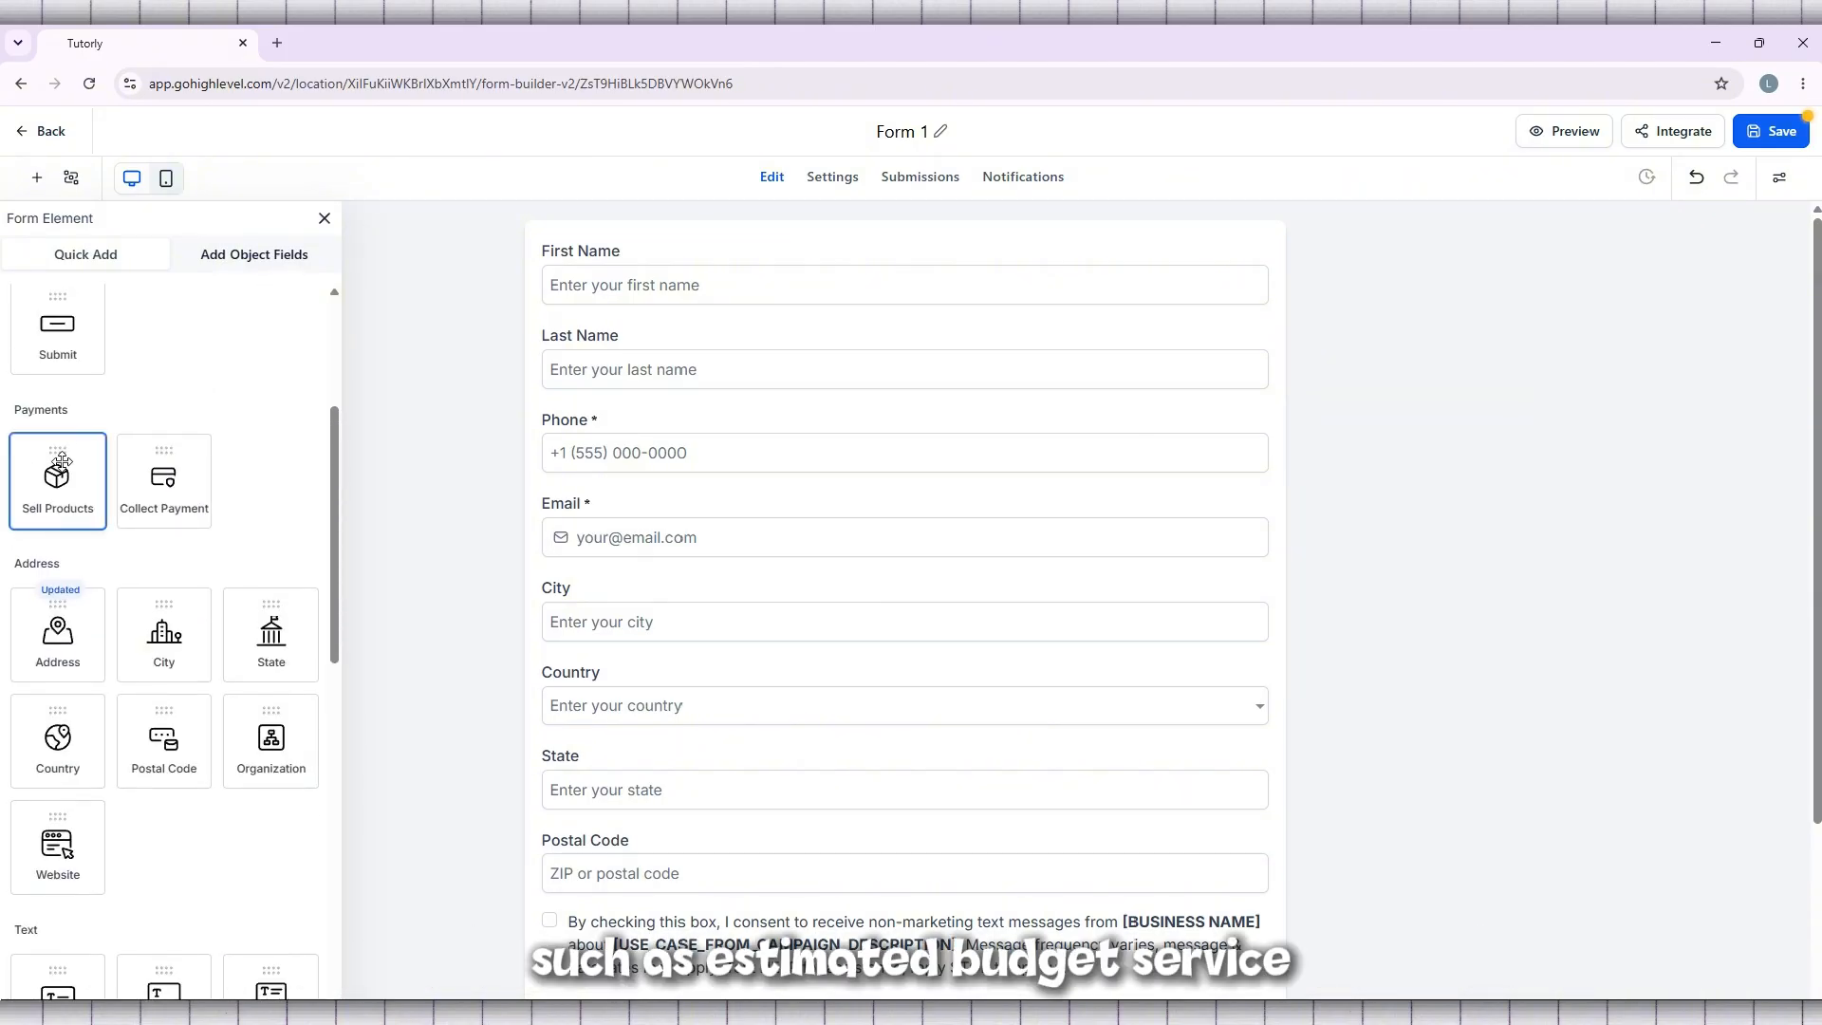
drag(57, 479, 769, 528)
scroll(906, 574, down, 5)
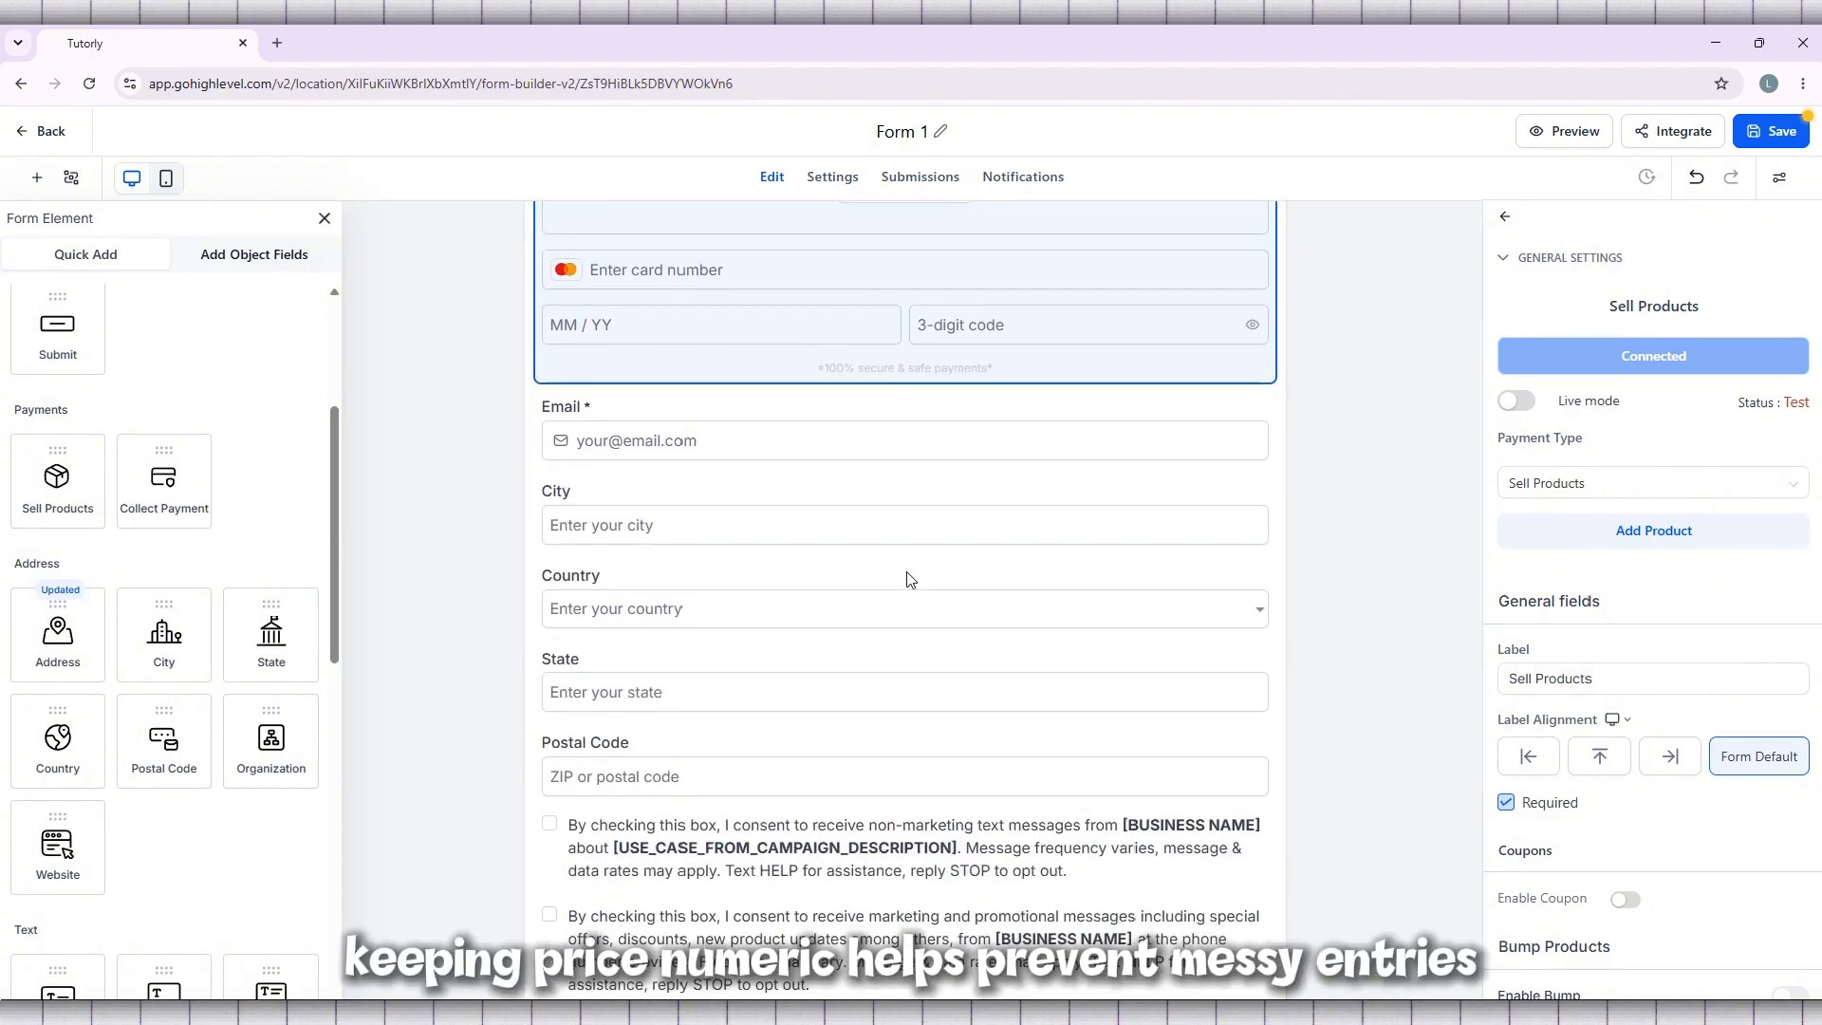
scroll(907, 578, down, 2)
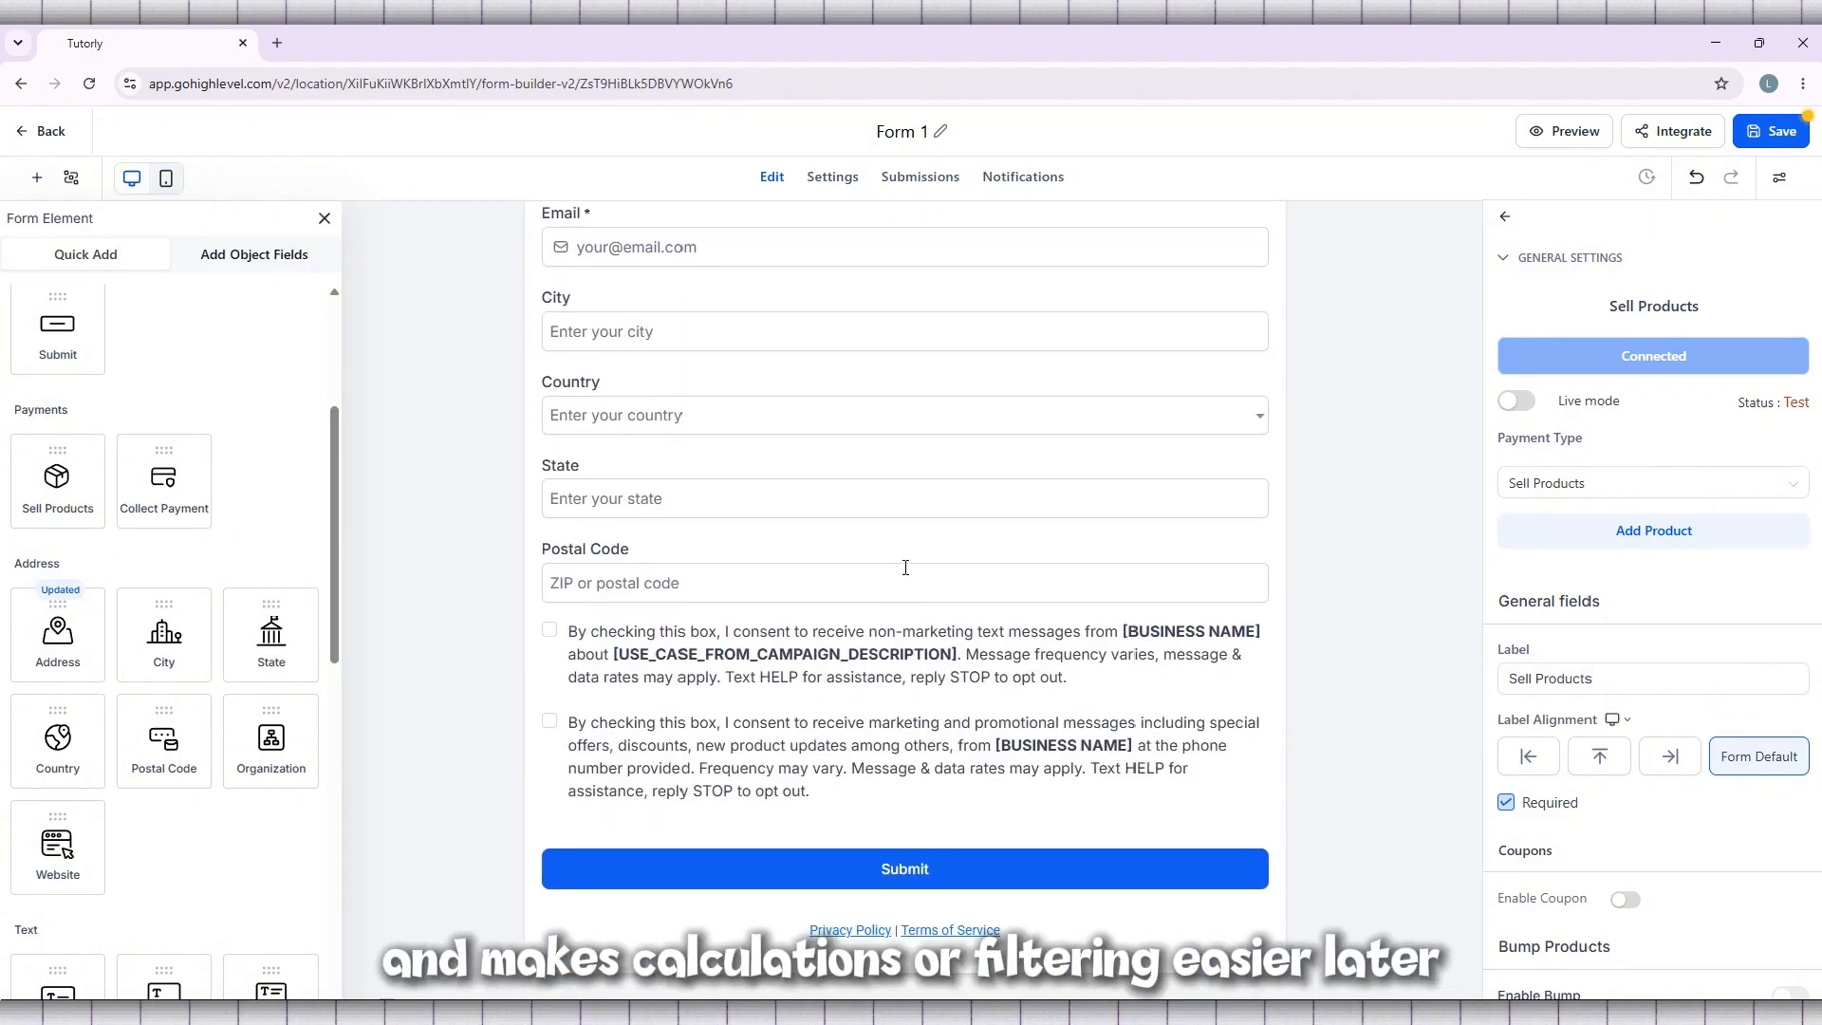
scroll(906, 569, up, 3)
scroll(906, 567, up, 4)
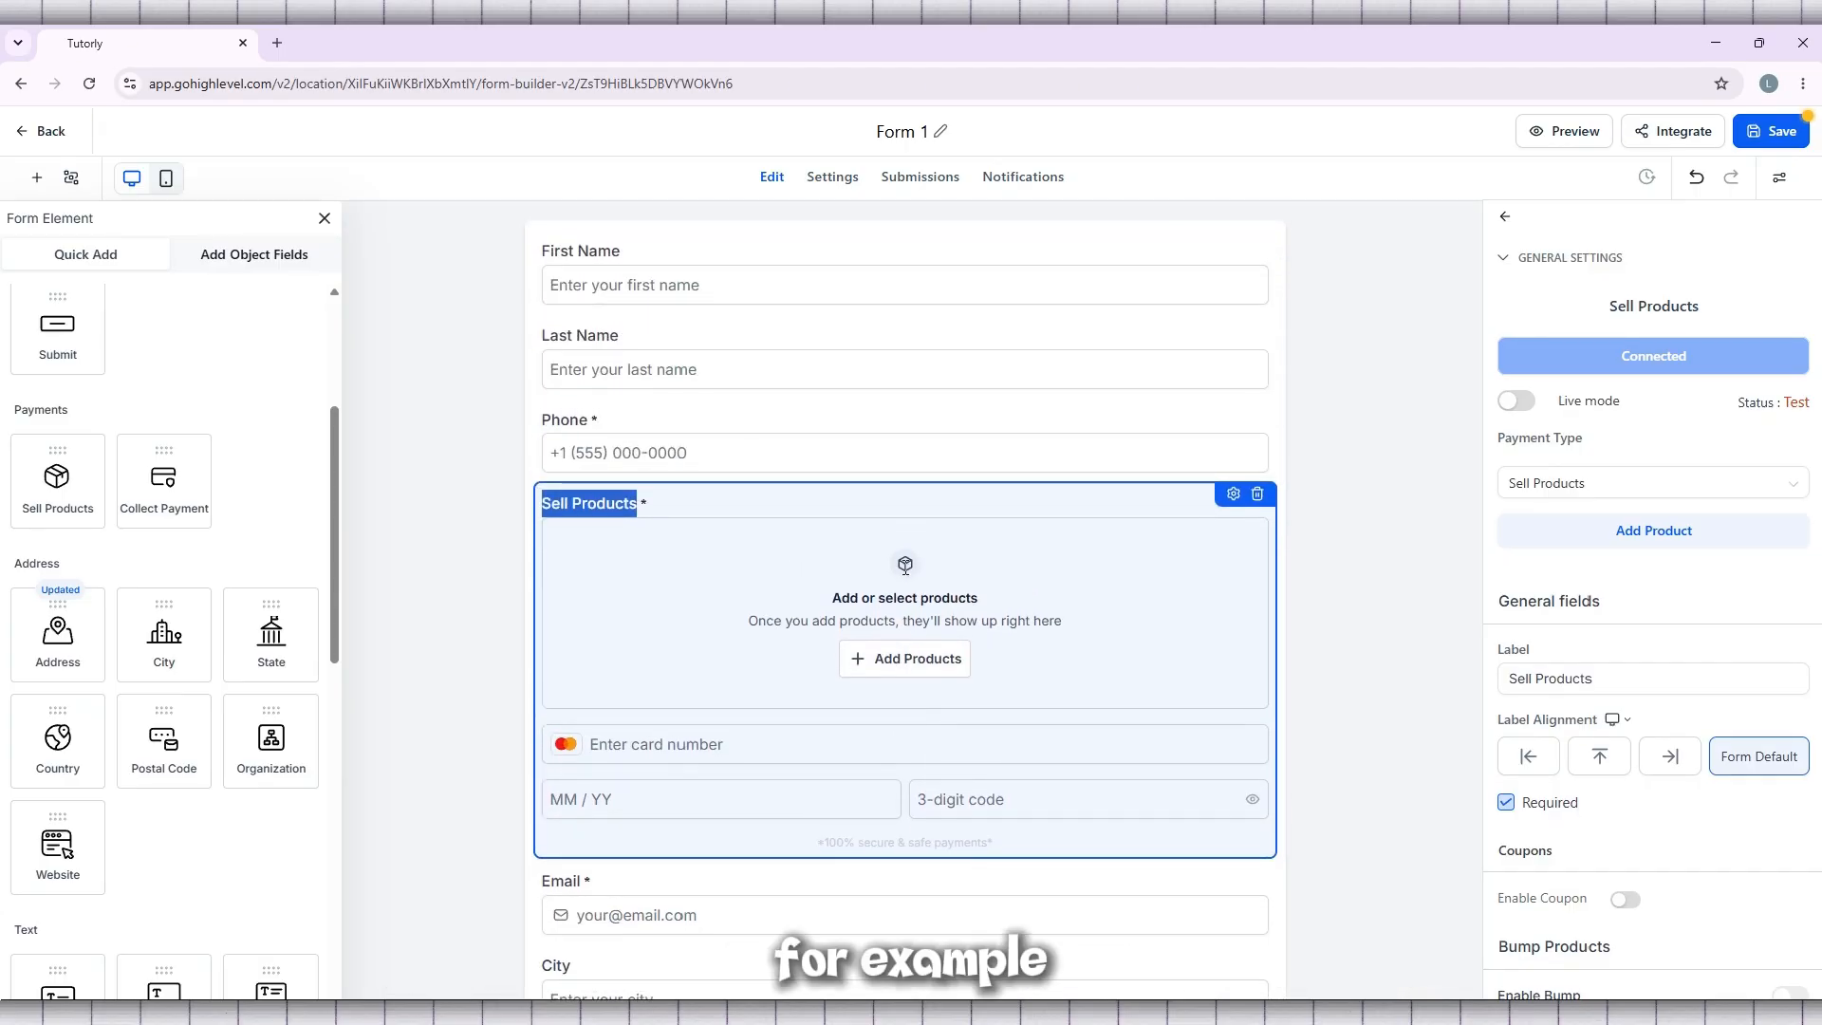
Delete the Email and City fields below the Sell Products element
scroll(906, 568, down, 1)
scroll(906, 568, down, 3)
click(810, 540)
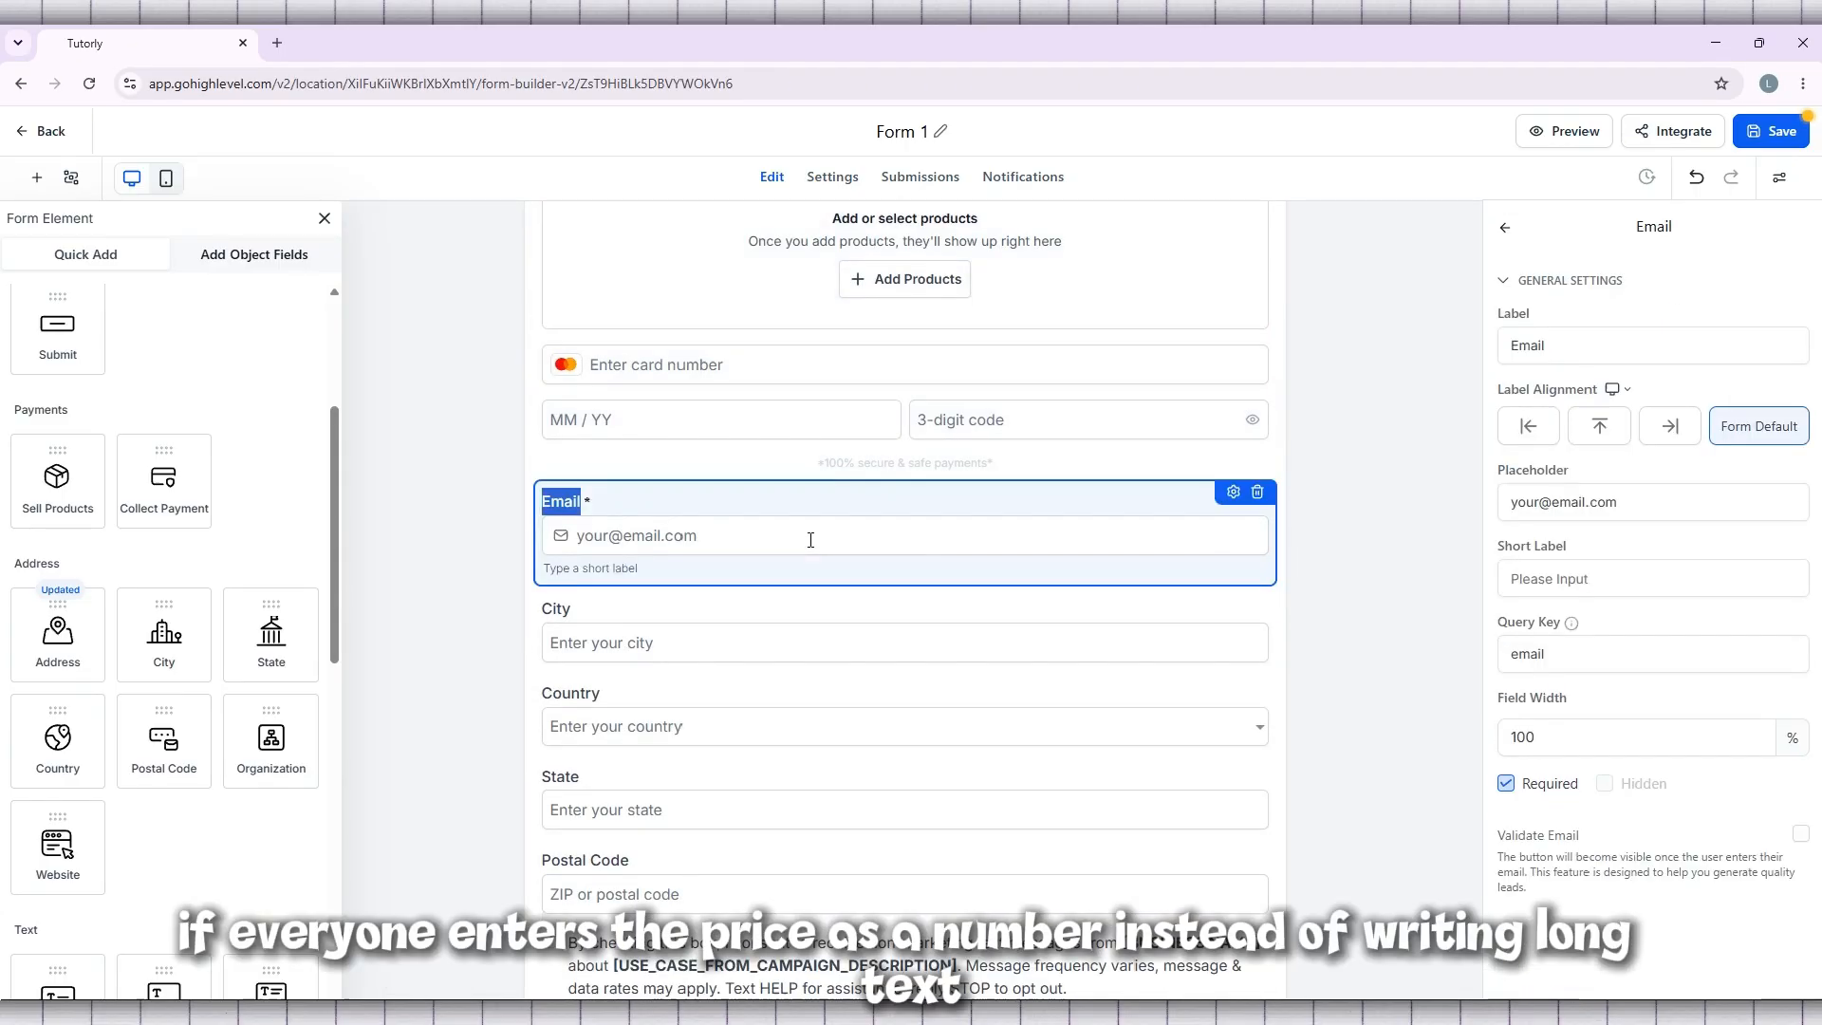
click(1258, 493)
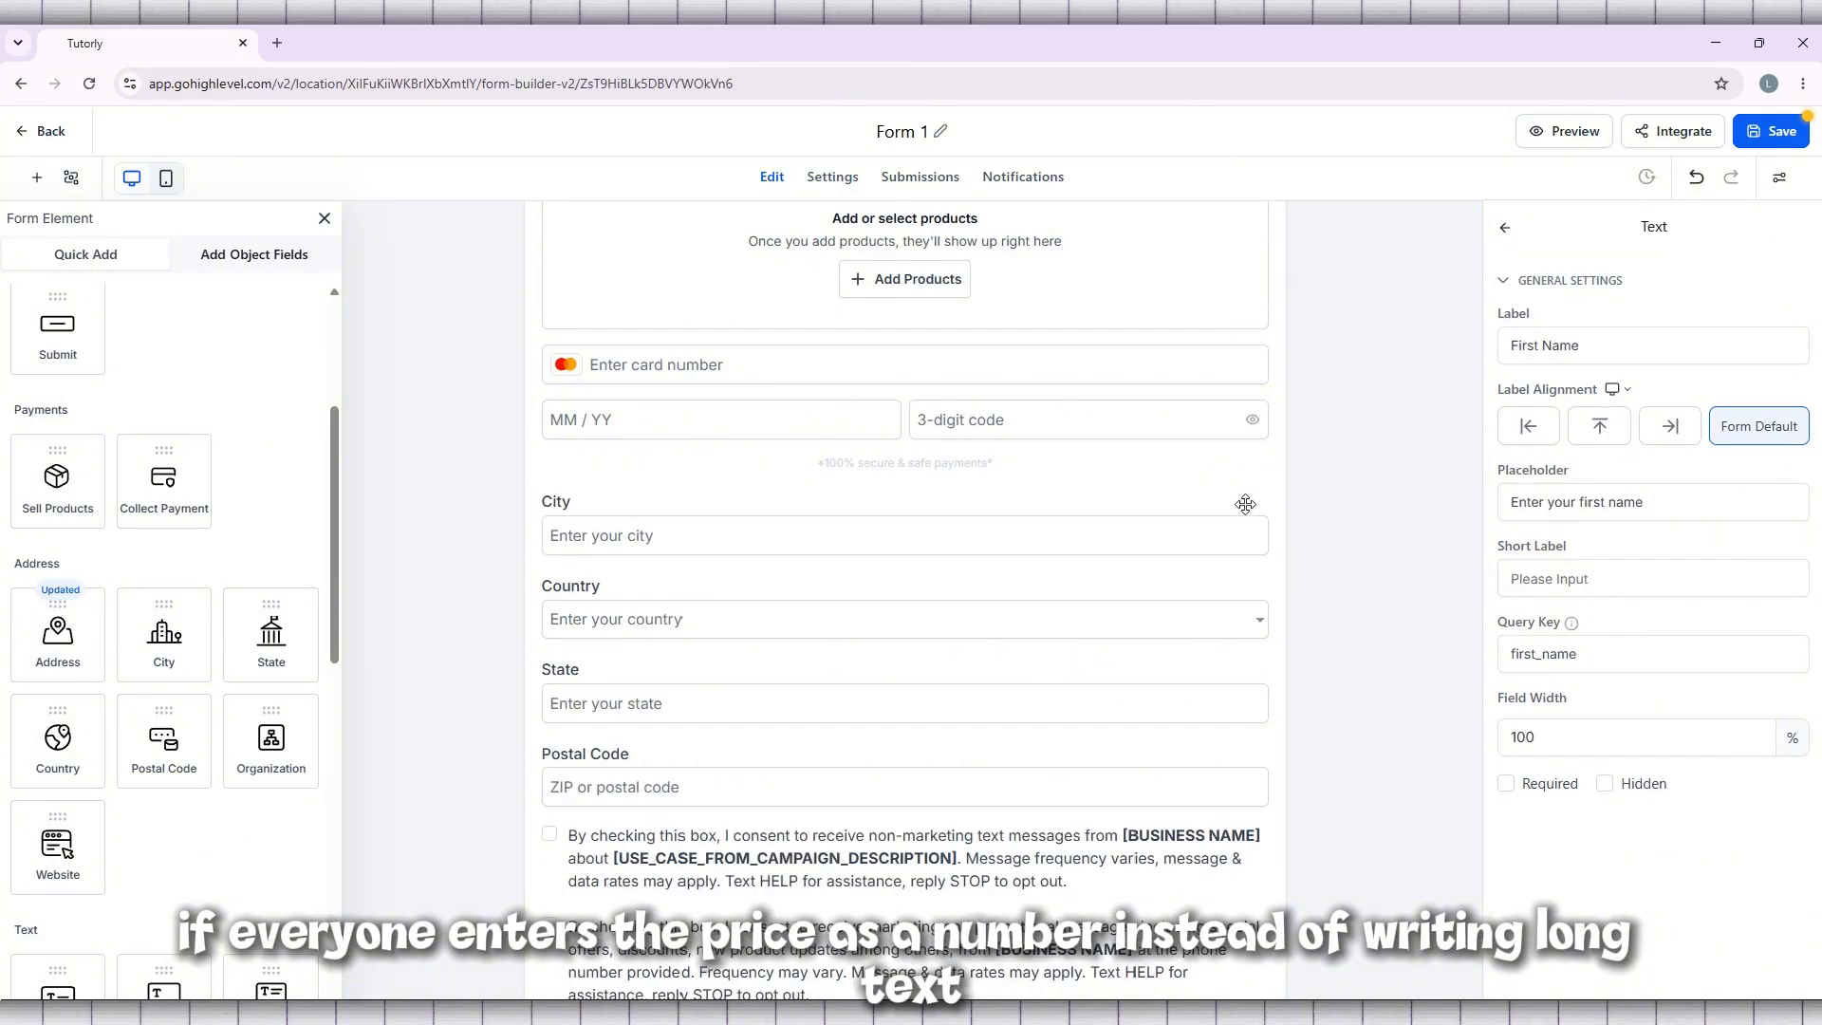
click(1210, 527)
click(1258, 495)
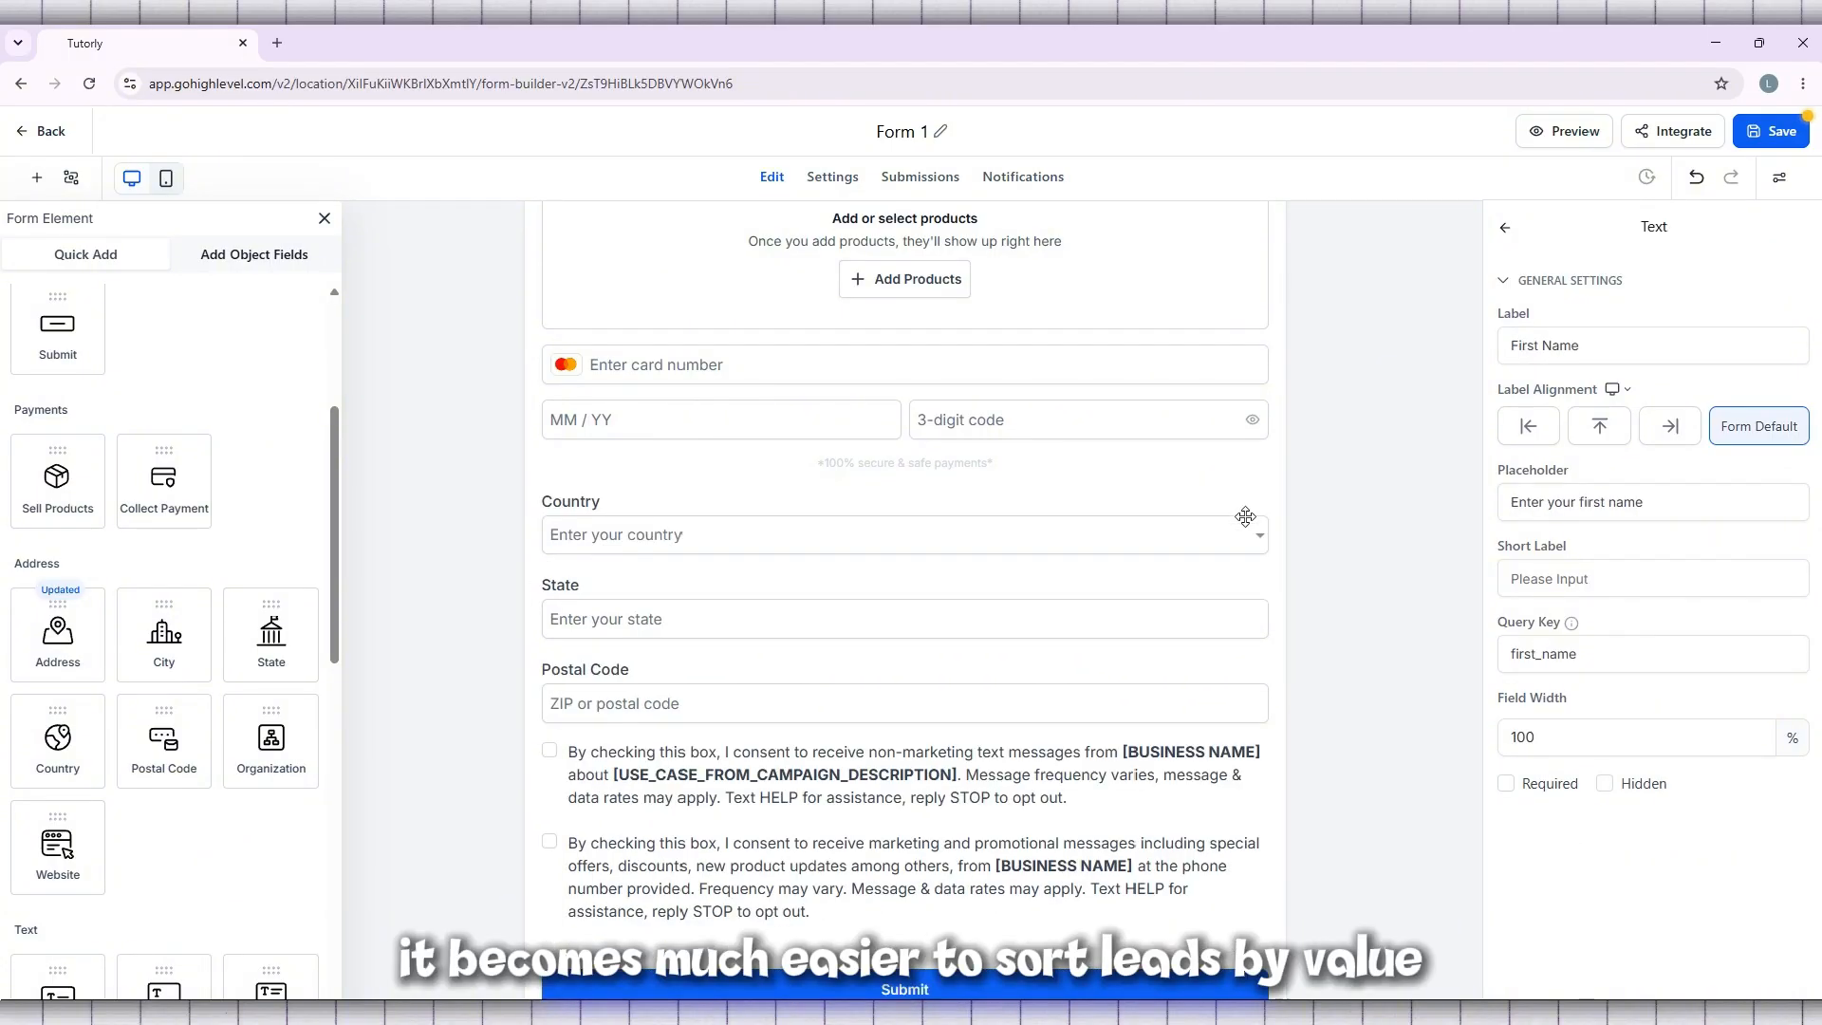
Delete the separate Country, State and Postal Code fields below the Sell Products element
click(1219, 530)
click(1258, 493)
click(1225, 530)
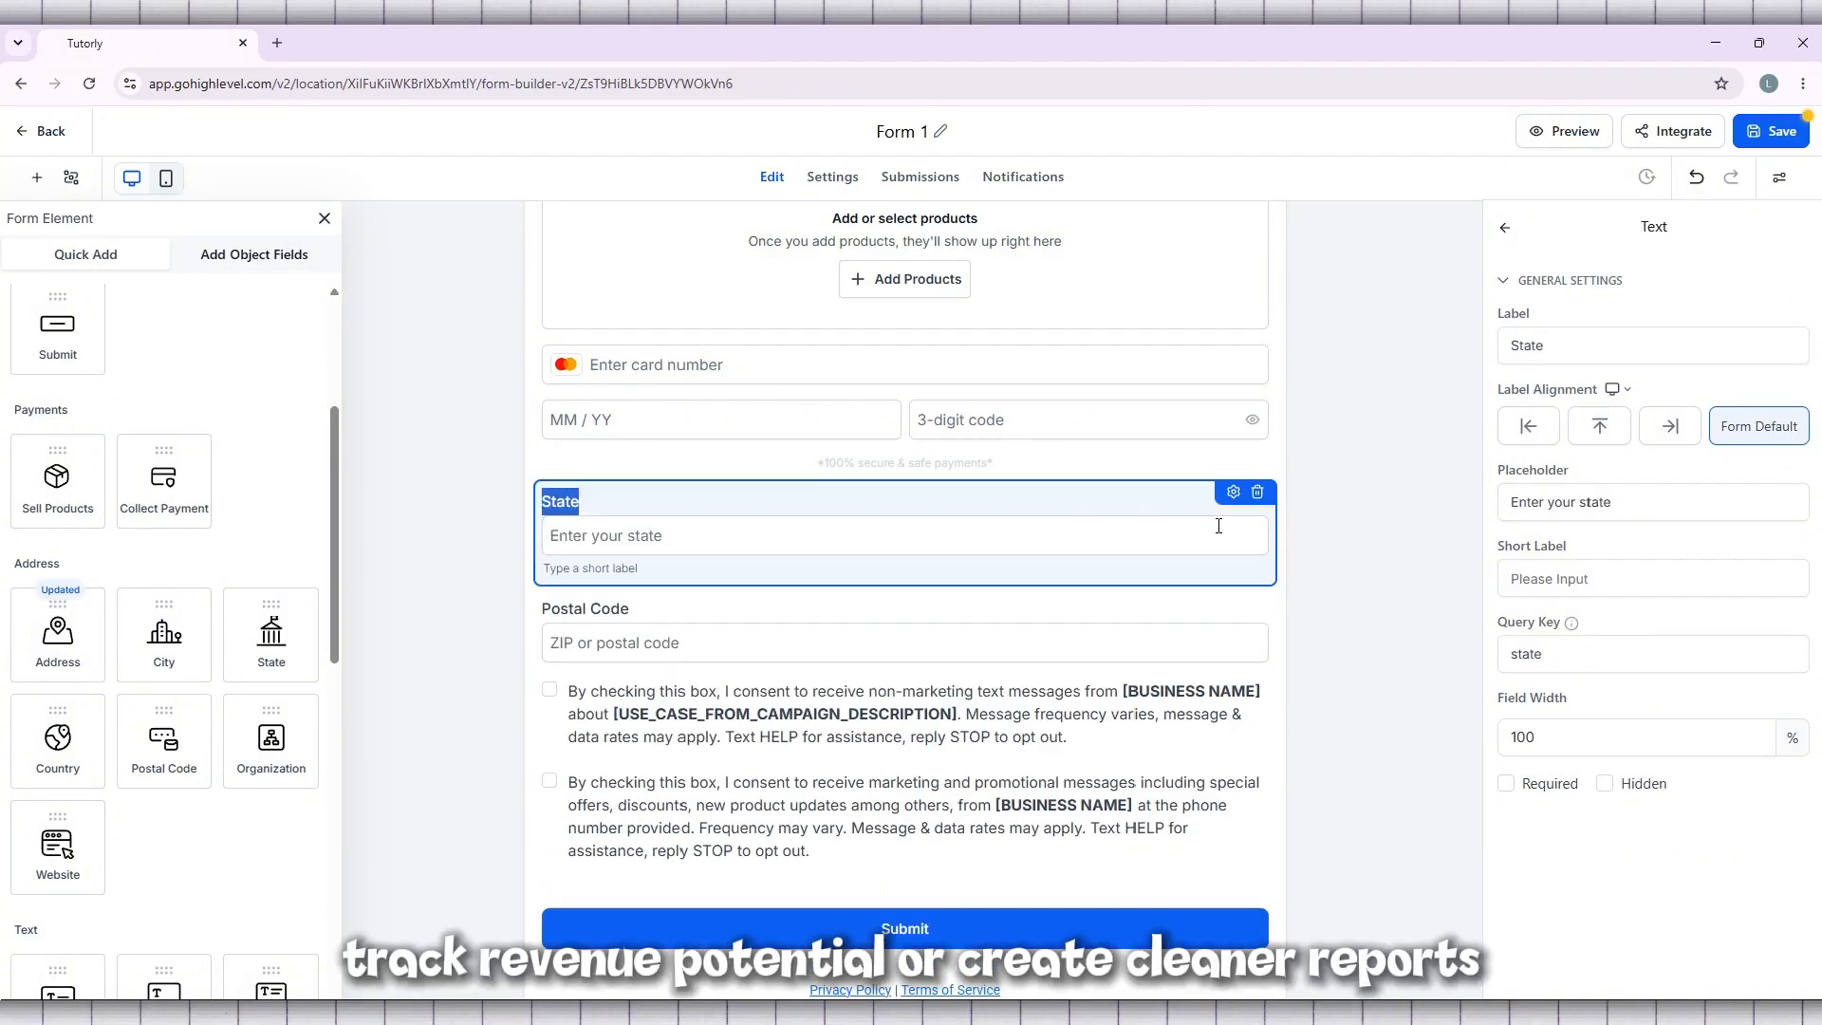
click(1259, 494)
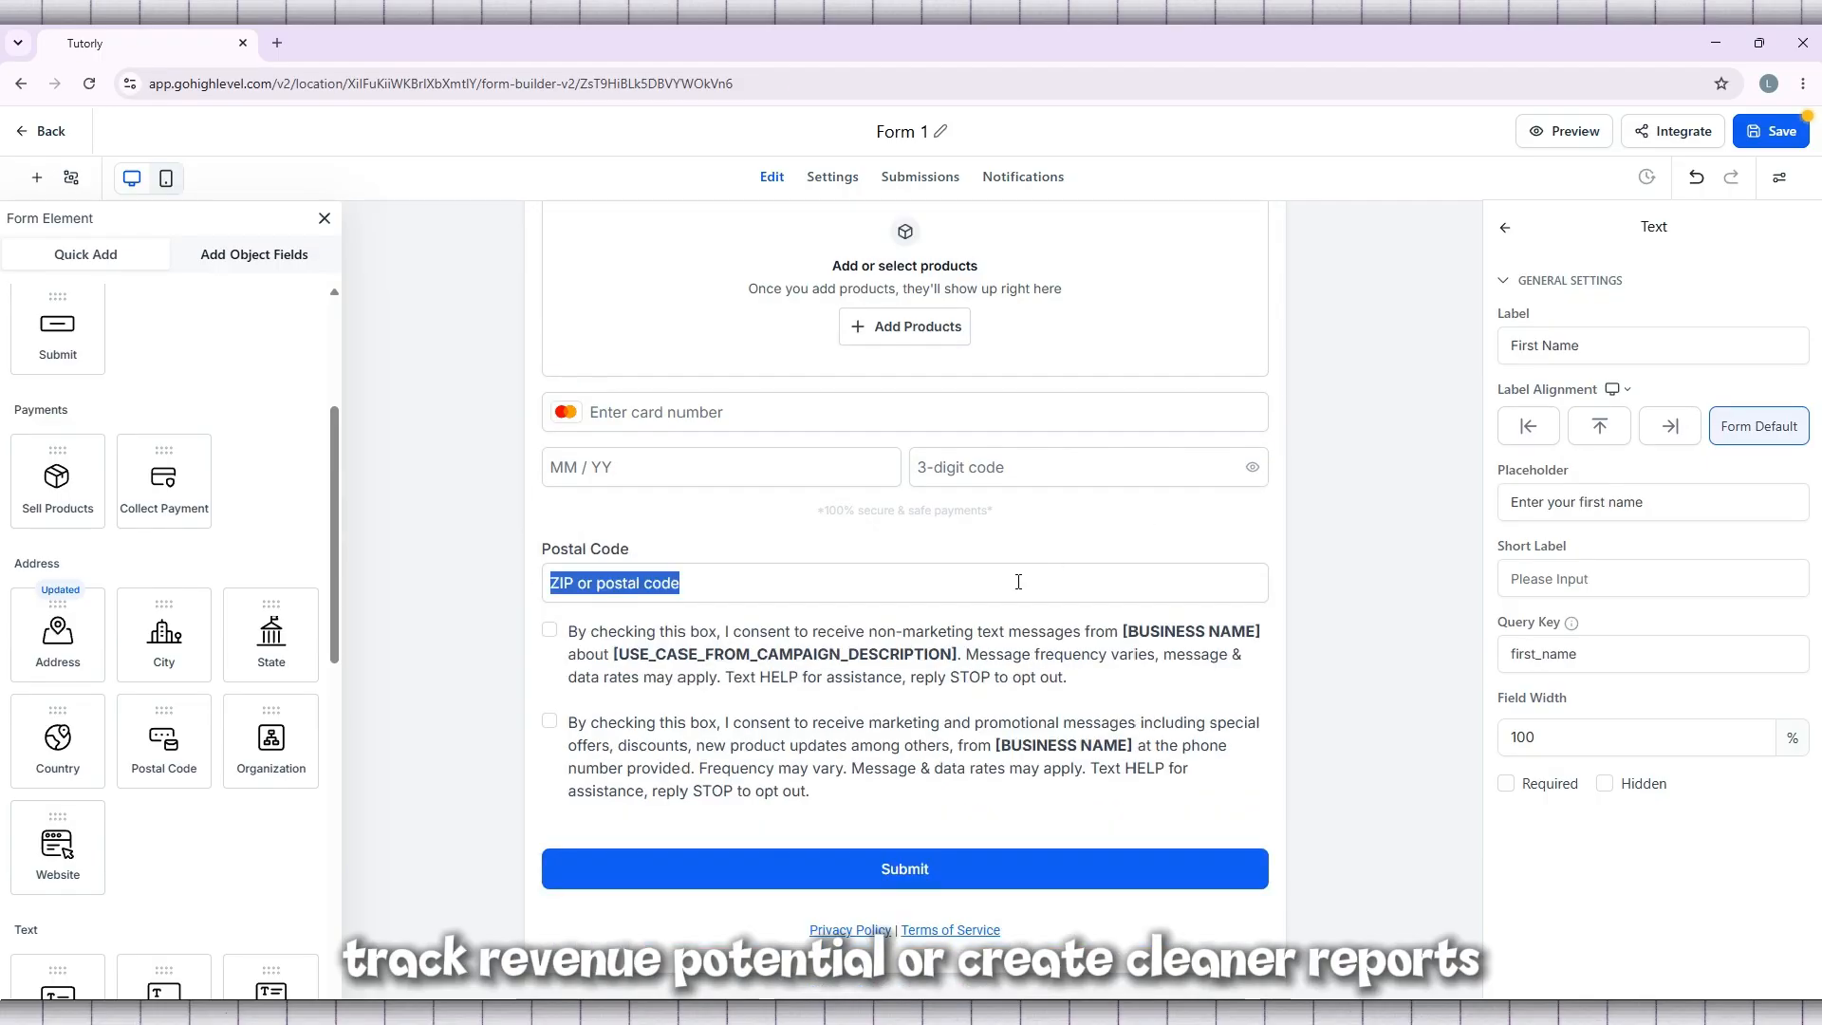
click(1045, 569)
click(1244, 543)
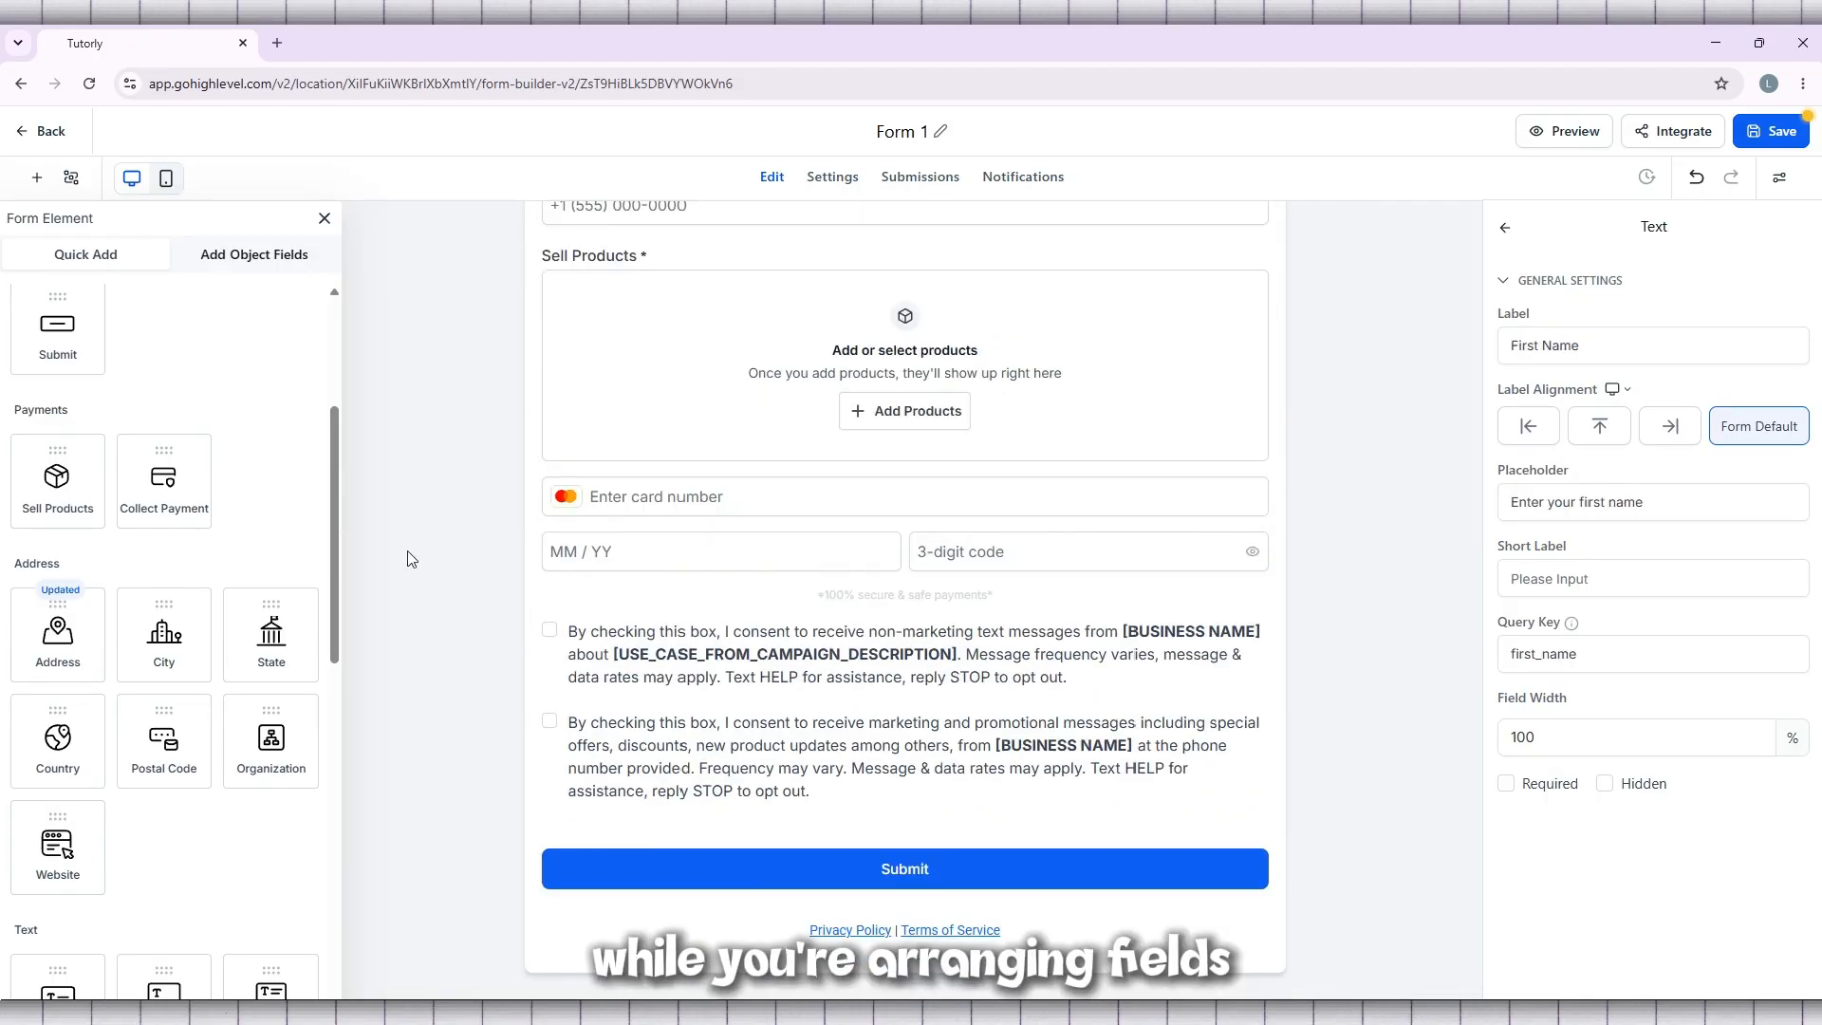
Add the combined Address element between the Sell Products element and the consent checkboxes, and deselect it
drag(71, 623, 729, 620)
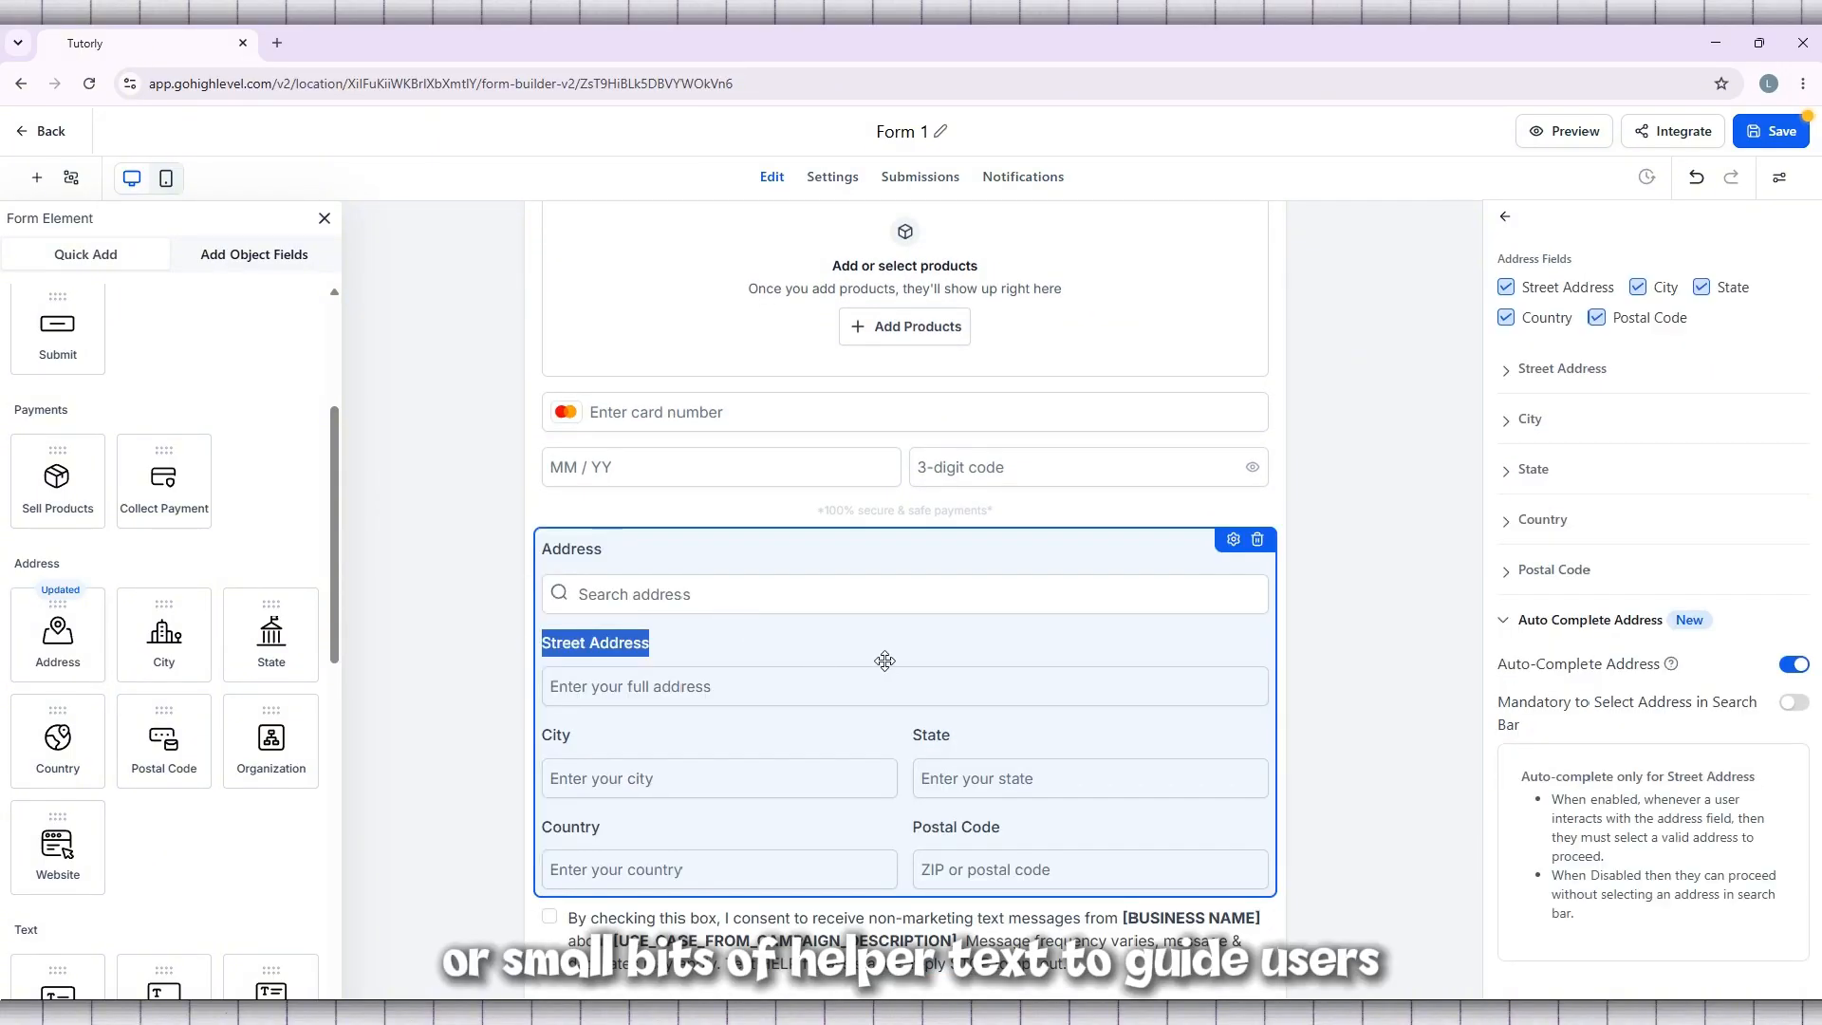
scroll(1097, 657, down, 2)
click(1365, 670)
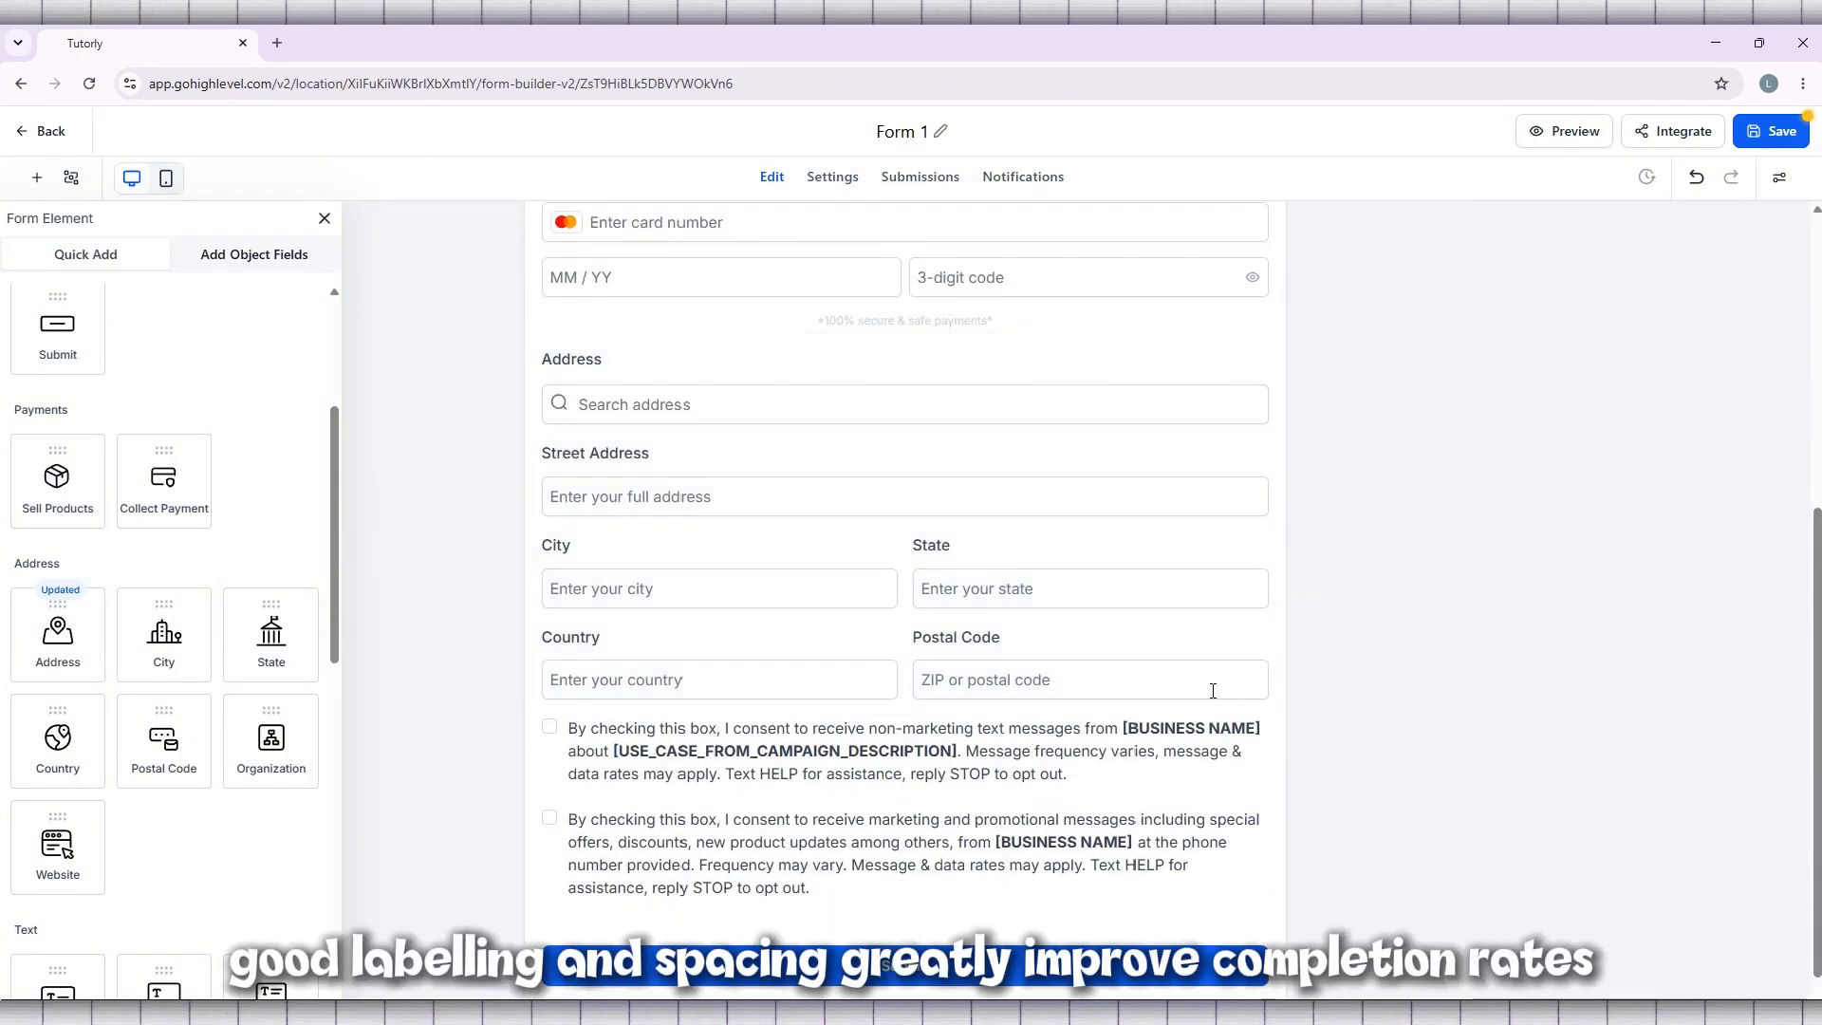
Move the Sell Products element below the Address block, above the consent checkboxes, and deselect it
scroll(1213, 690, up, 3)
click(847, 691)
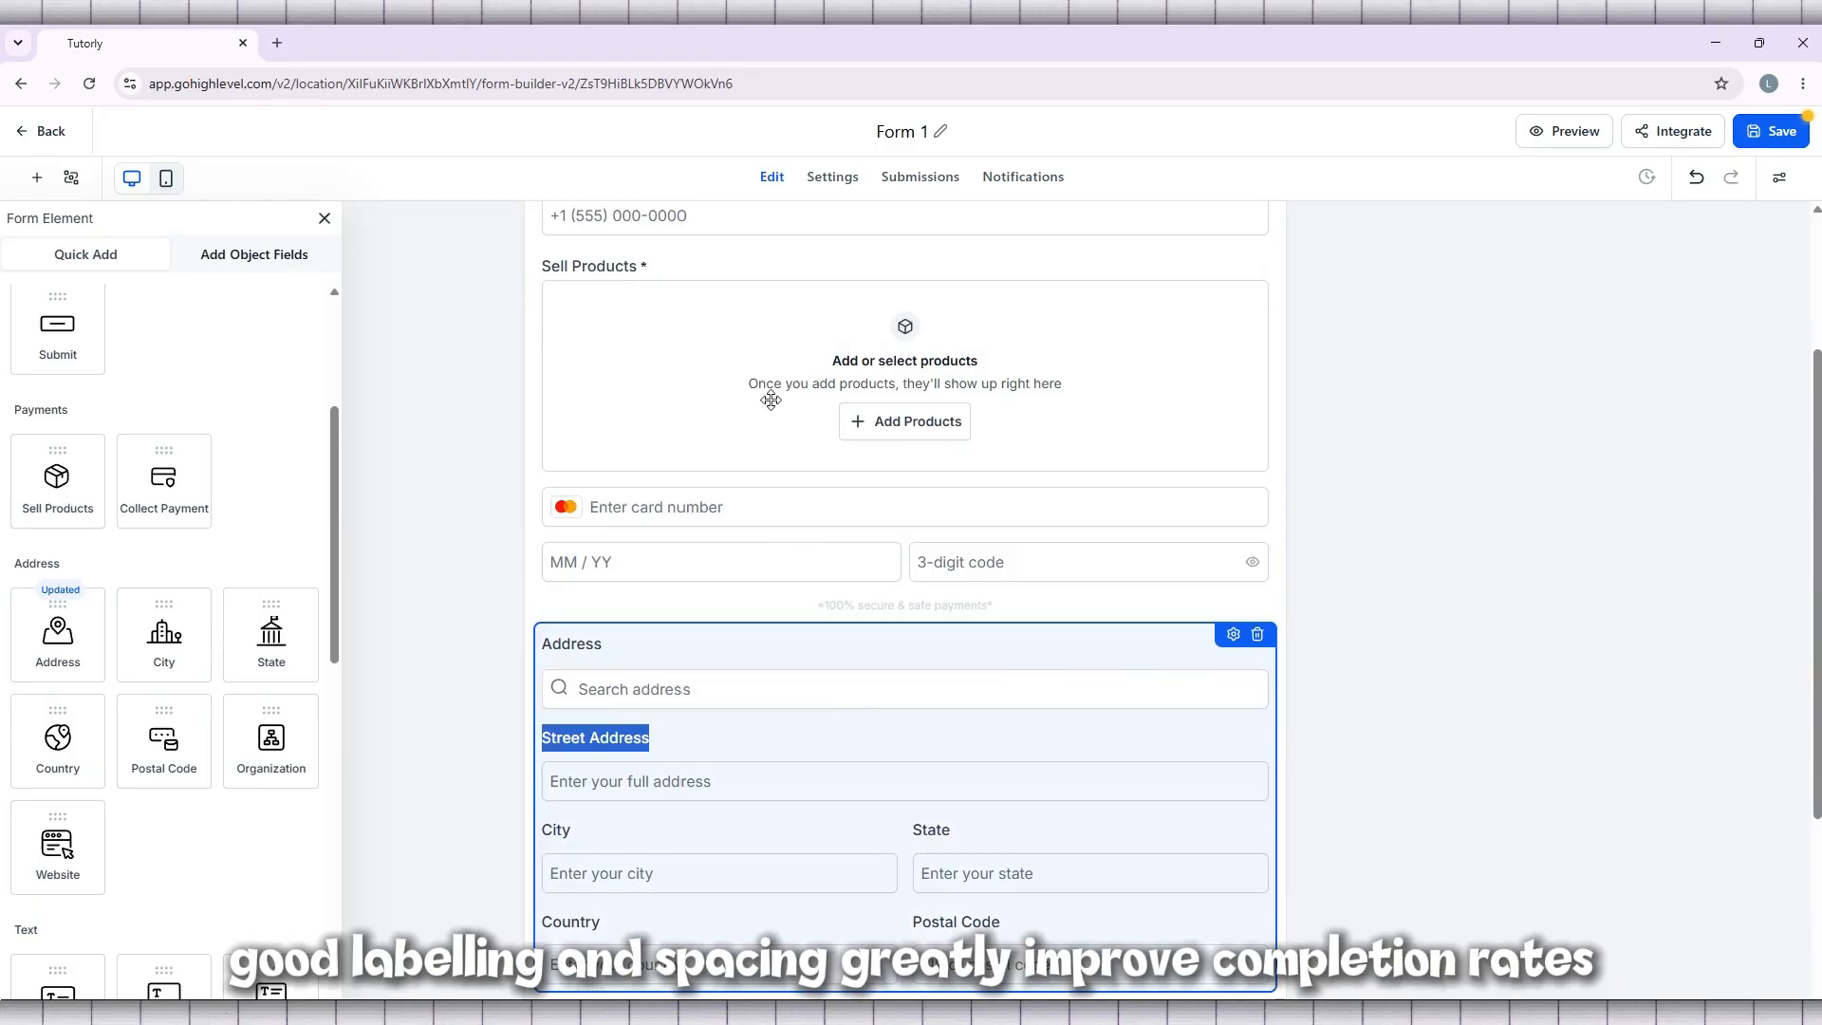
drag(770, 400, 797, 874)
scroll(912, 824, down, 3)
scroll(910, 811, up, 5)
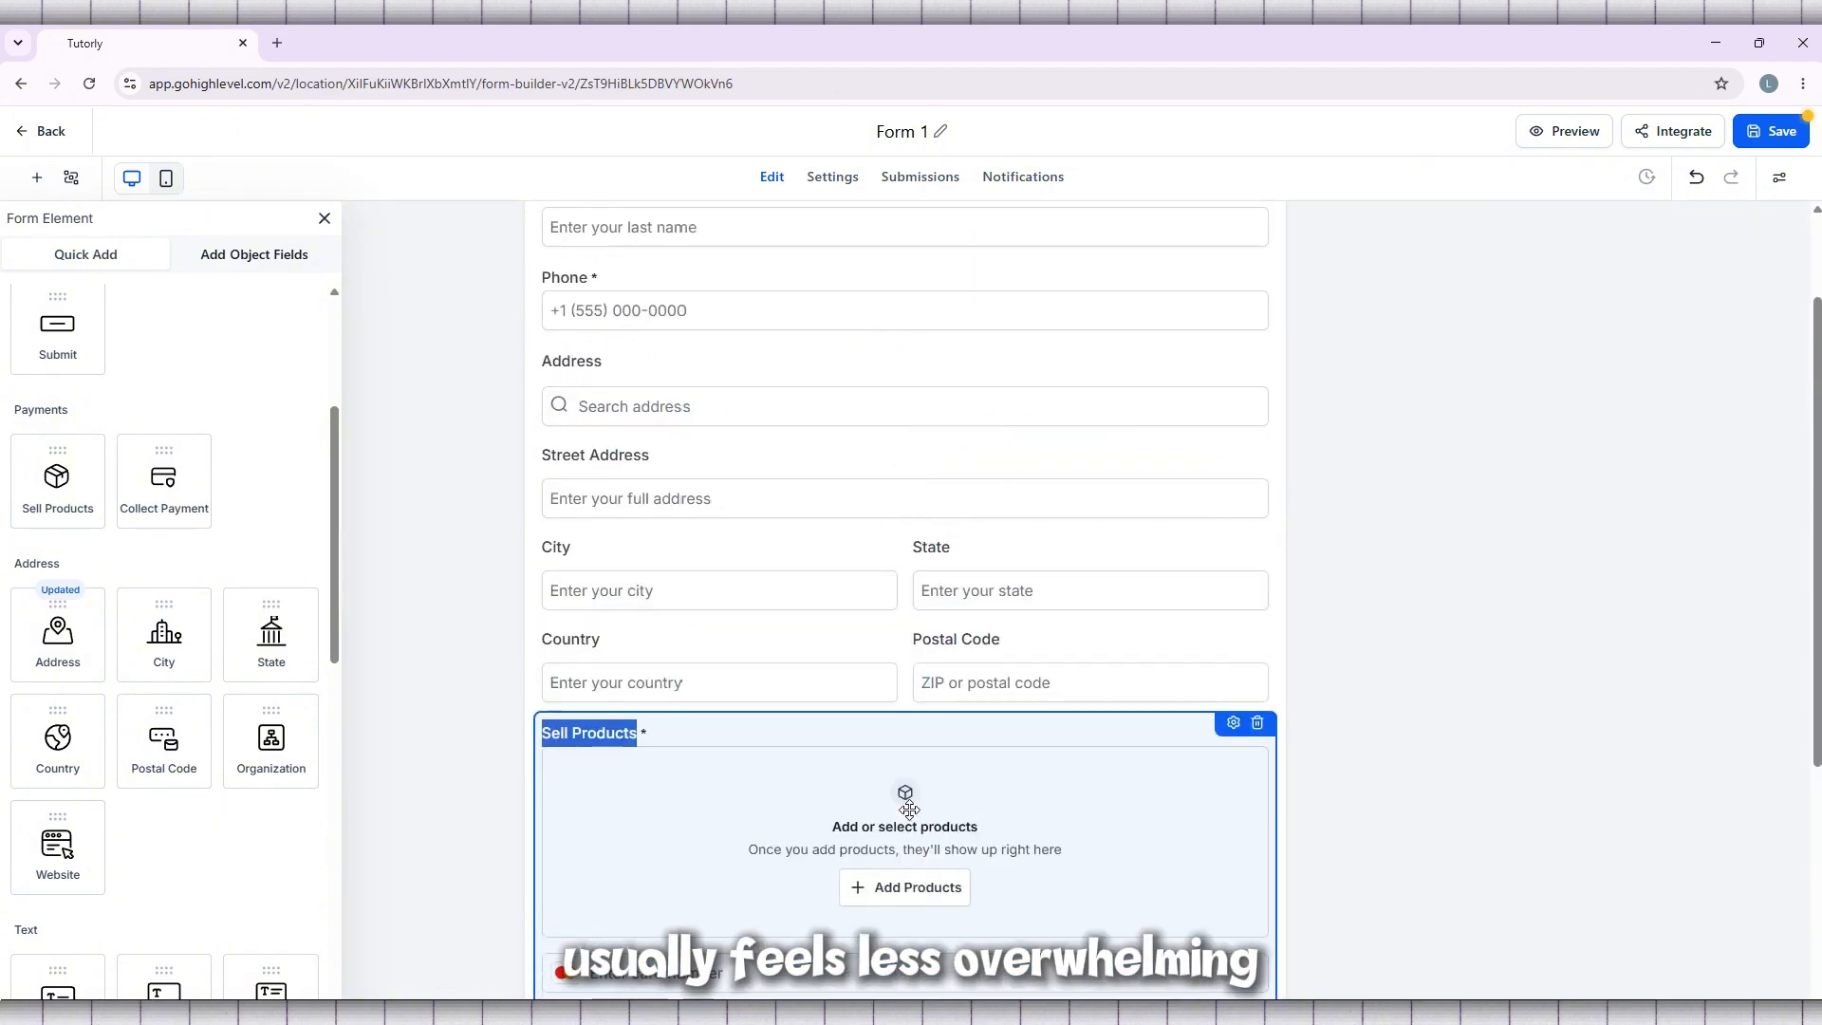
scroll(911, 814, down, 3)
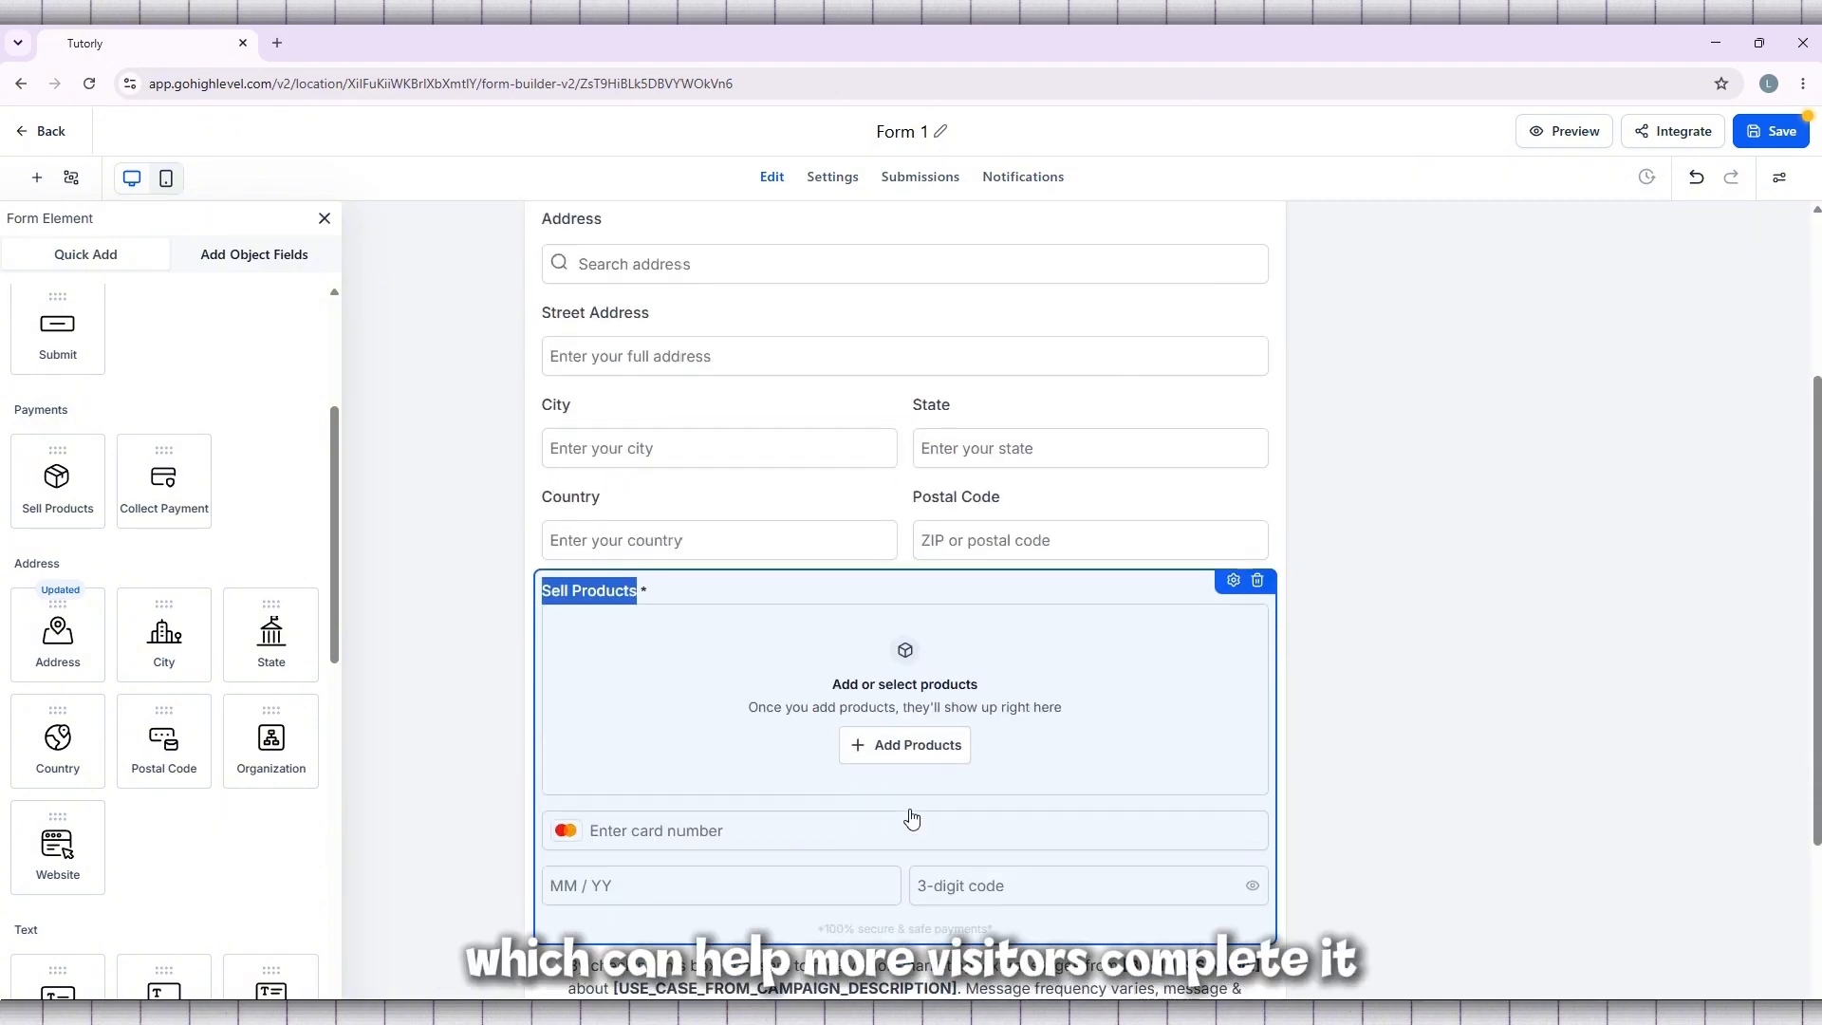
scroll(1208, 476, down, 3)
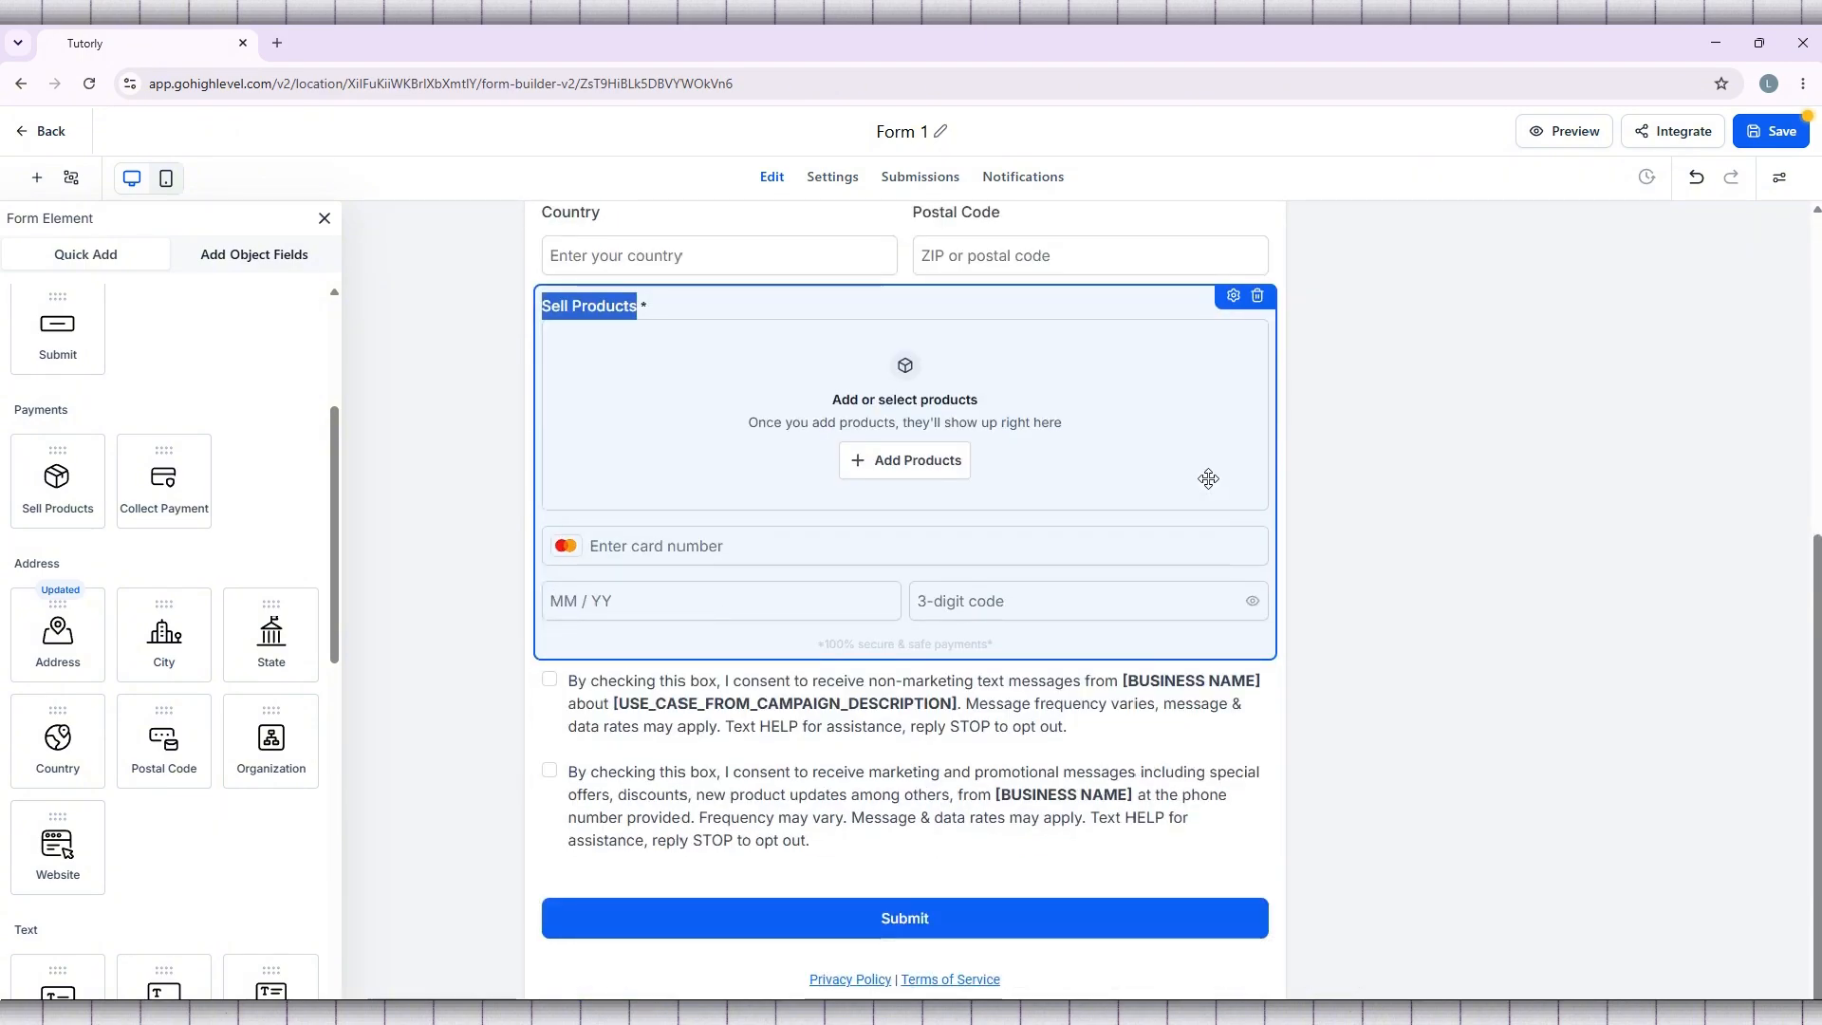
click(1393, 596)
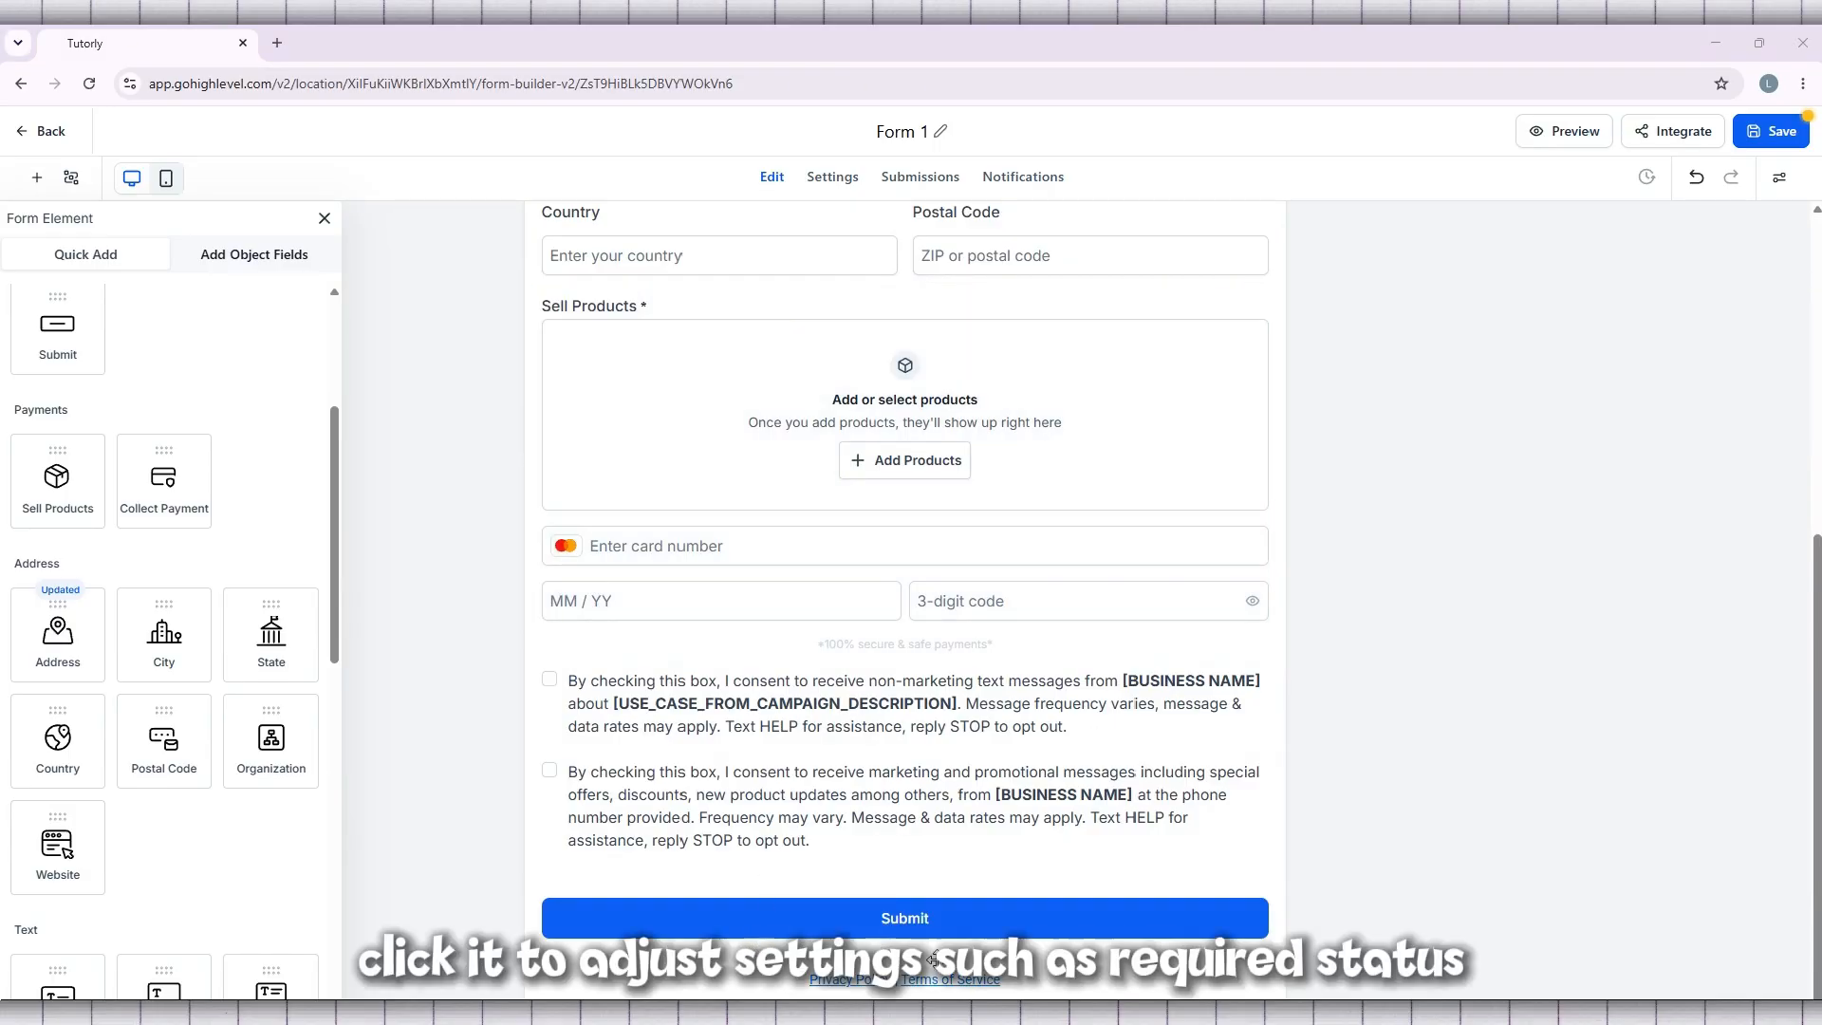
Open the Address block's settings, examine its address fields and auto-complete options, and close them
scroll(750, 593, up, 5)
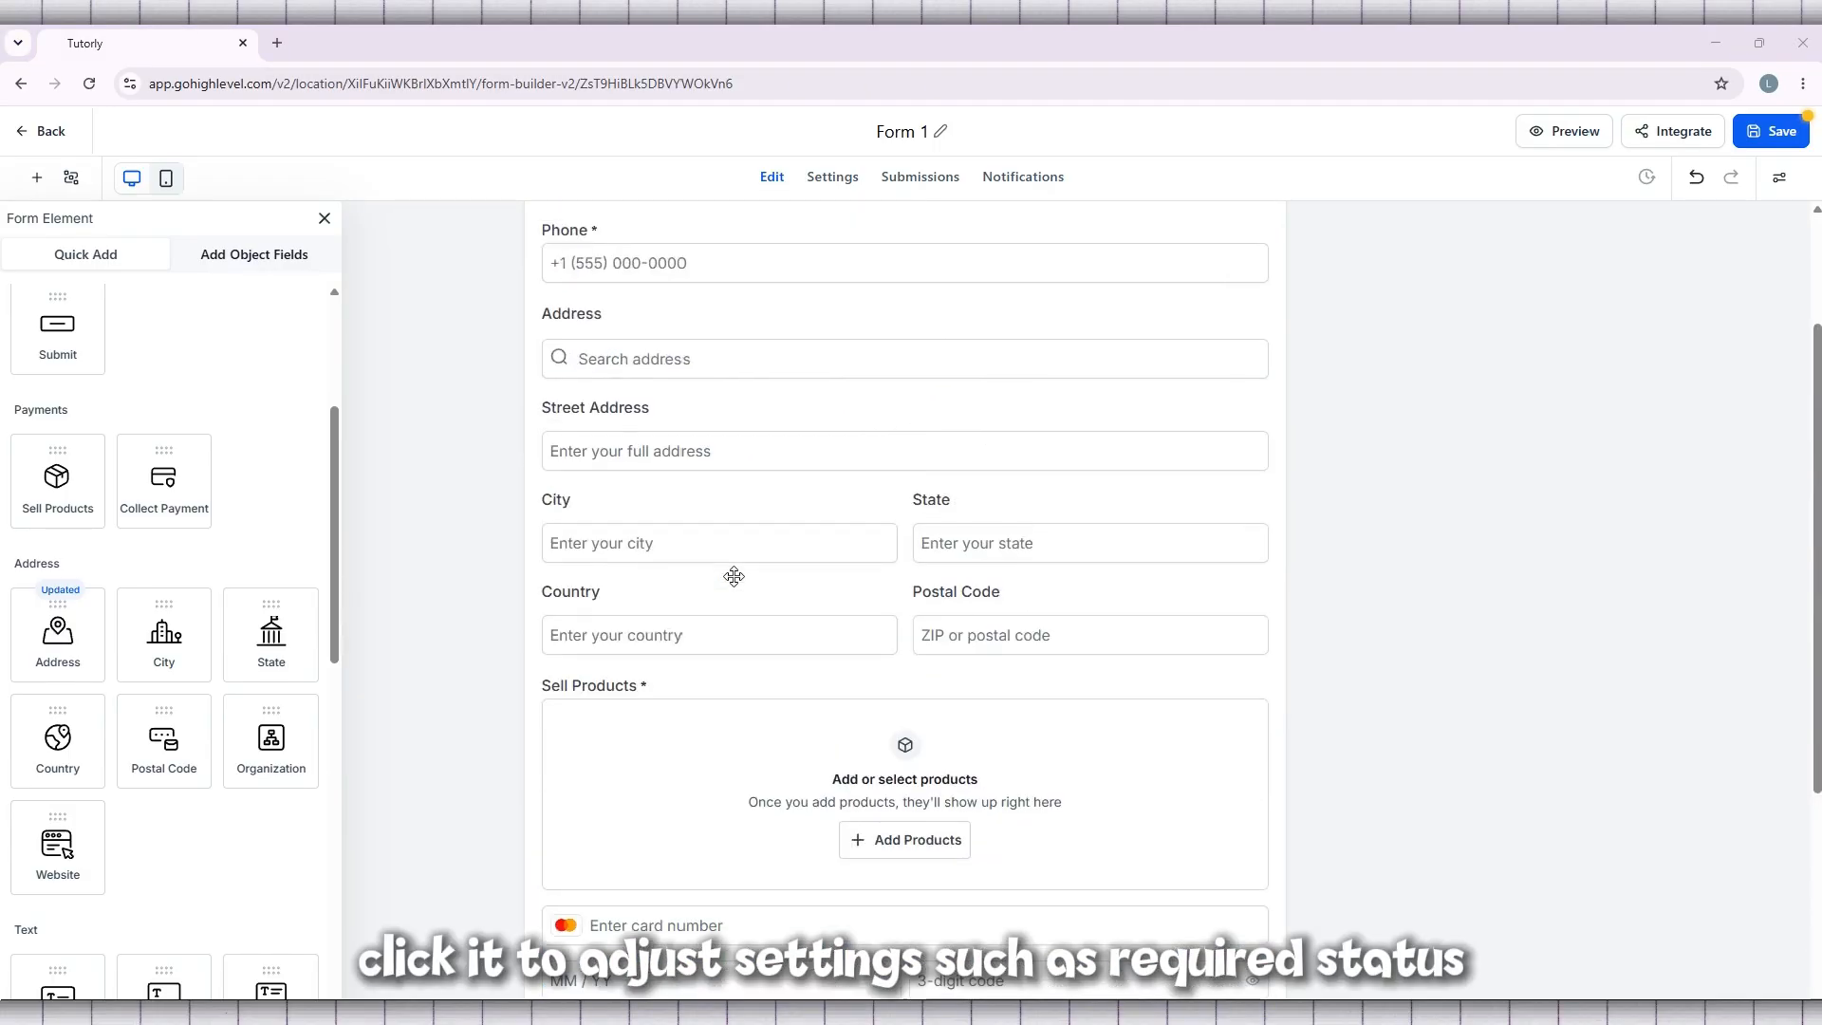
click(977, 589)
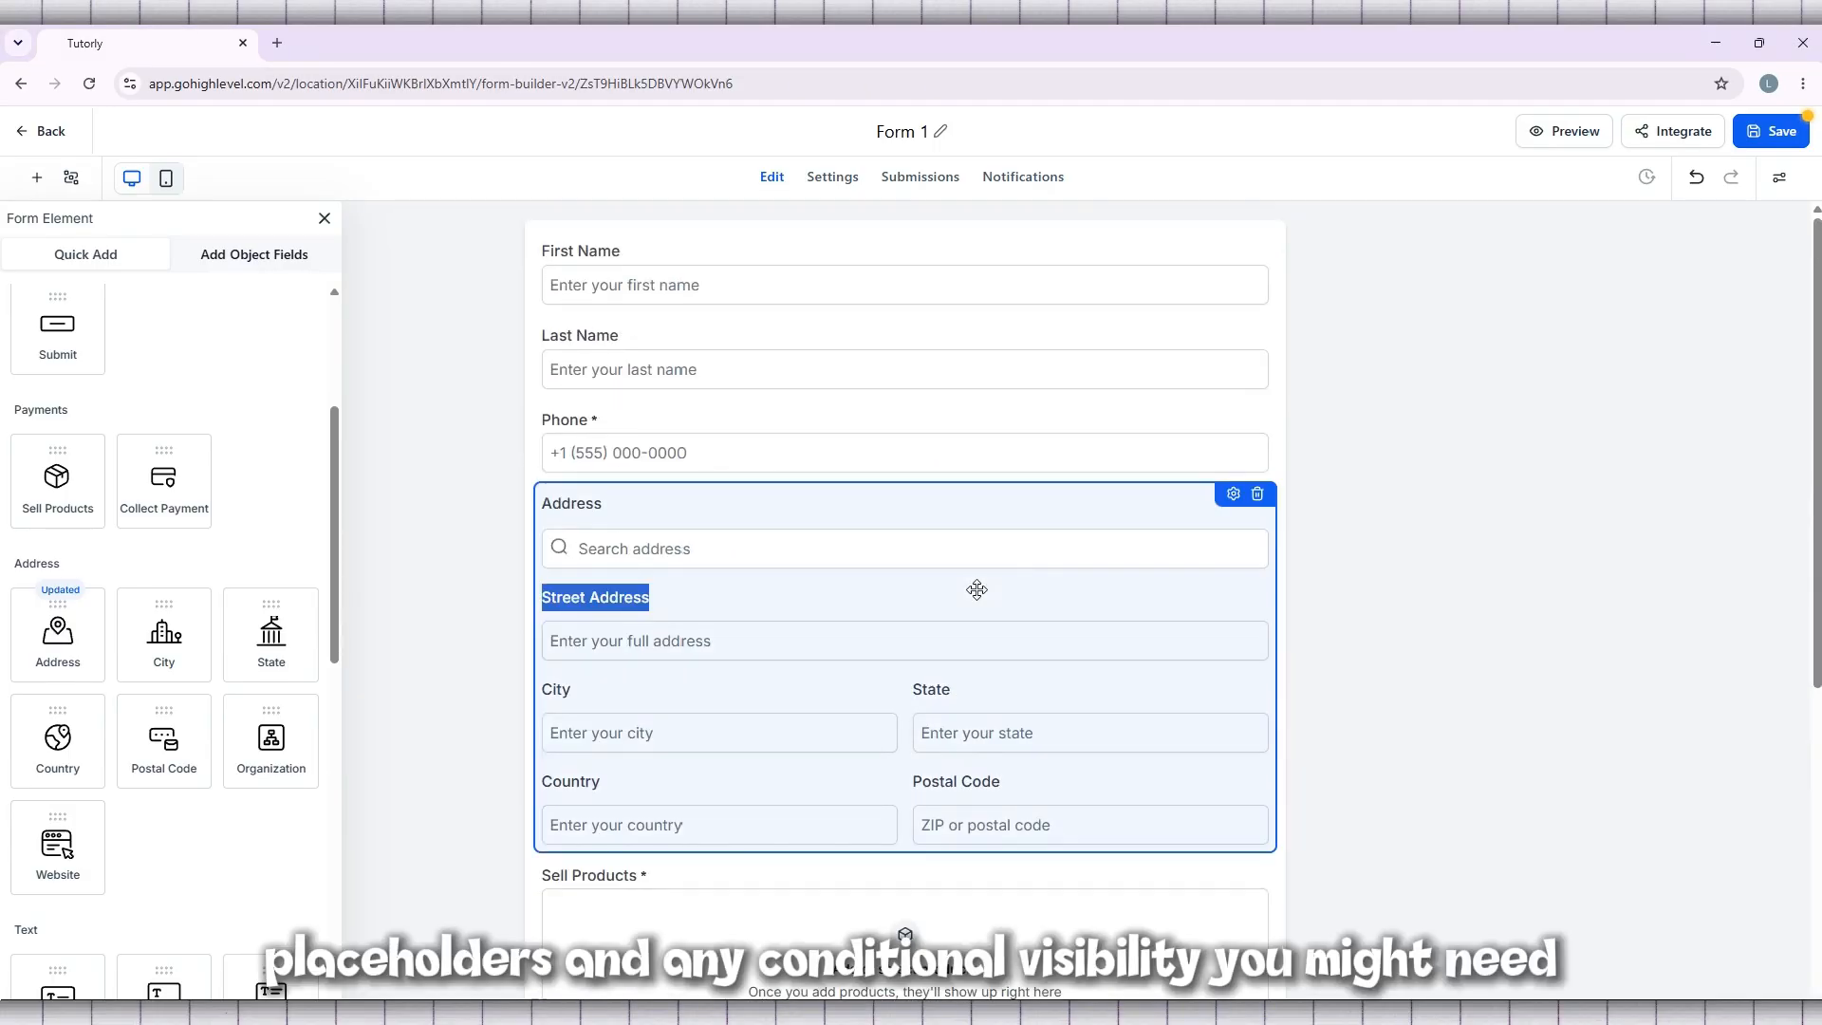
click(1233, 495)
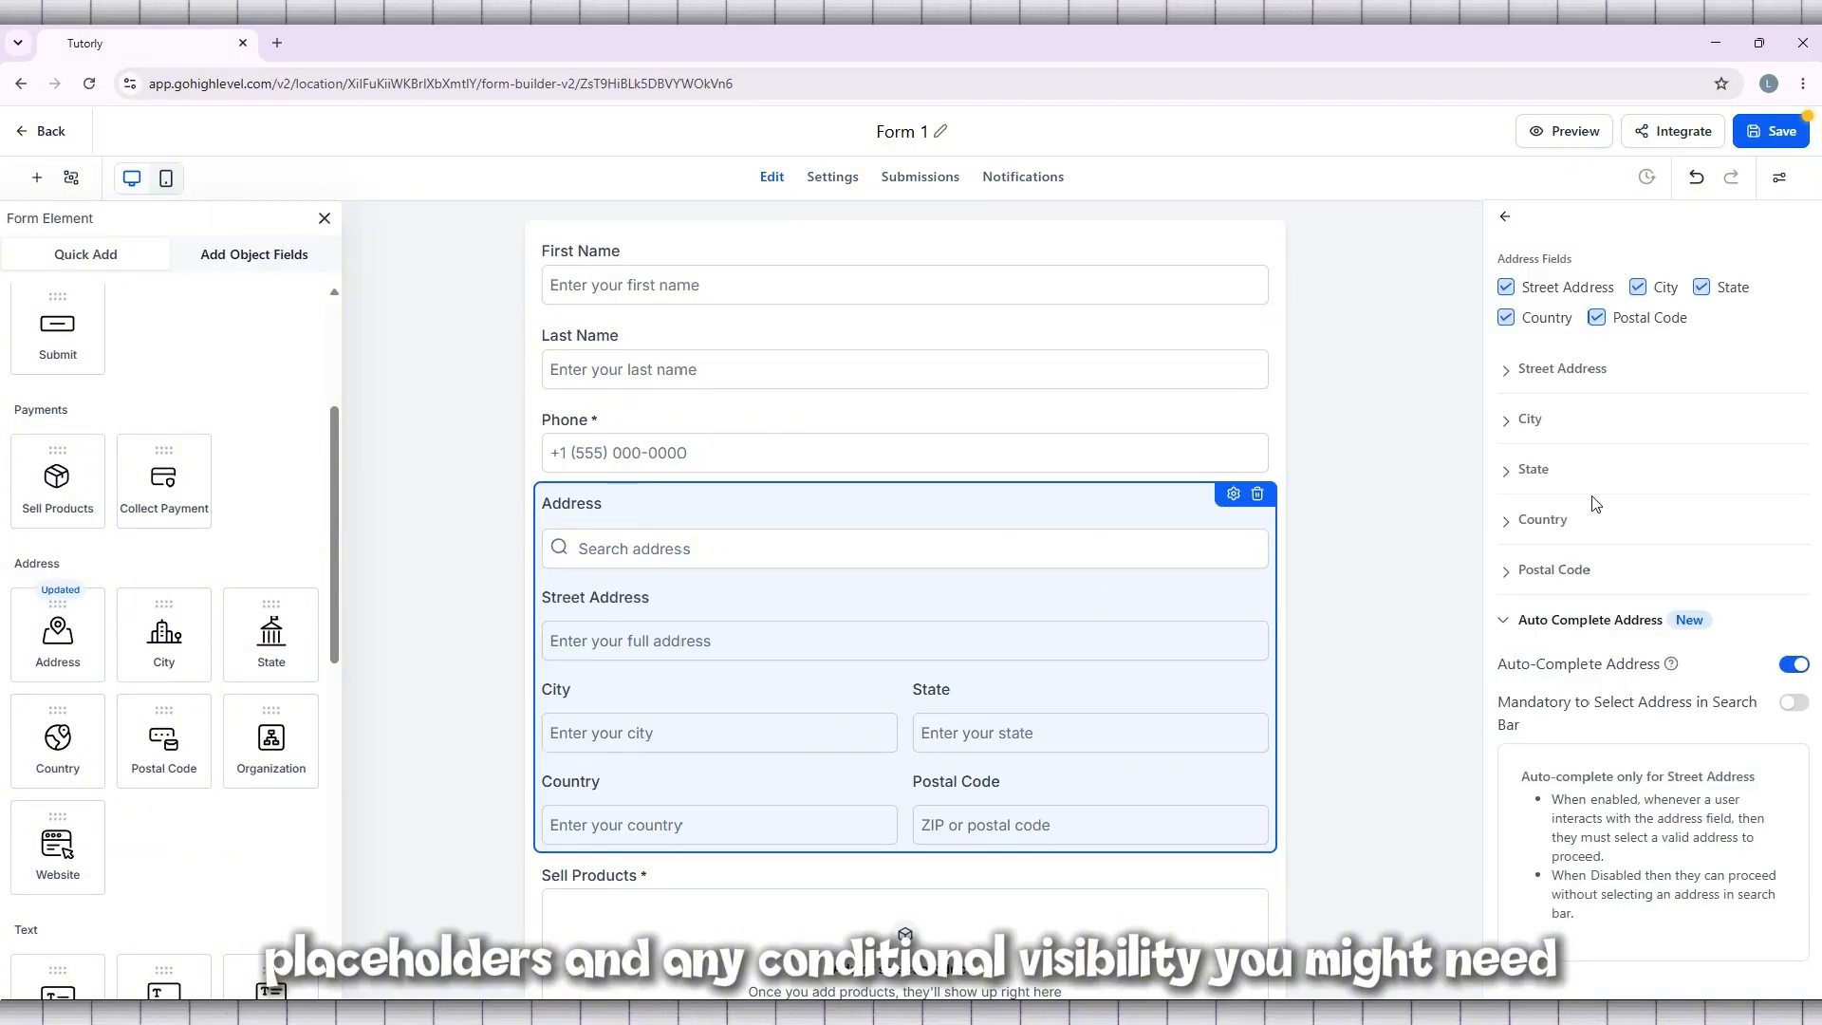
scroll(1595, 503, down, 1)
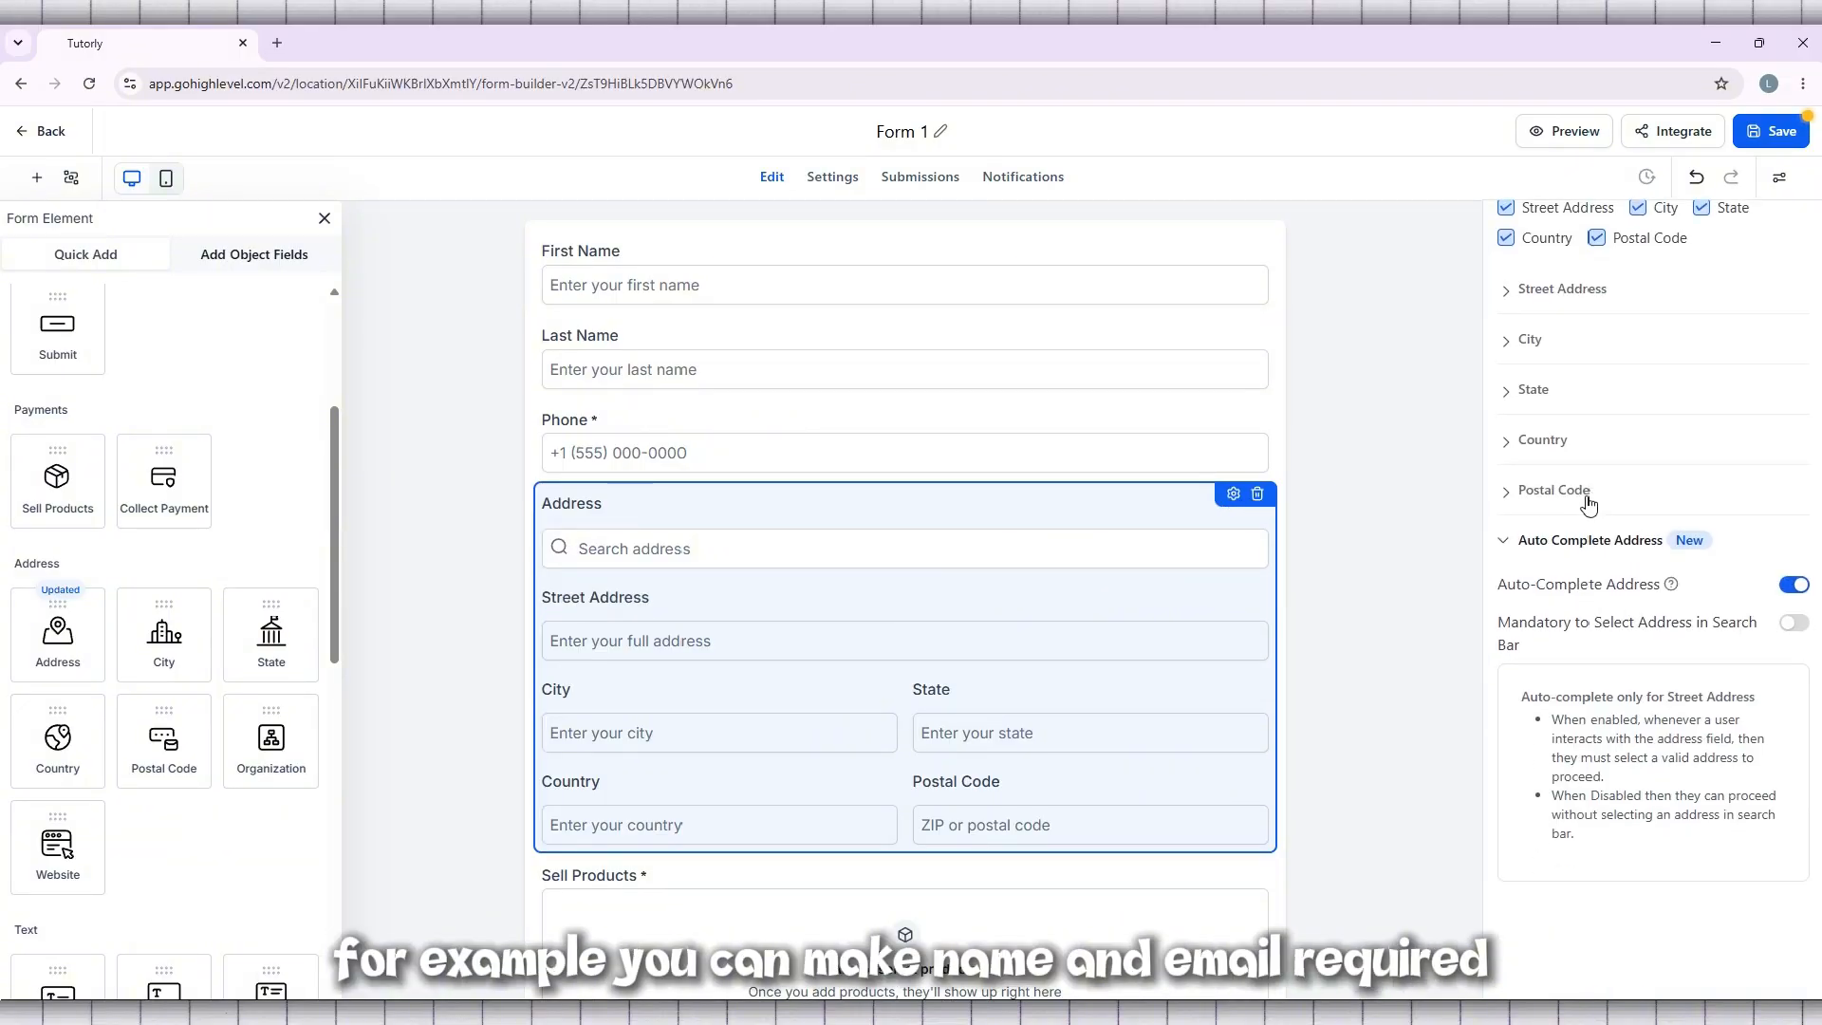
click(1322, 560)
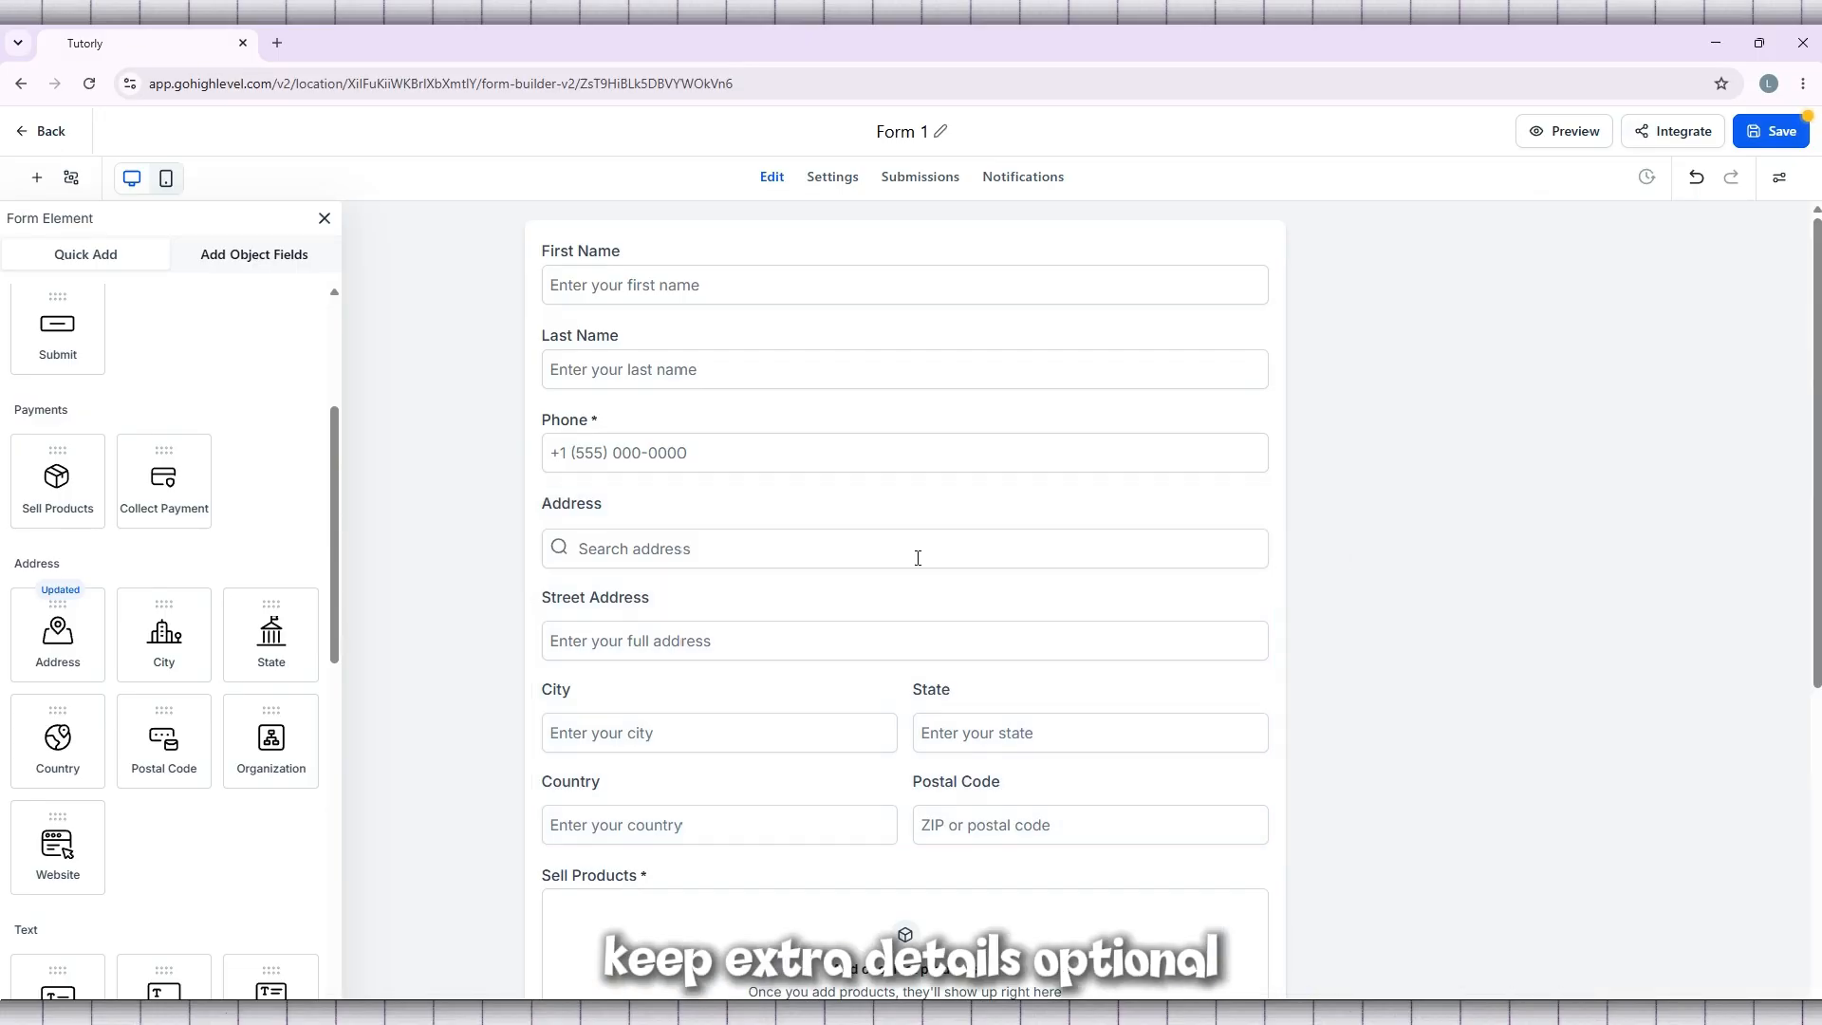
Add a Rating element between the Address block and the Sell Products element
scroll(180, 560, down, 2)
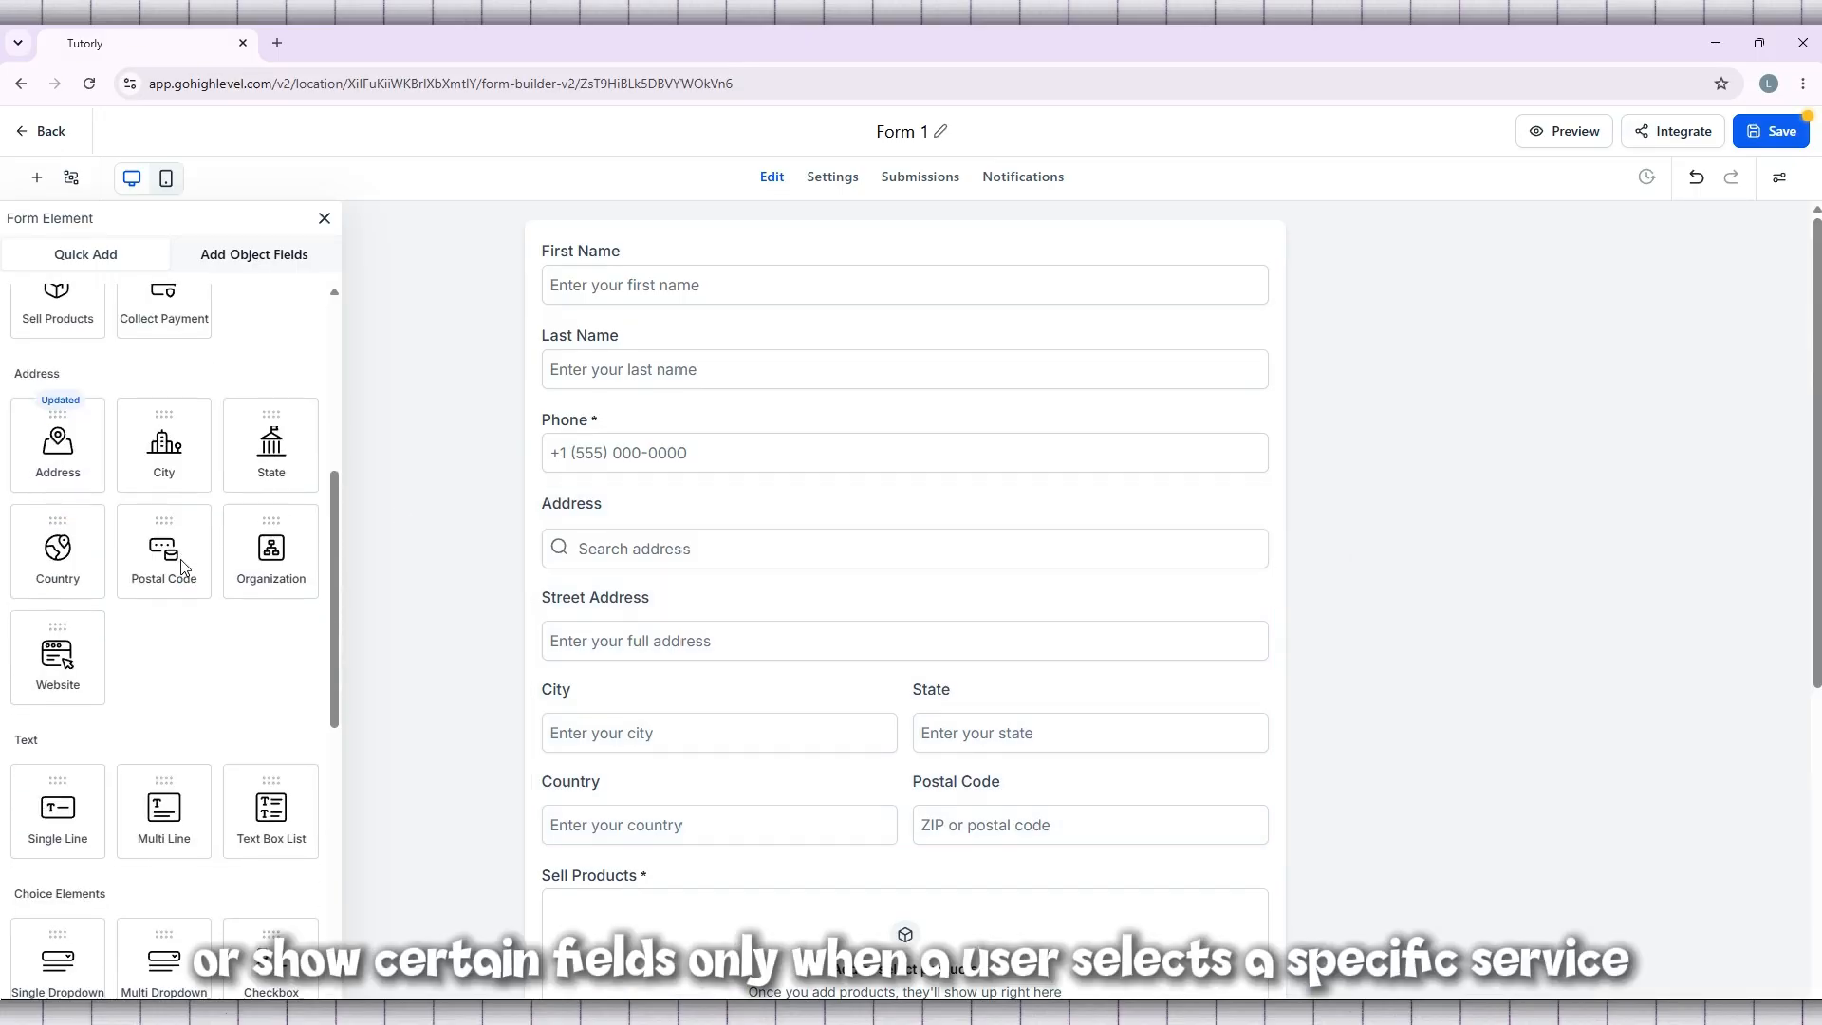
scroll(181, 560, down, 1)
scroll(180, 560, down, 3)
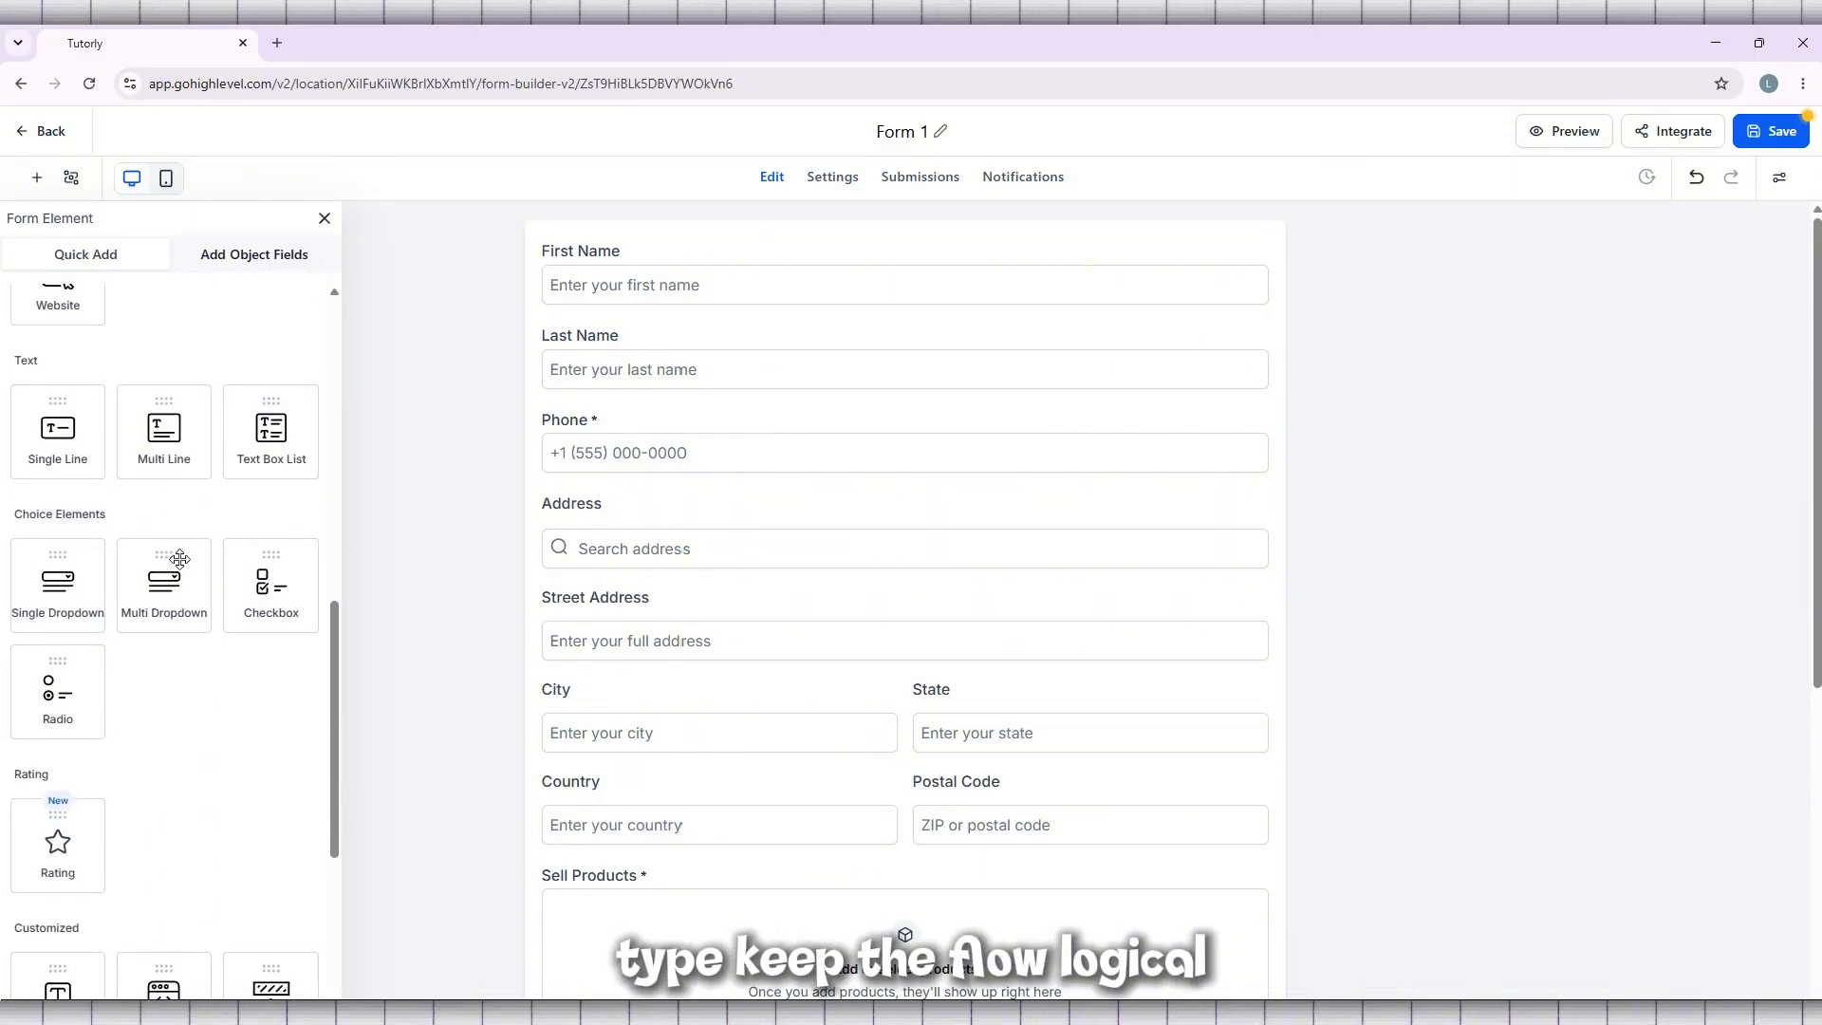
scroll(181, 560, down, 2)
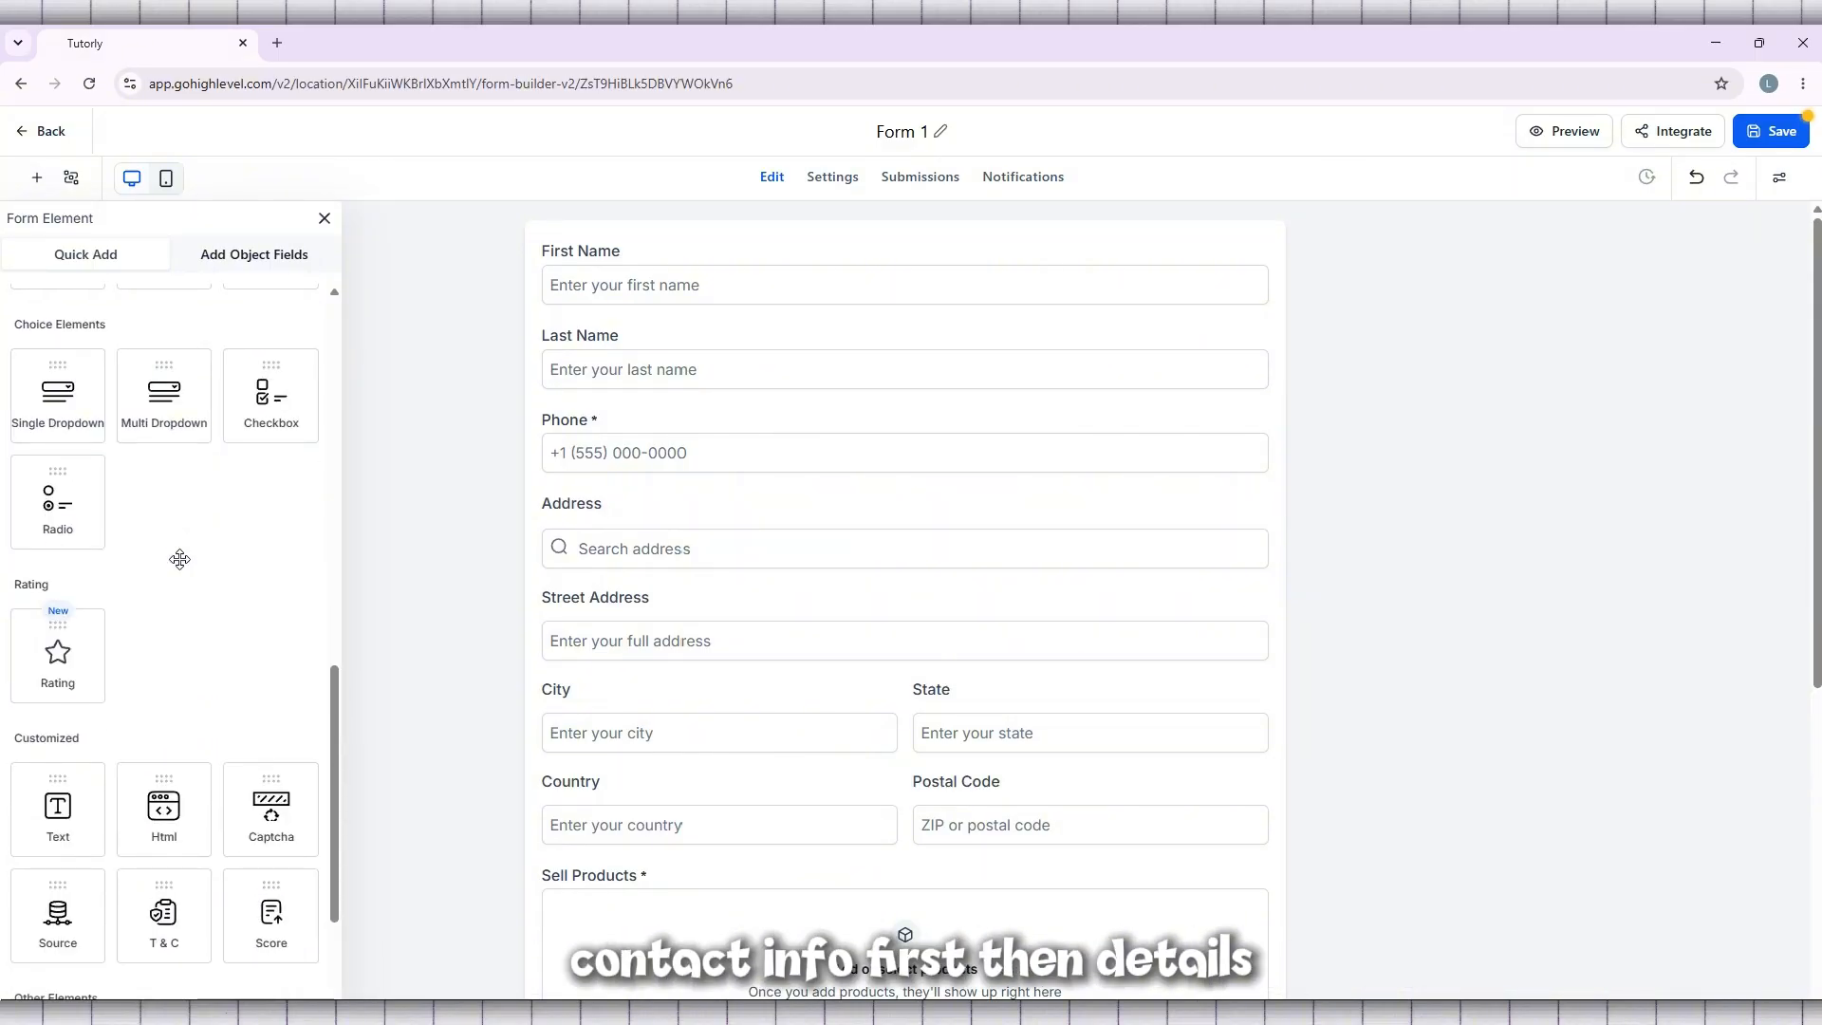
scroll(181, 560, down, 3)
drag(57, 372, 949, 882)
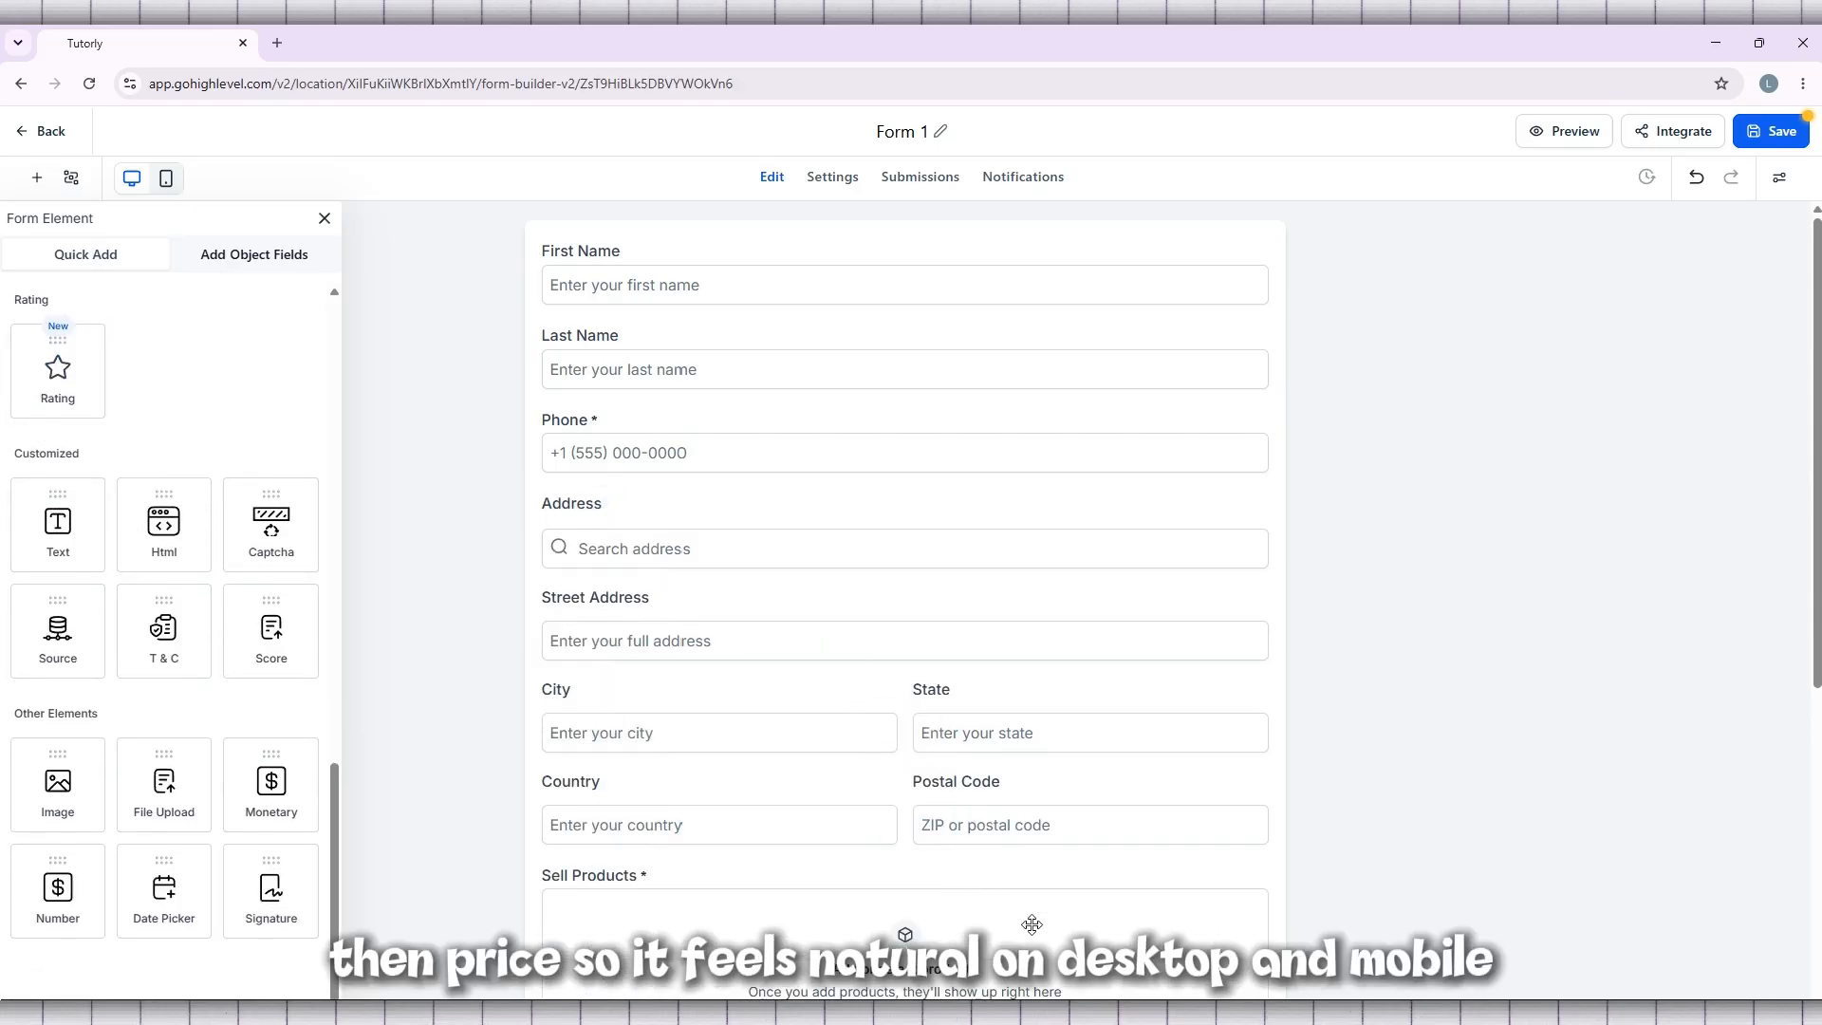
scroll(825, 623, down, 5)
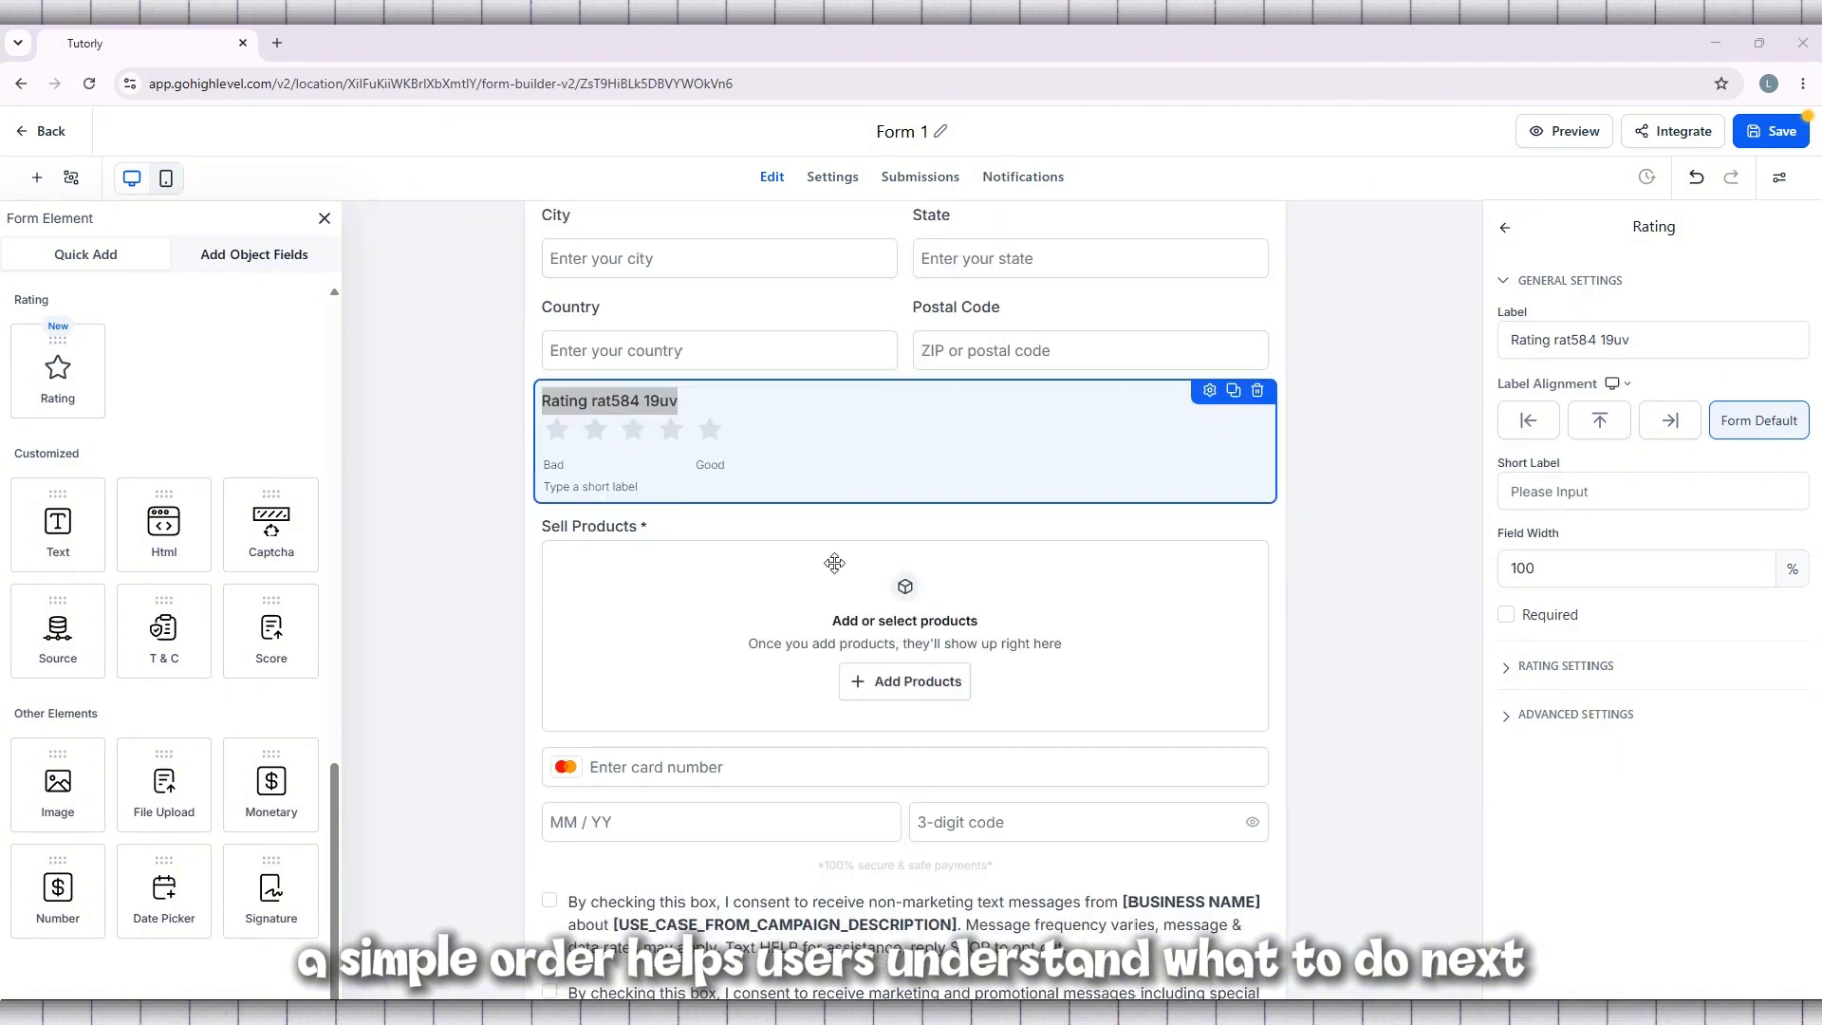
Move the Rating element below the Sell Products element and delete it
drag(838, 440, 844, 816)
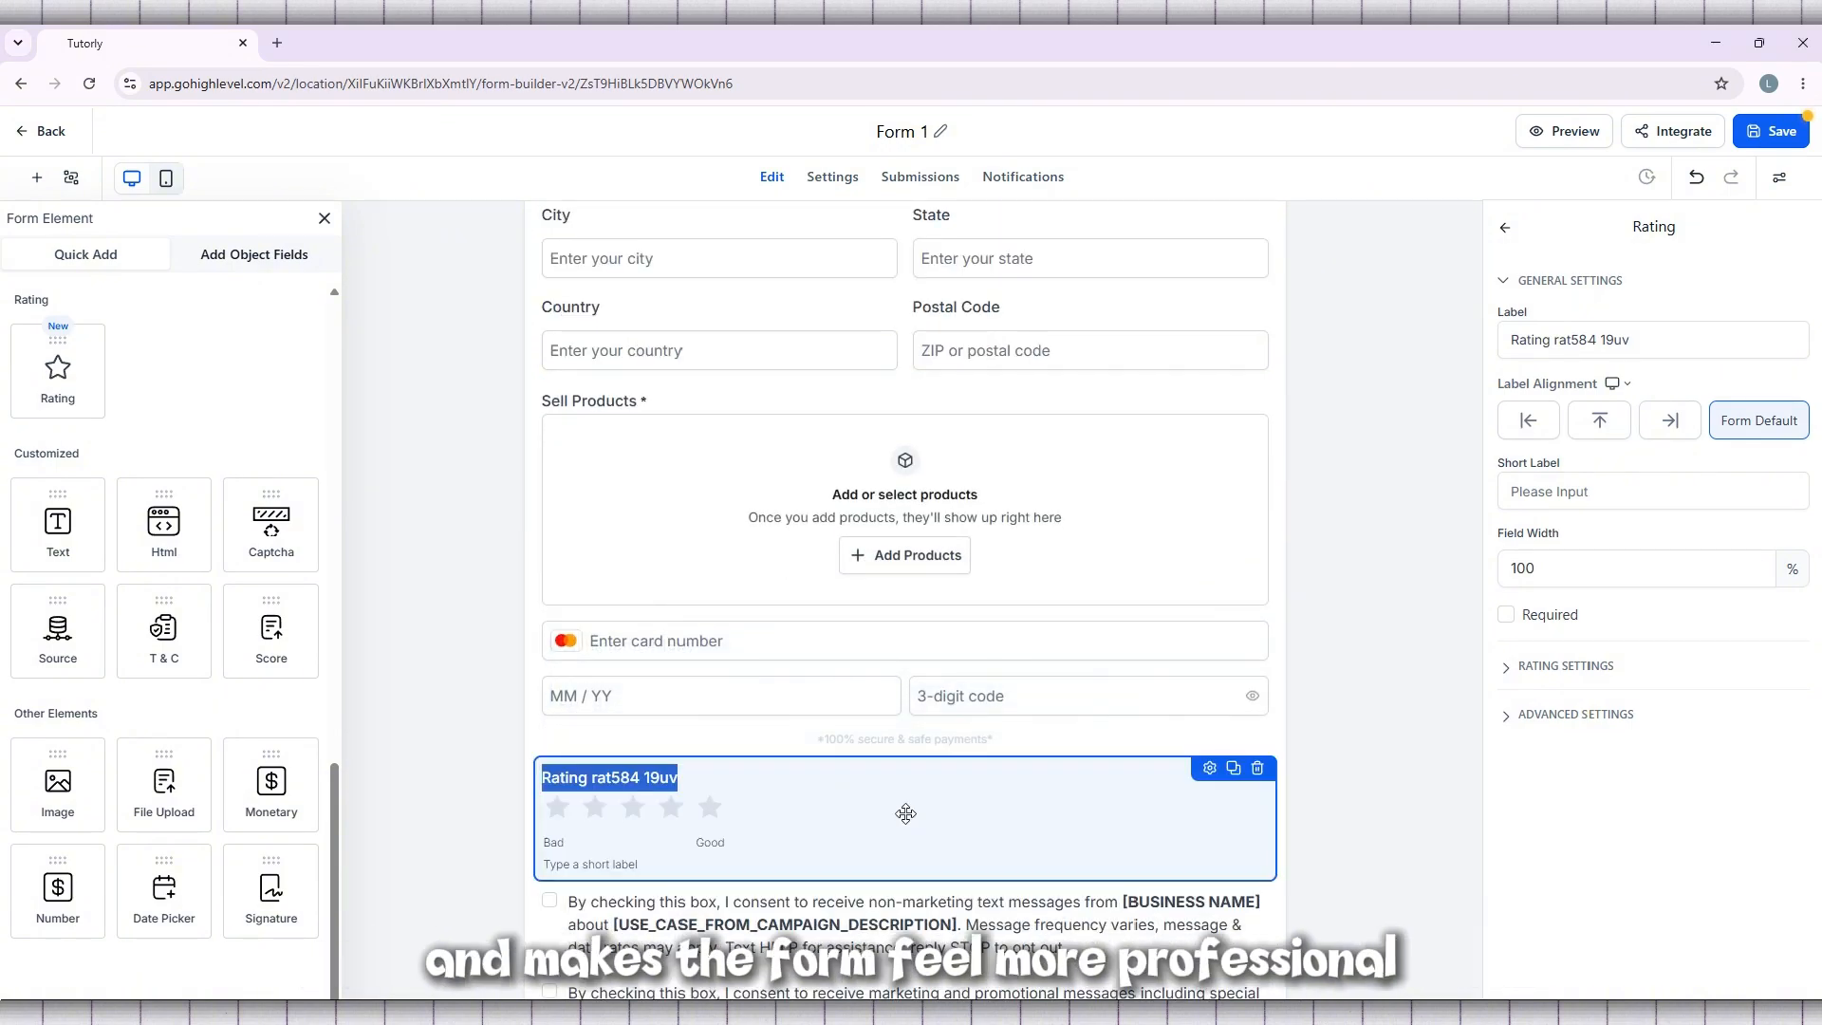
click(983, 808)
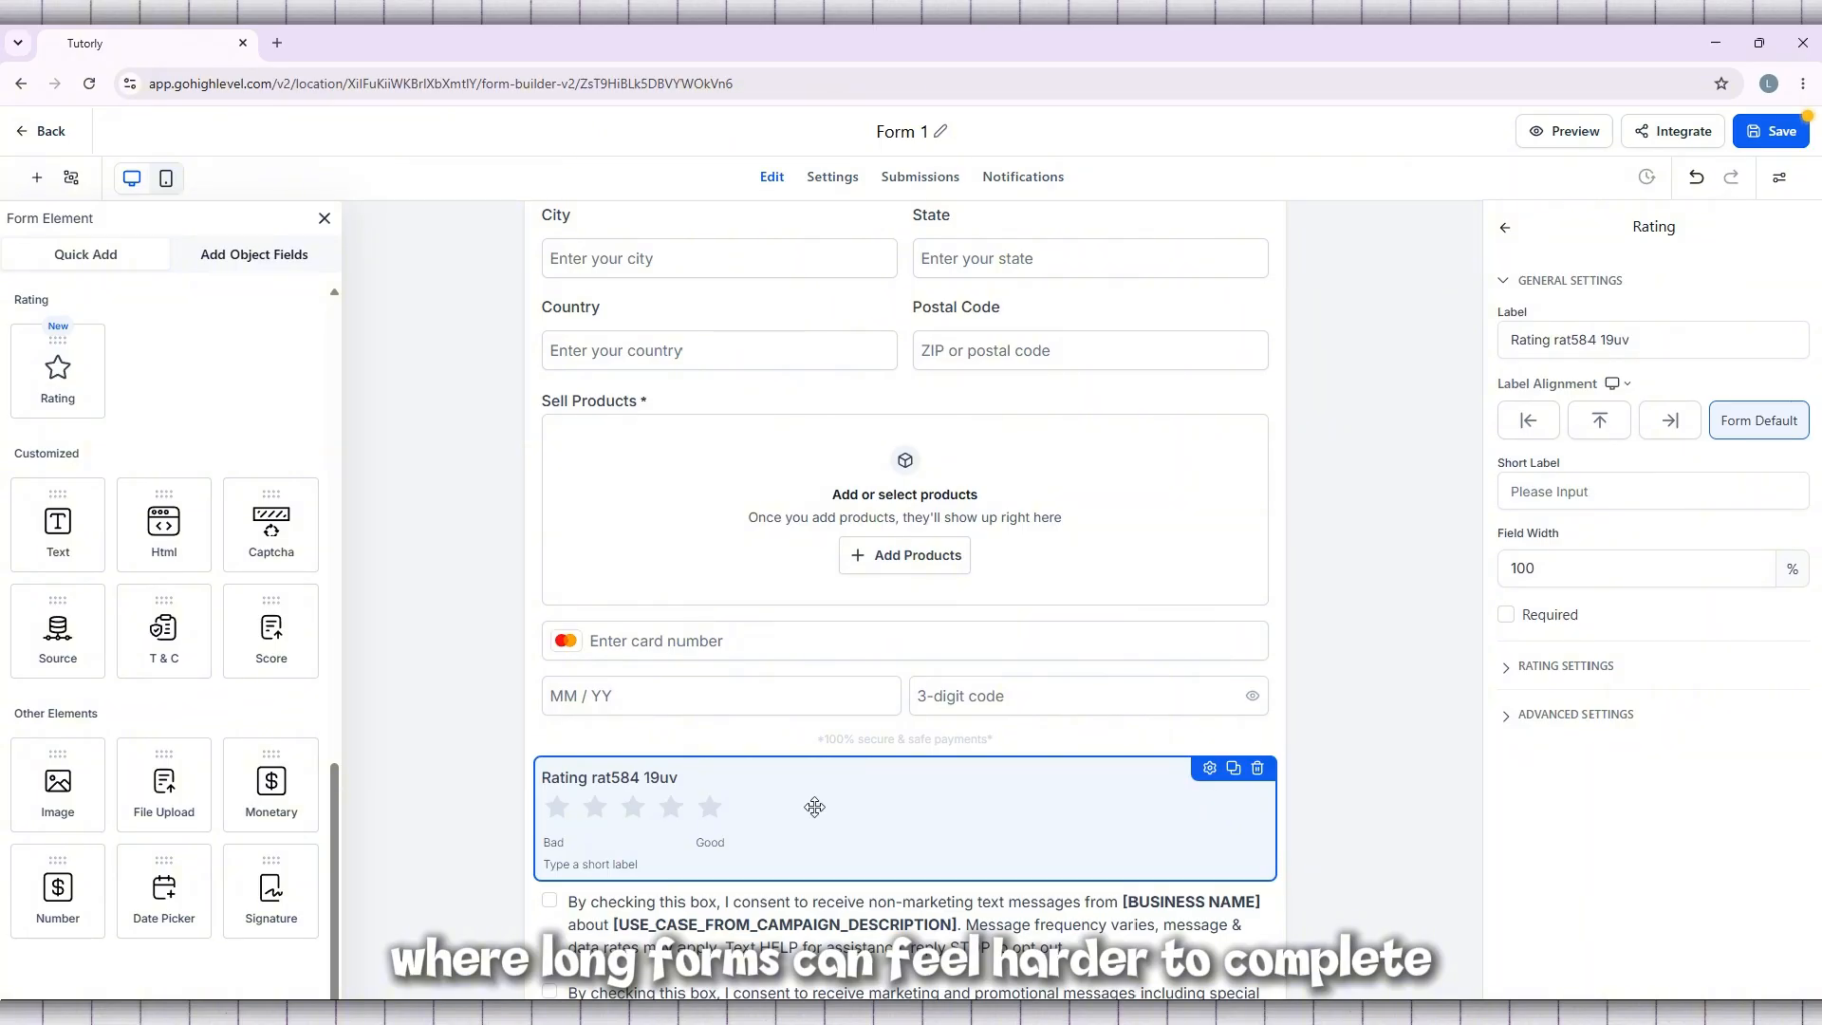
click(1258, 768)
Save the form
scroll(854, 812, down, 3)
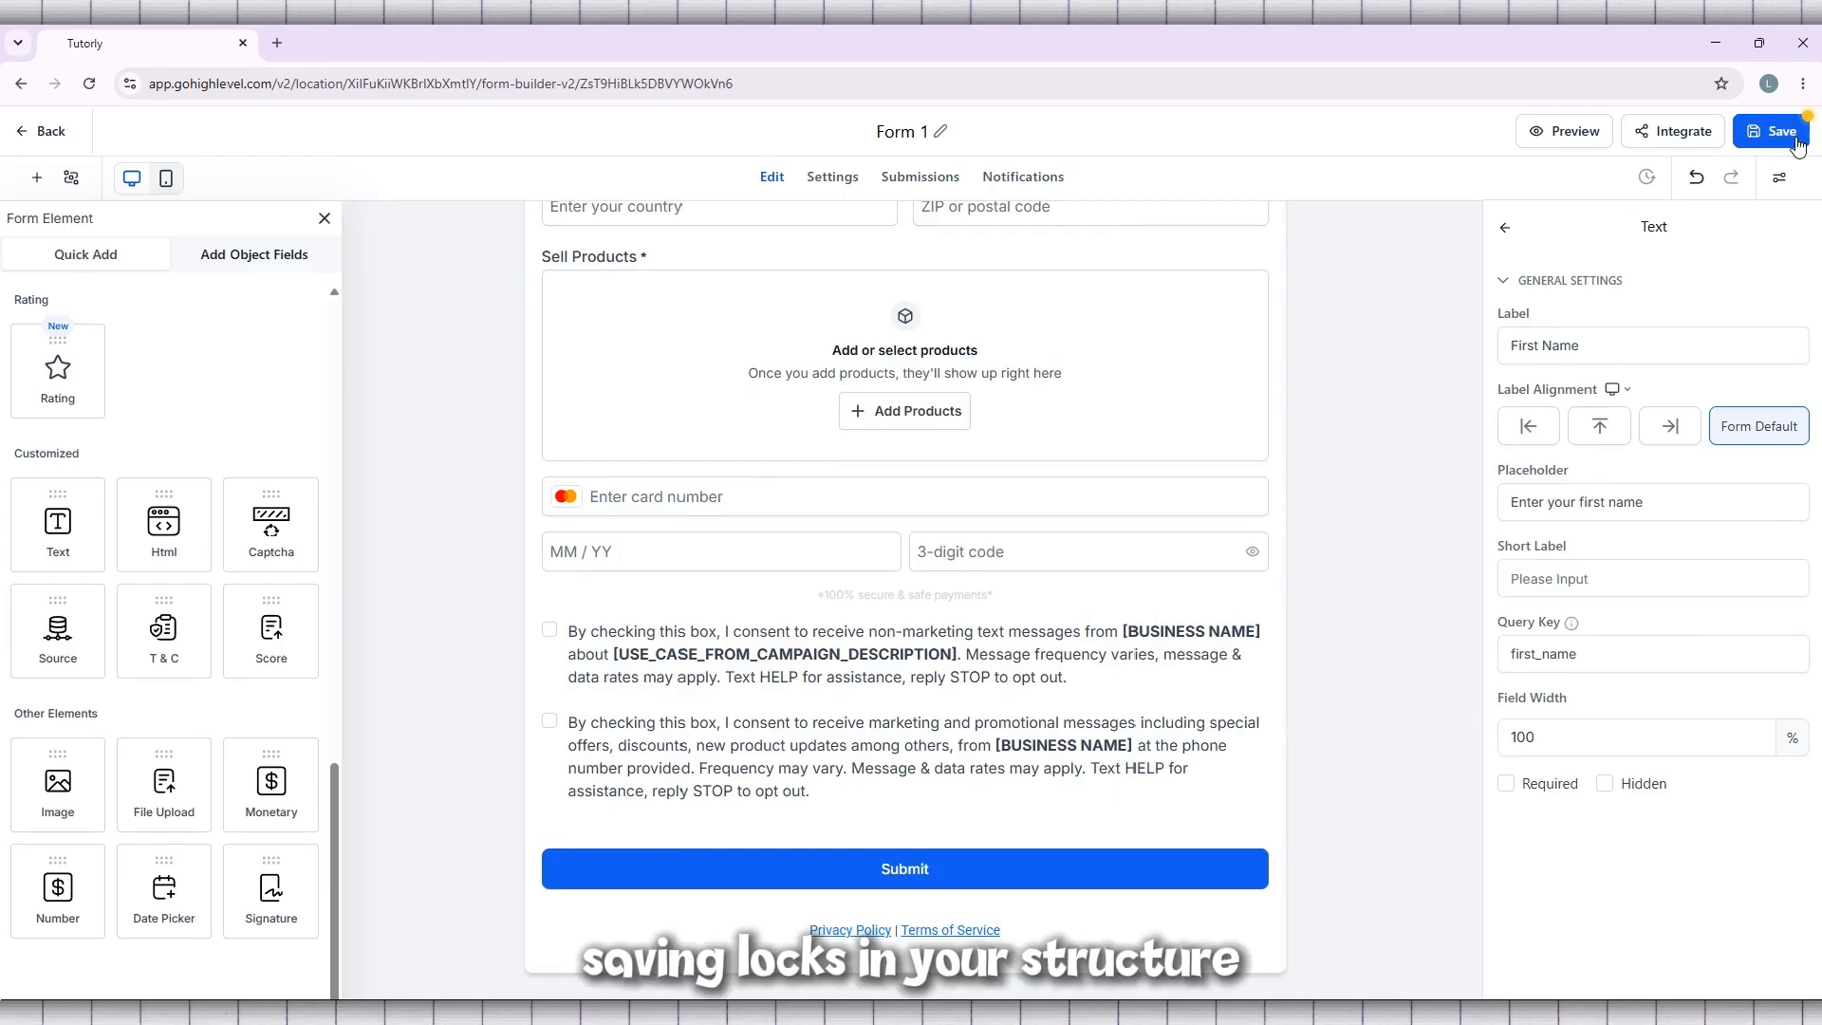
click(1779, 128)
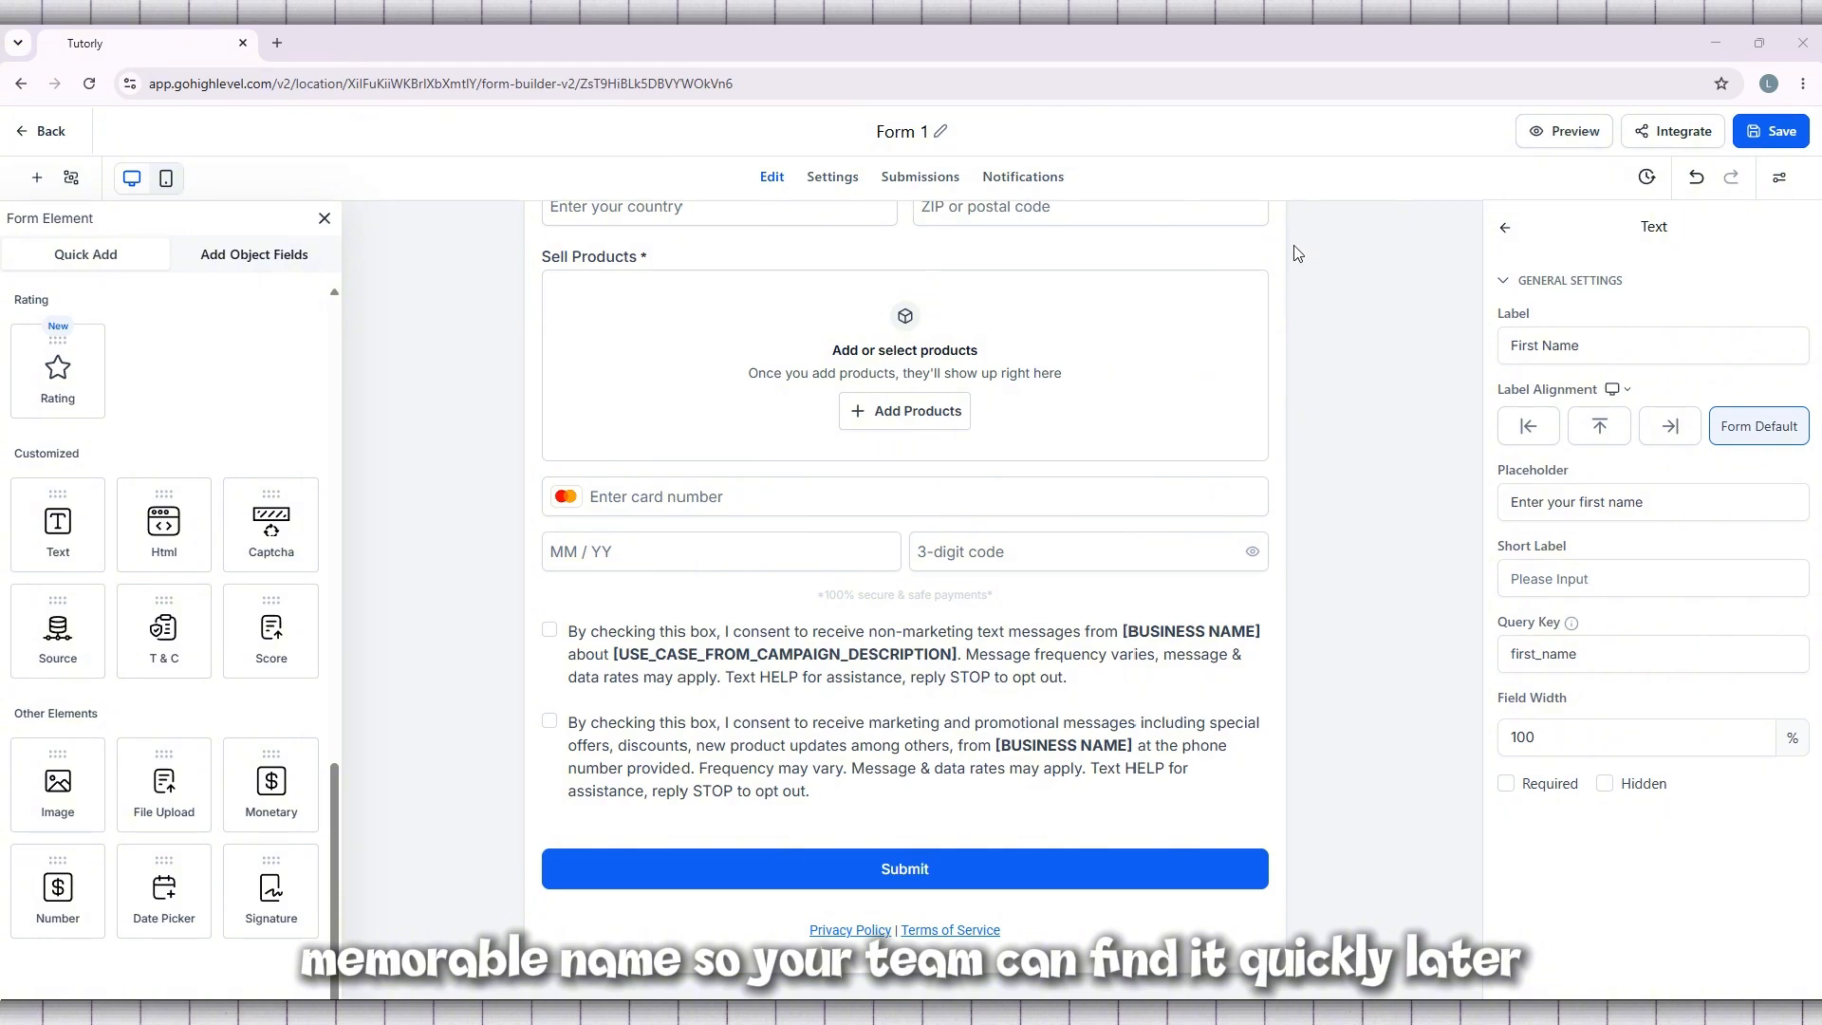
Preview the form in a separate page, check its fields and spacing down to the submit area, and close the preview
scroll(1298, 254, up, 4)
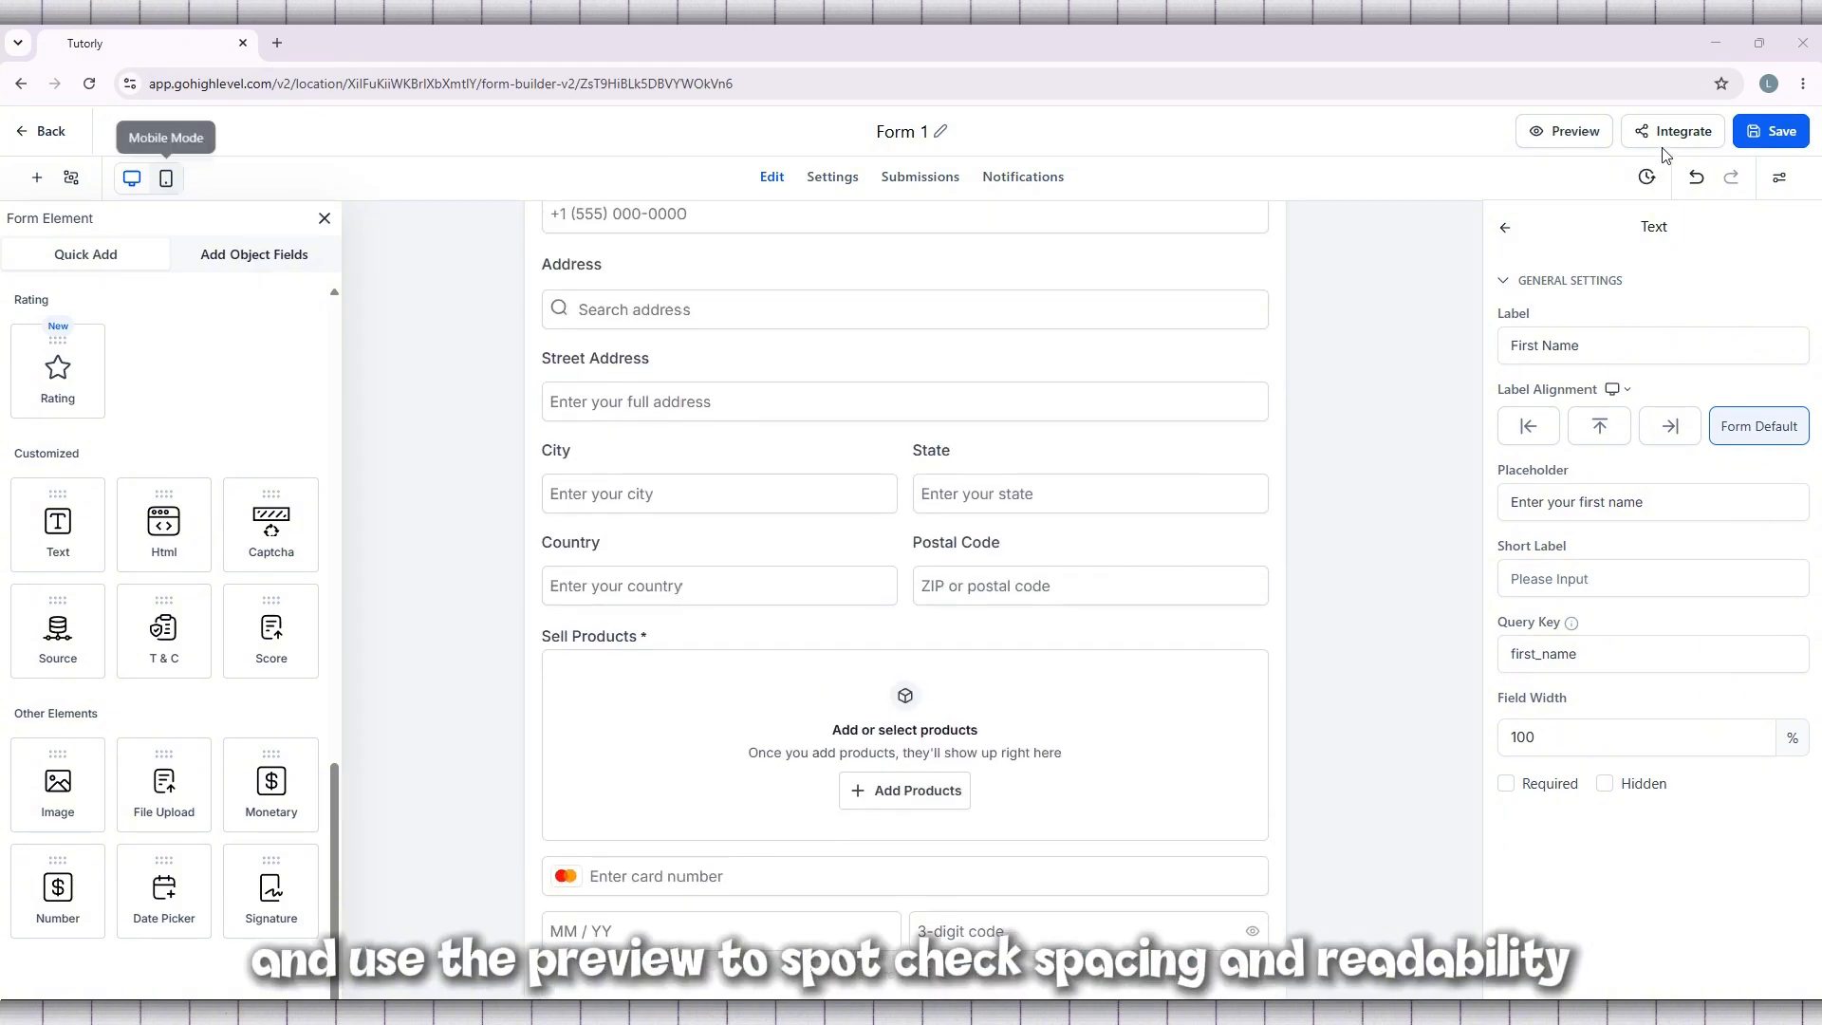
click(1571, 139)
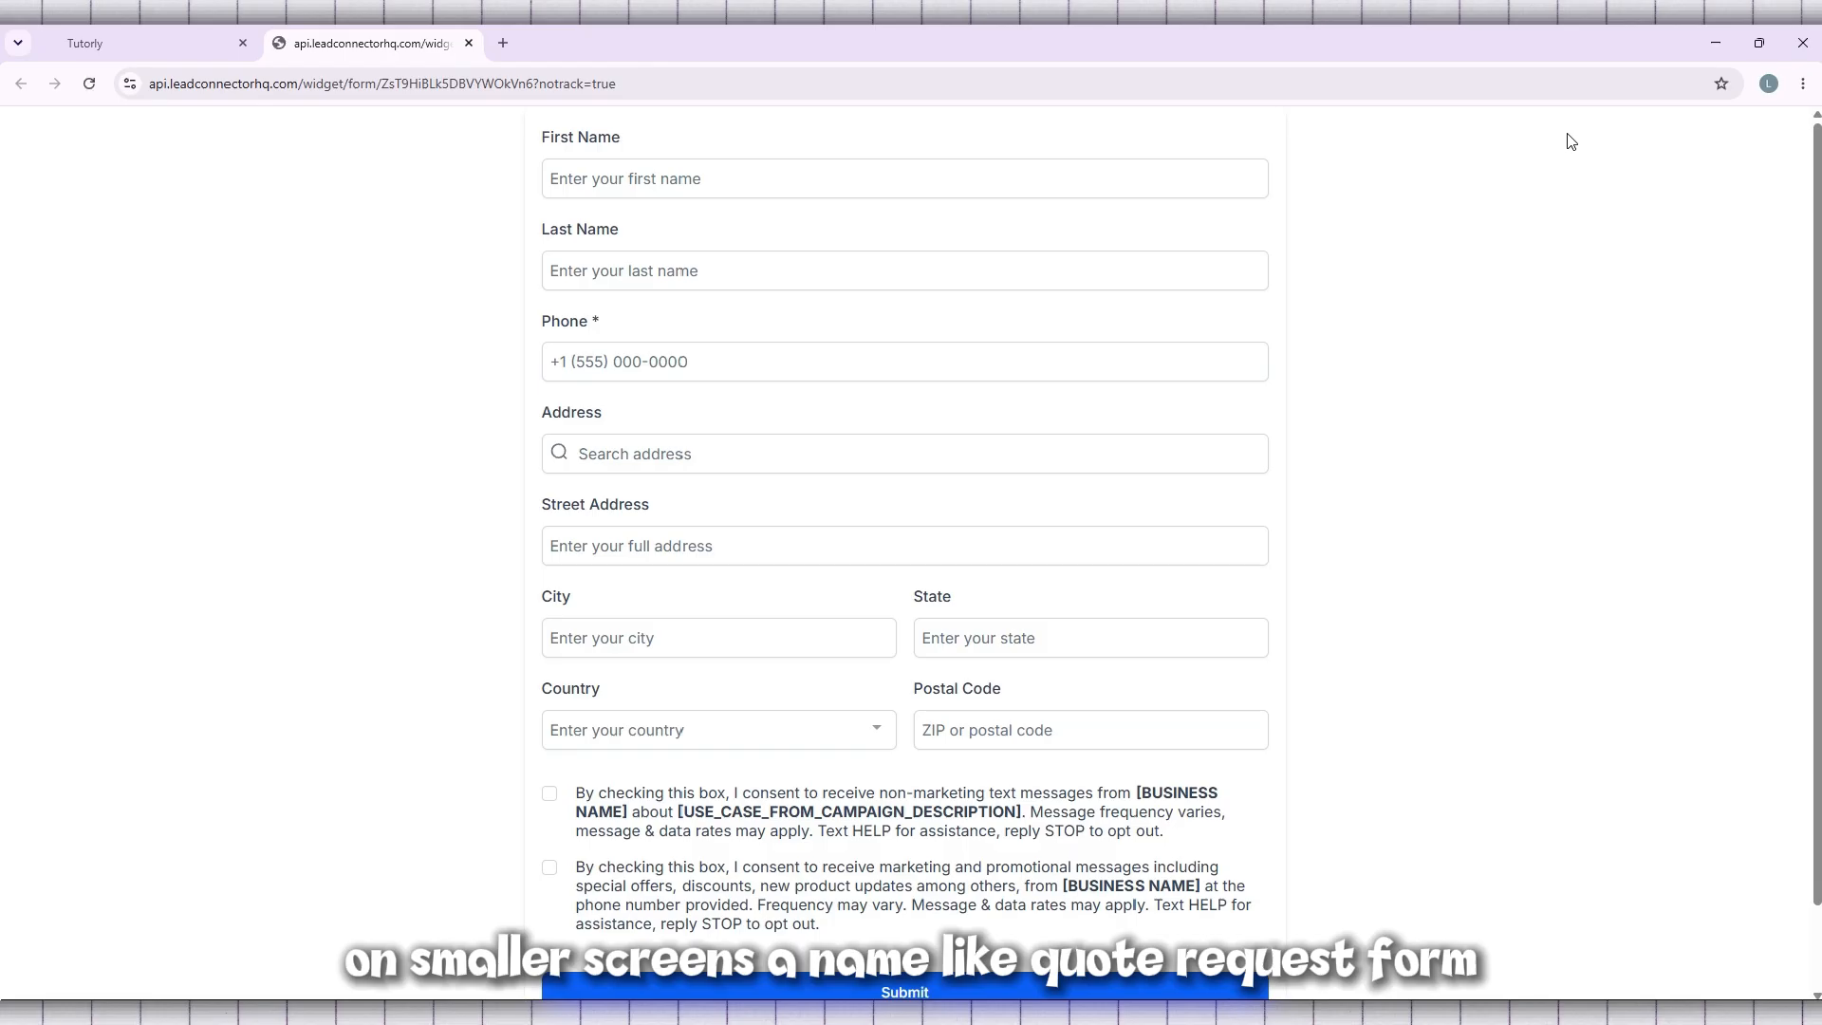
scroll(726, 543, down, 1)
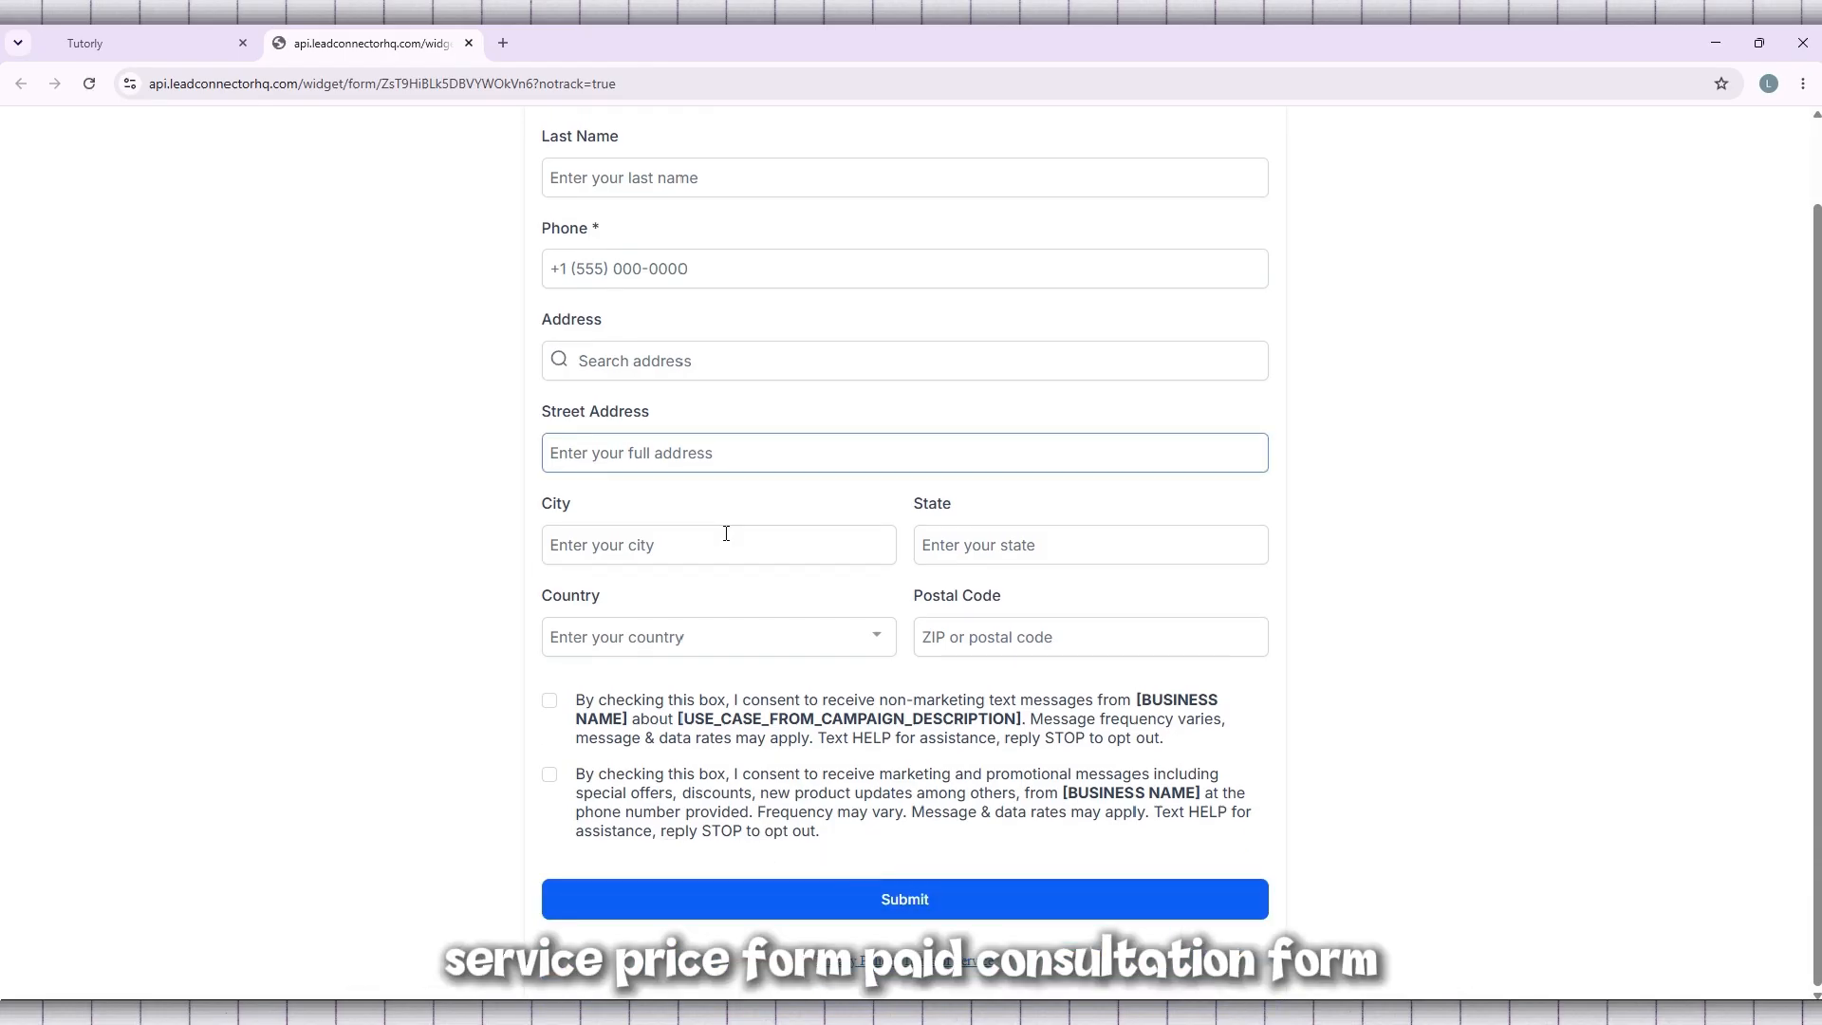
click(724, 537)
scroll(726, 526, up, 1)
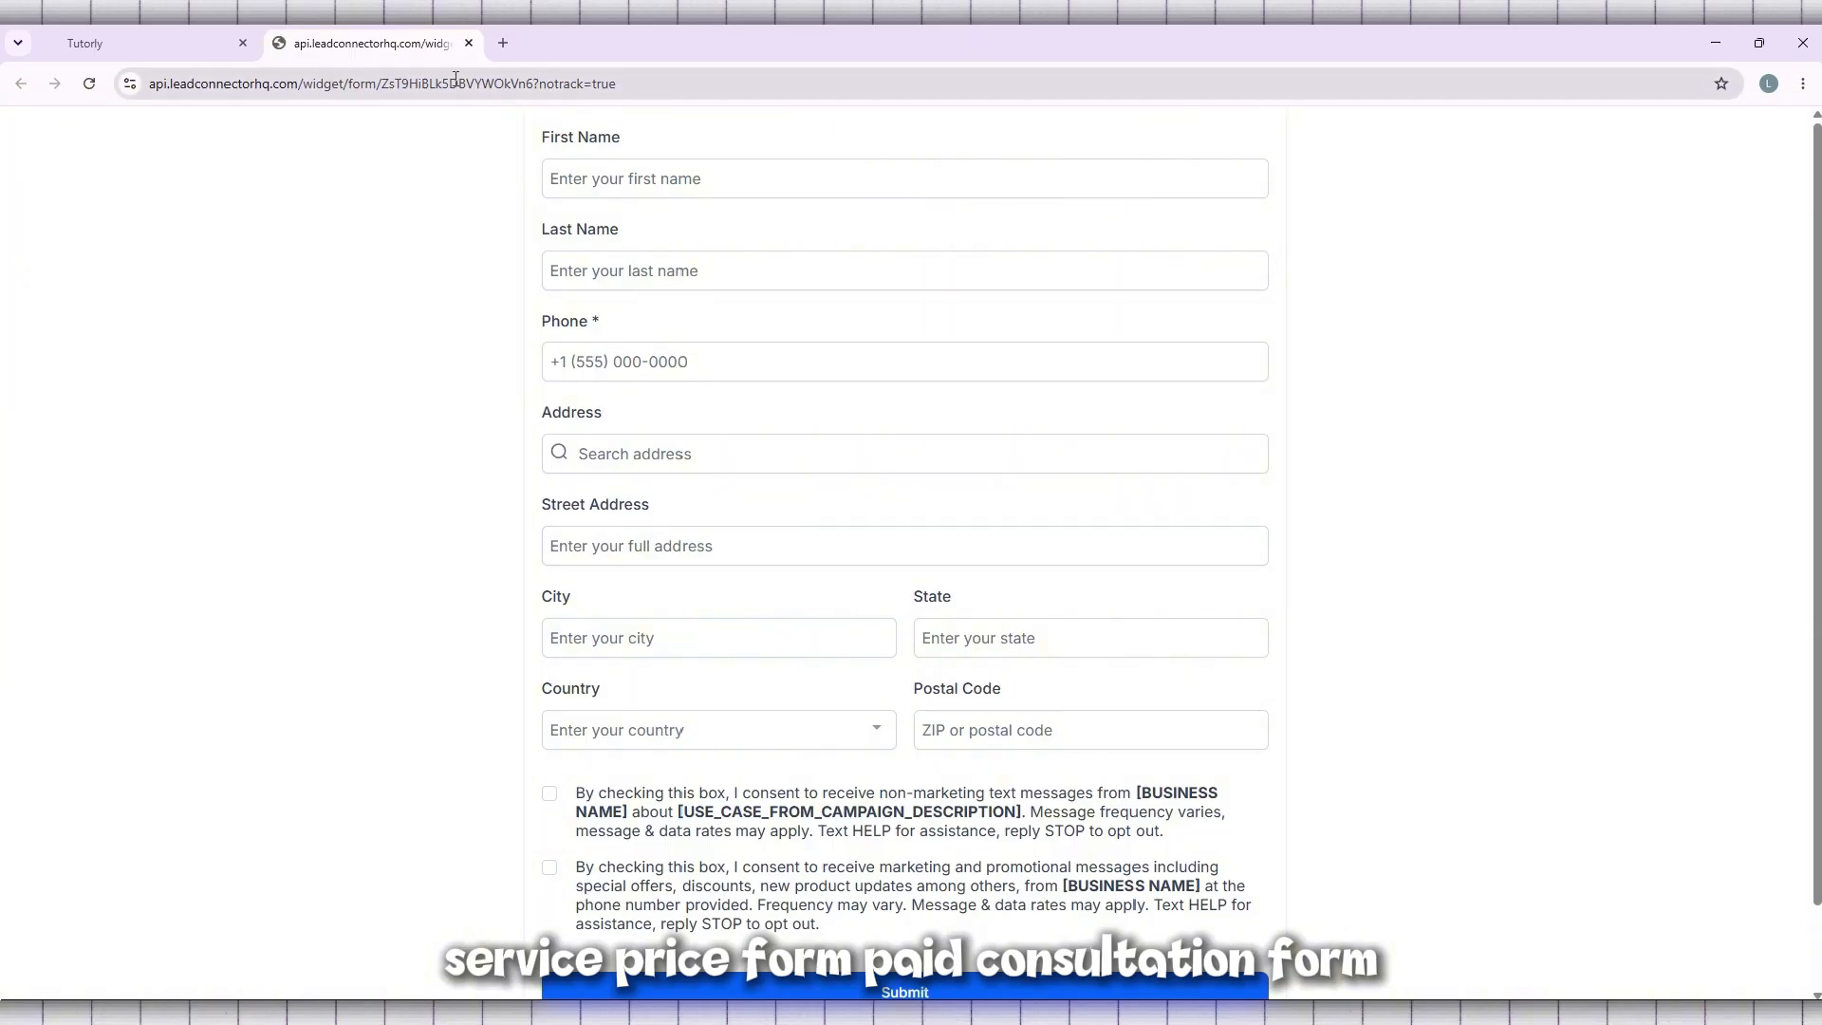
click(469, 43)
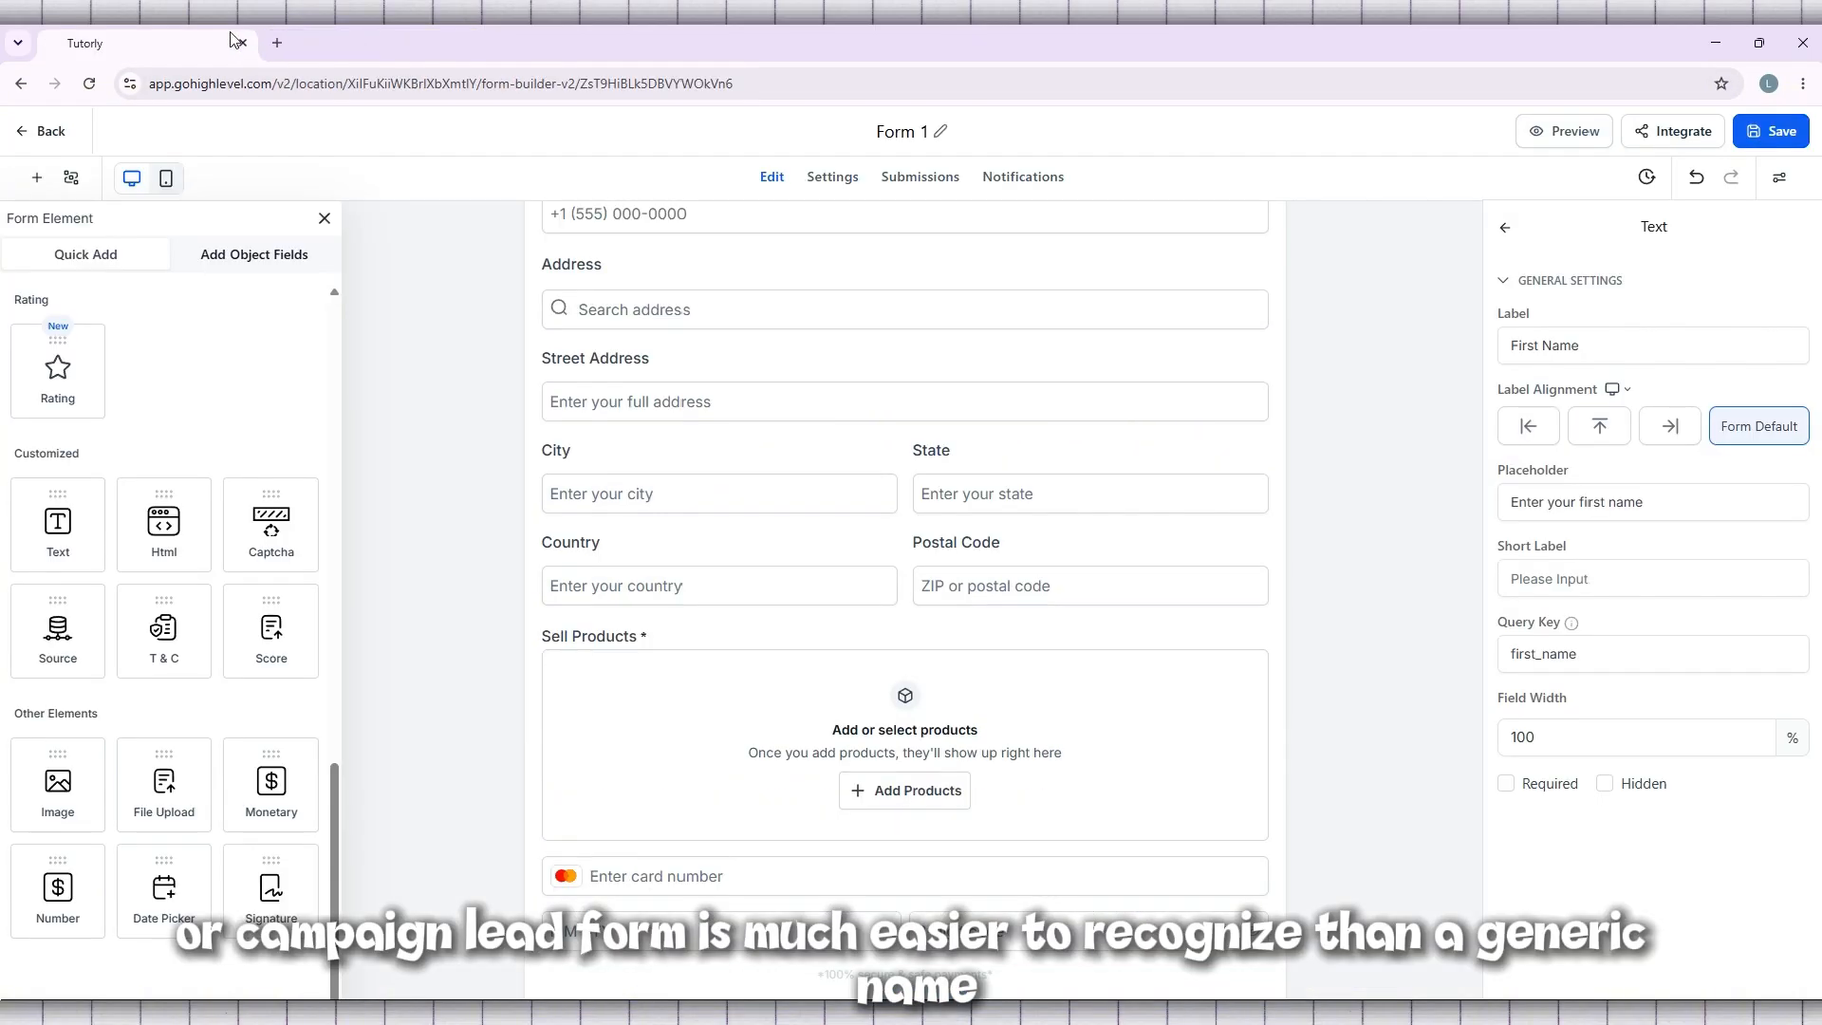
Switch the form canvas to mobile mode and examine the layout from the phone field down to the submit area
click(167, 180)
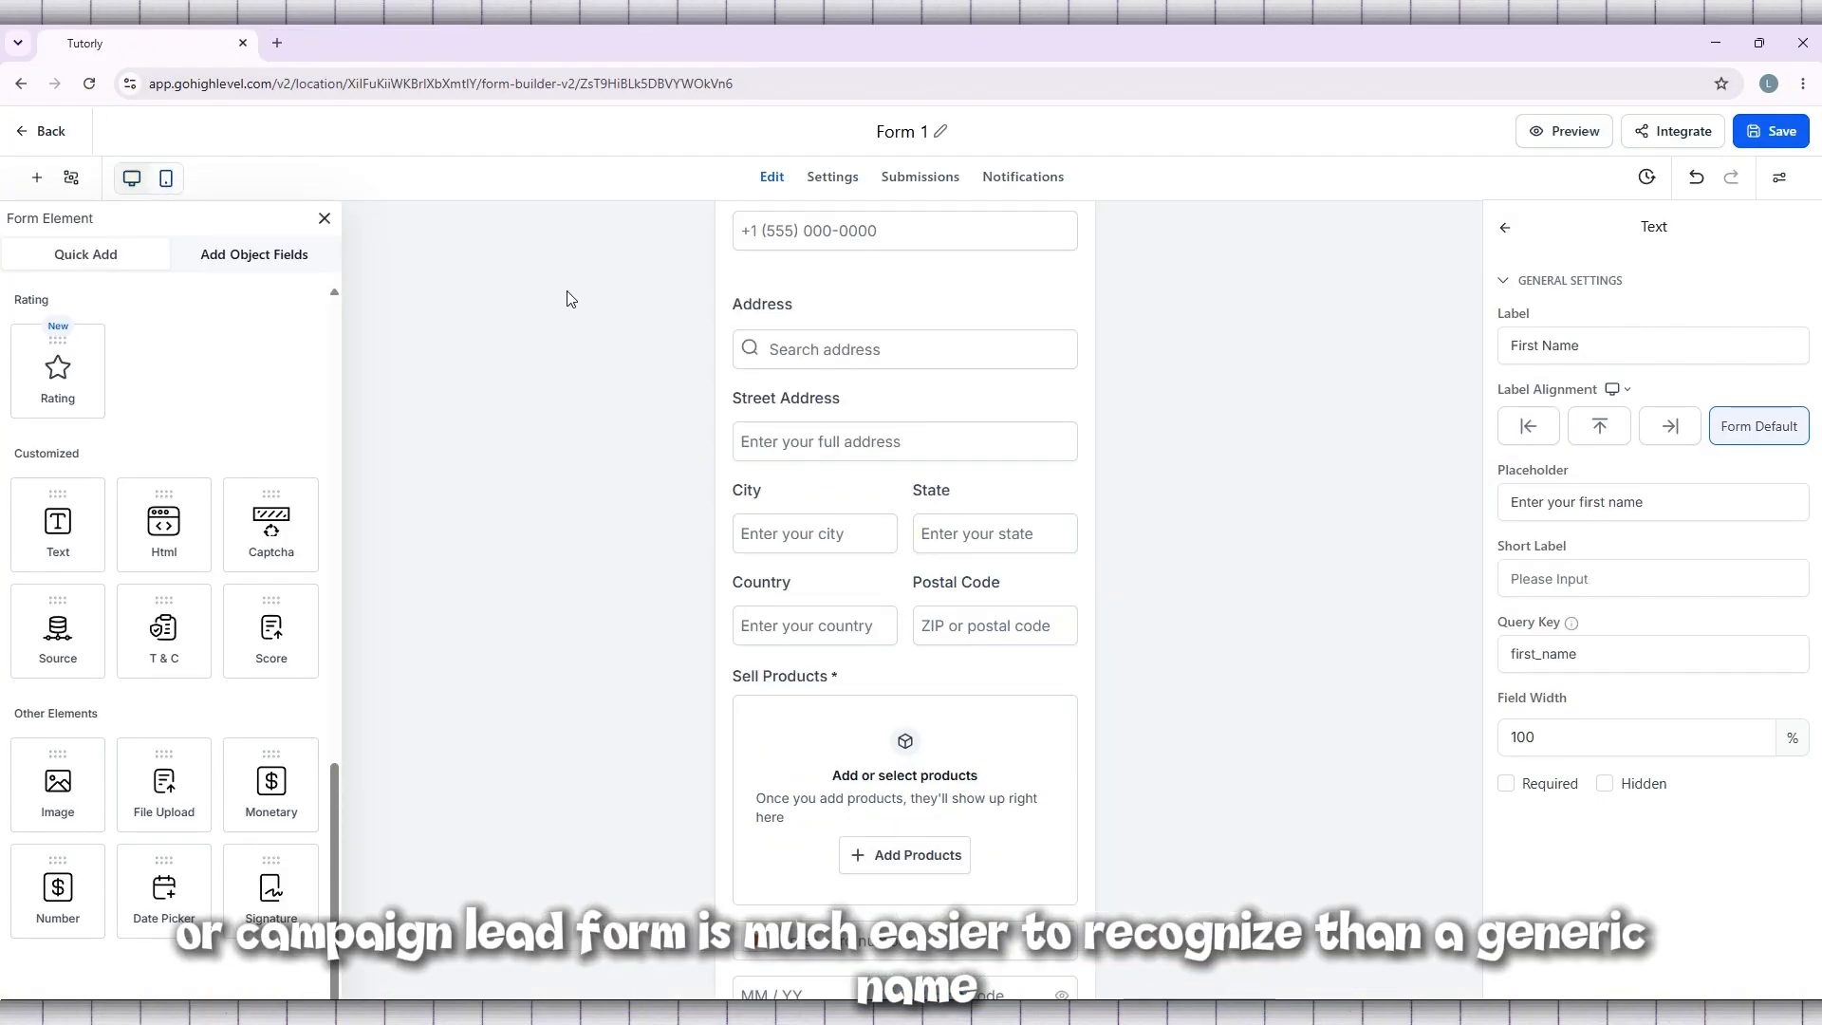
scroll(571, 299, down, 4)
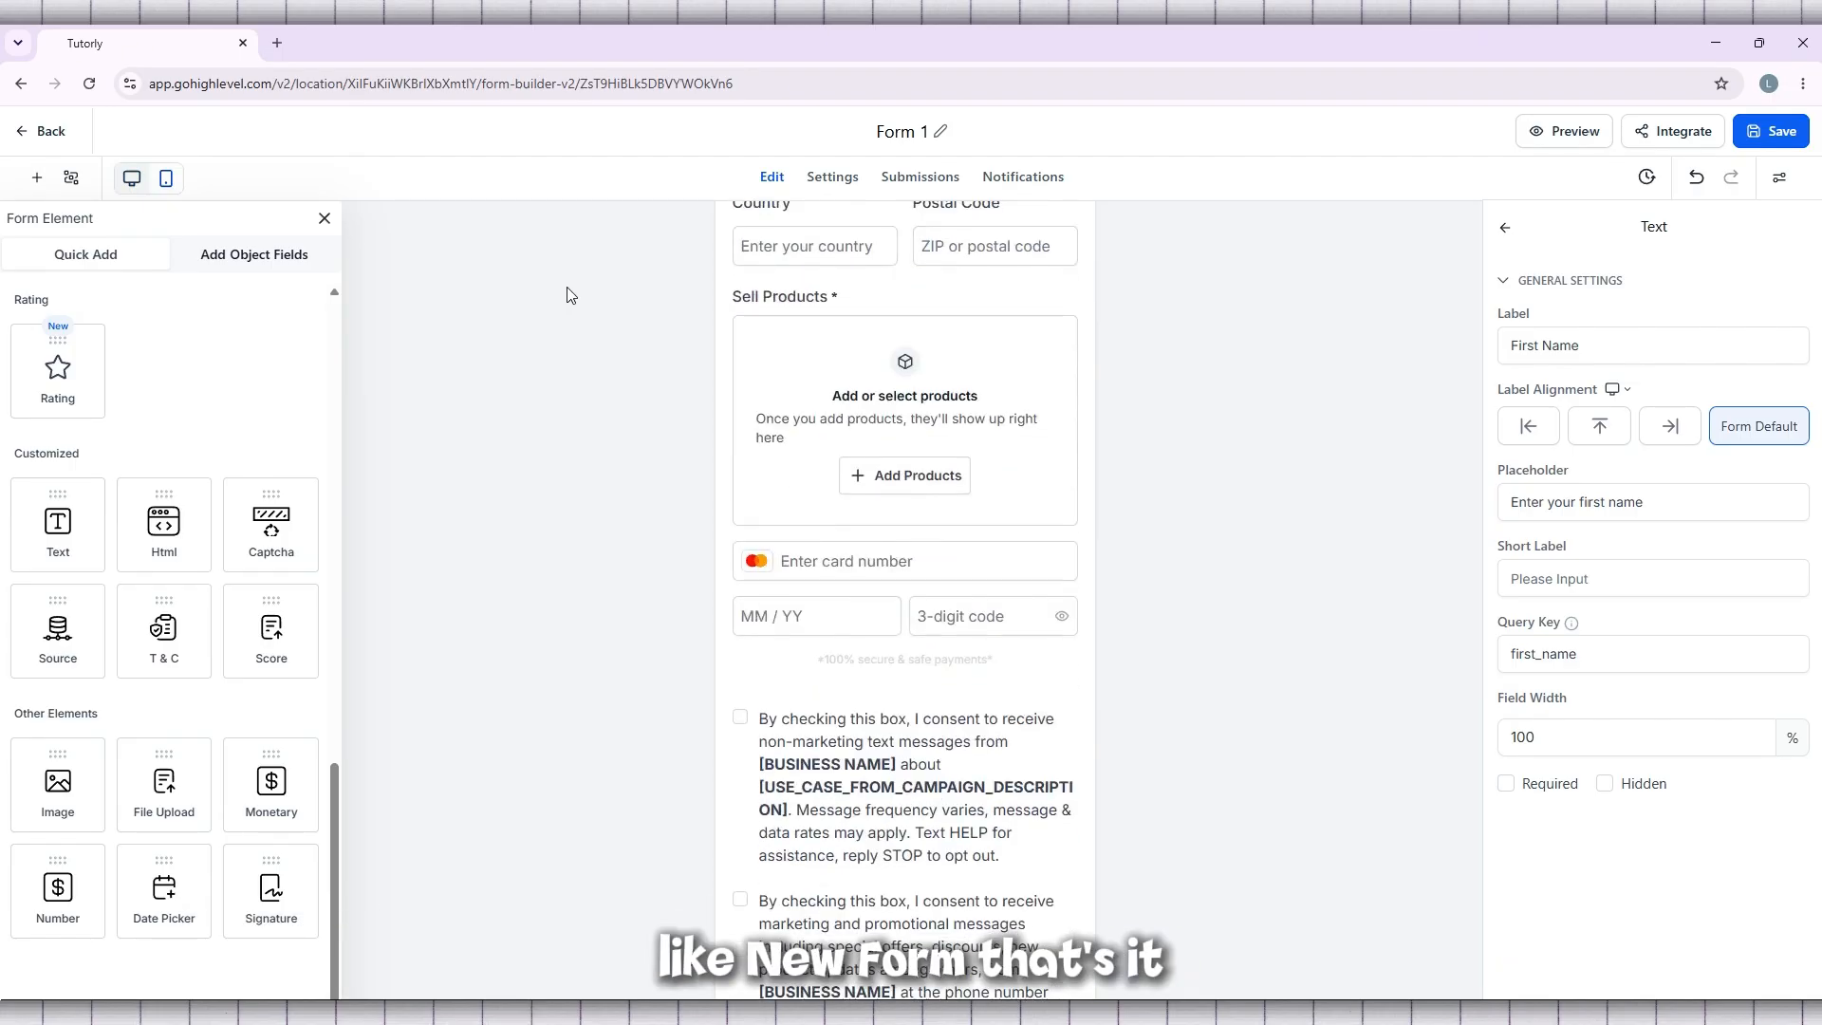
scroll(571, 294, down, 2)
scroll(567, 279, up, 6)
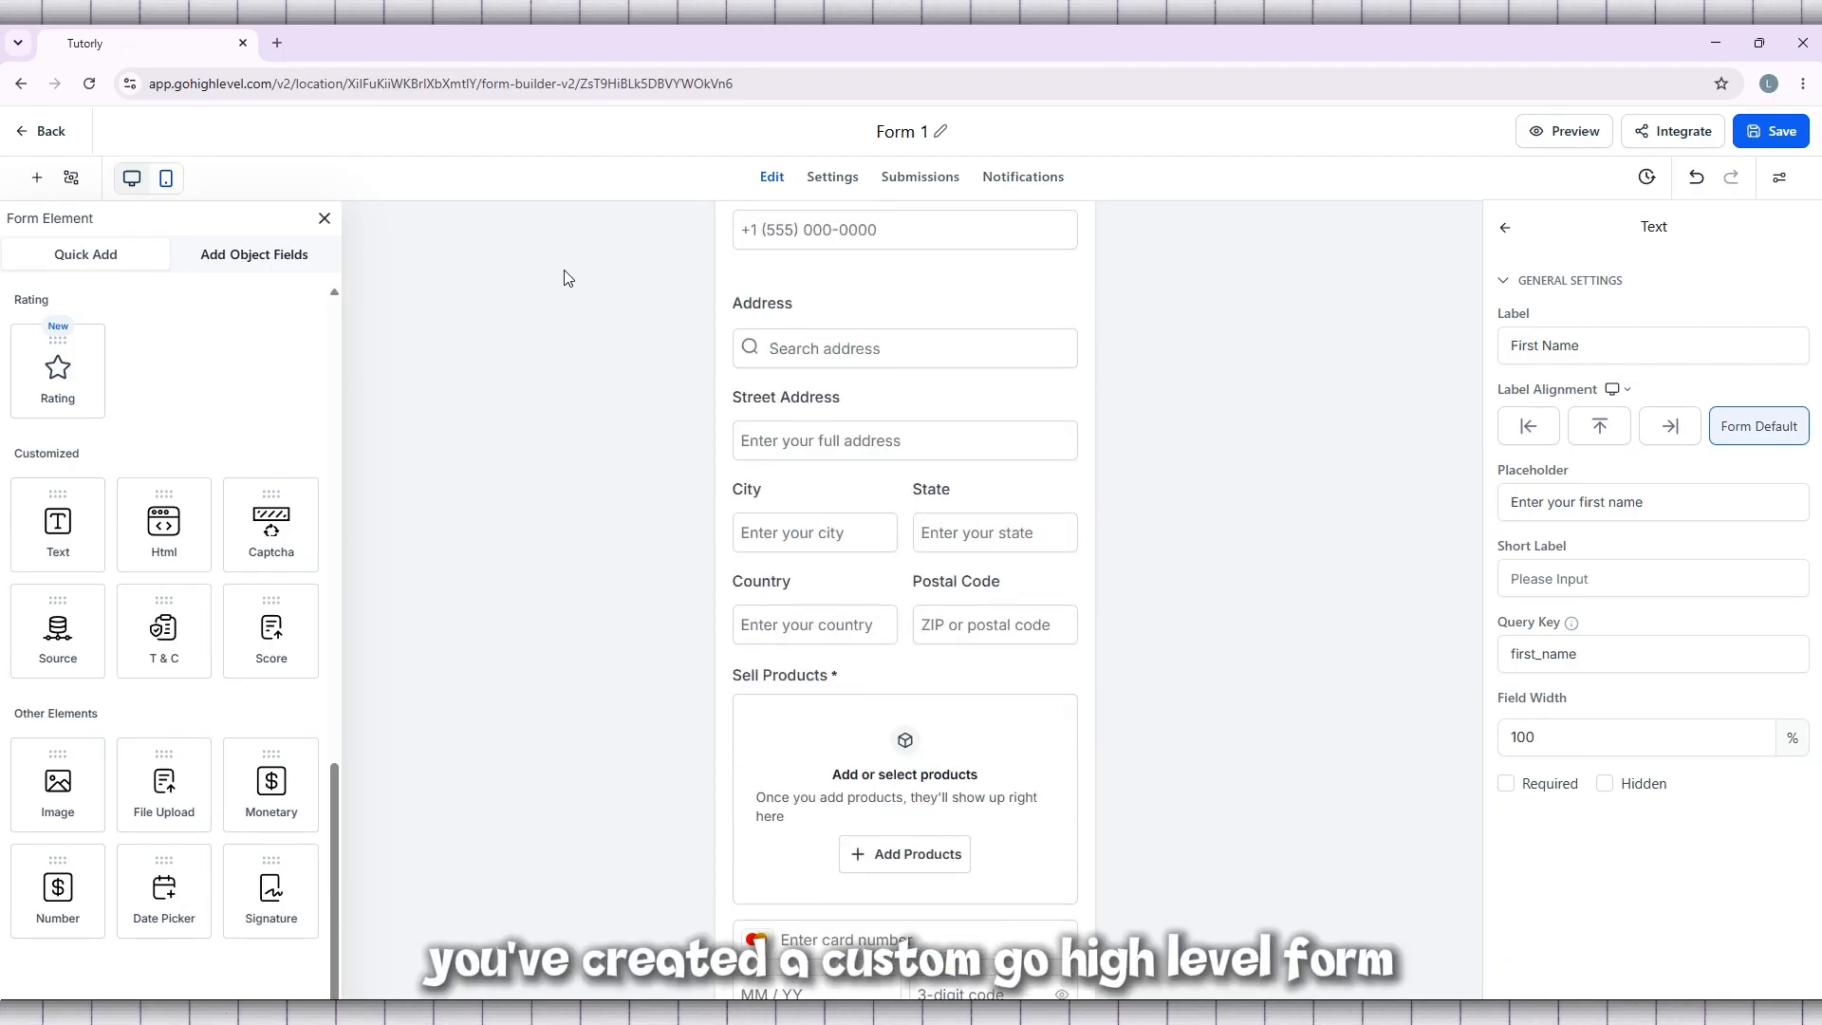
scroll(565, 278, down, 10)
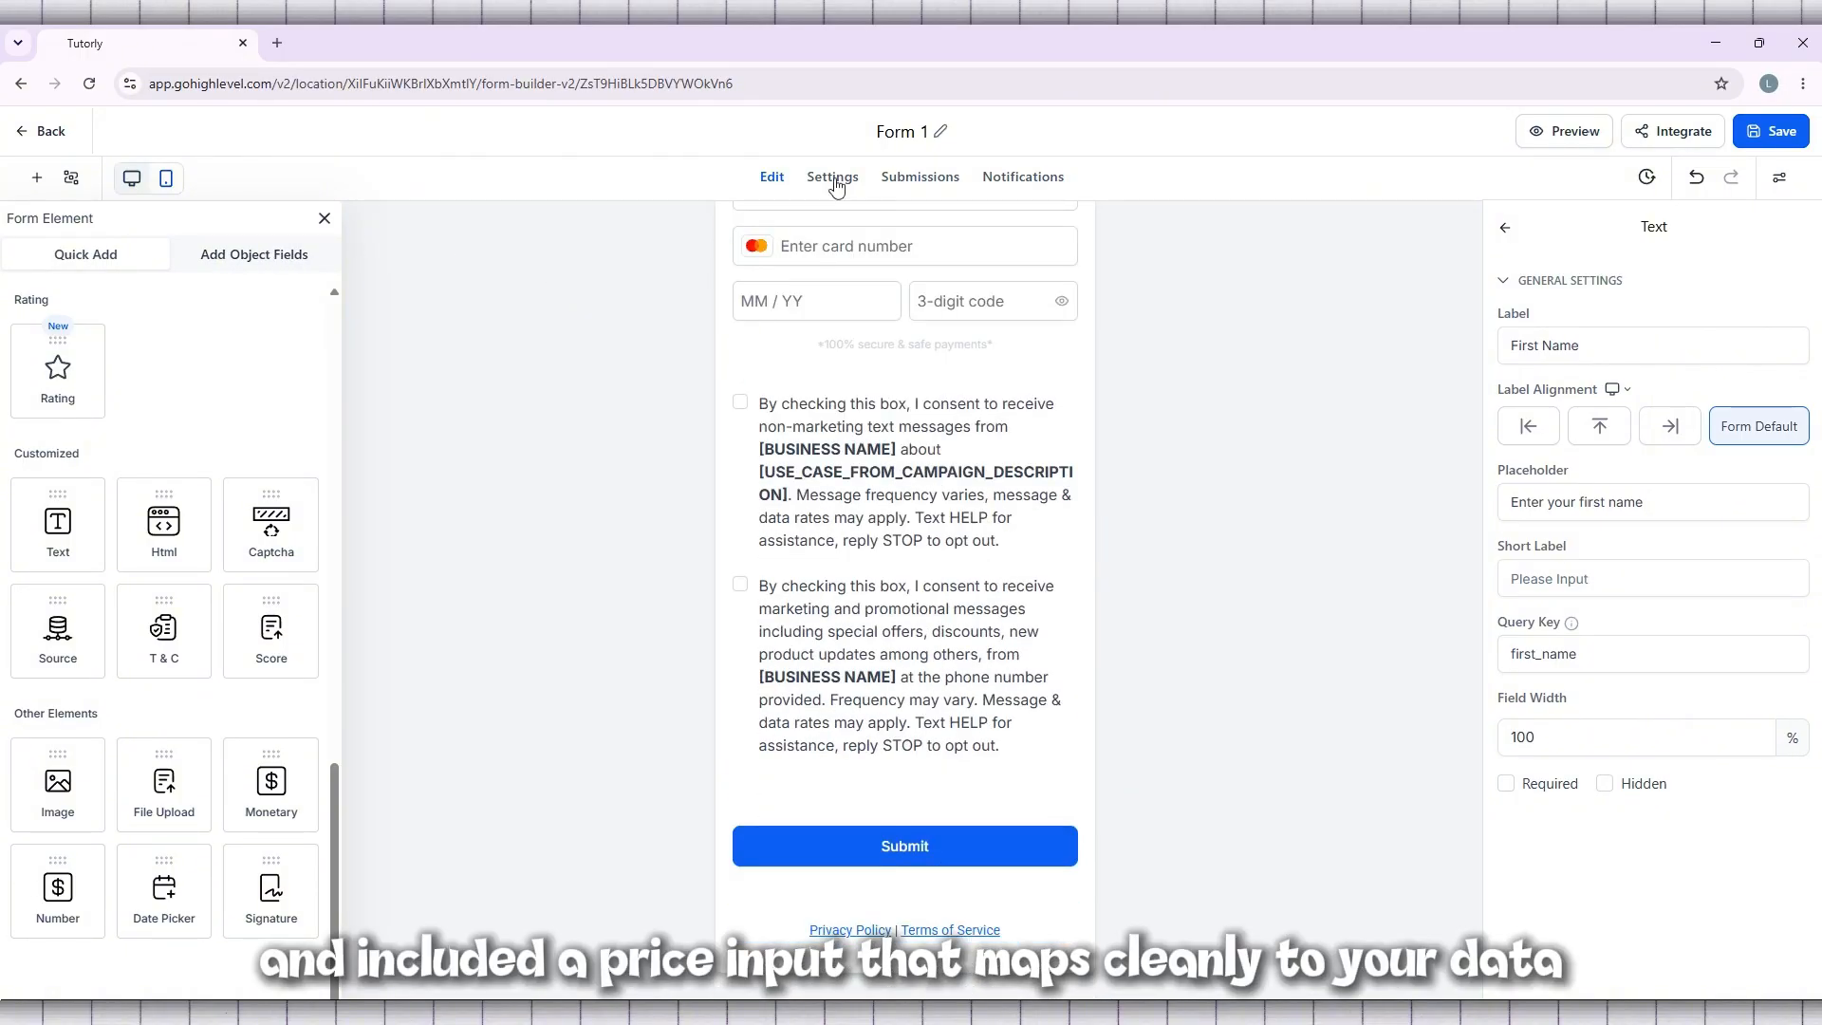
click(939, 133)
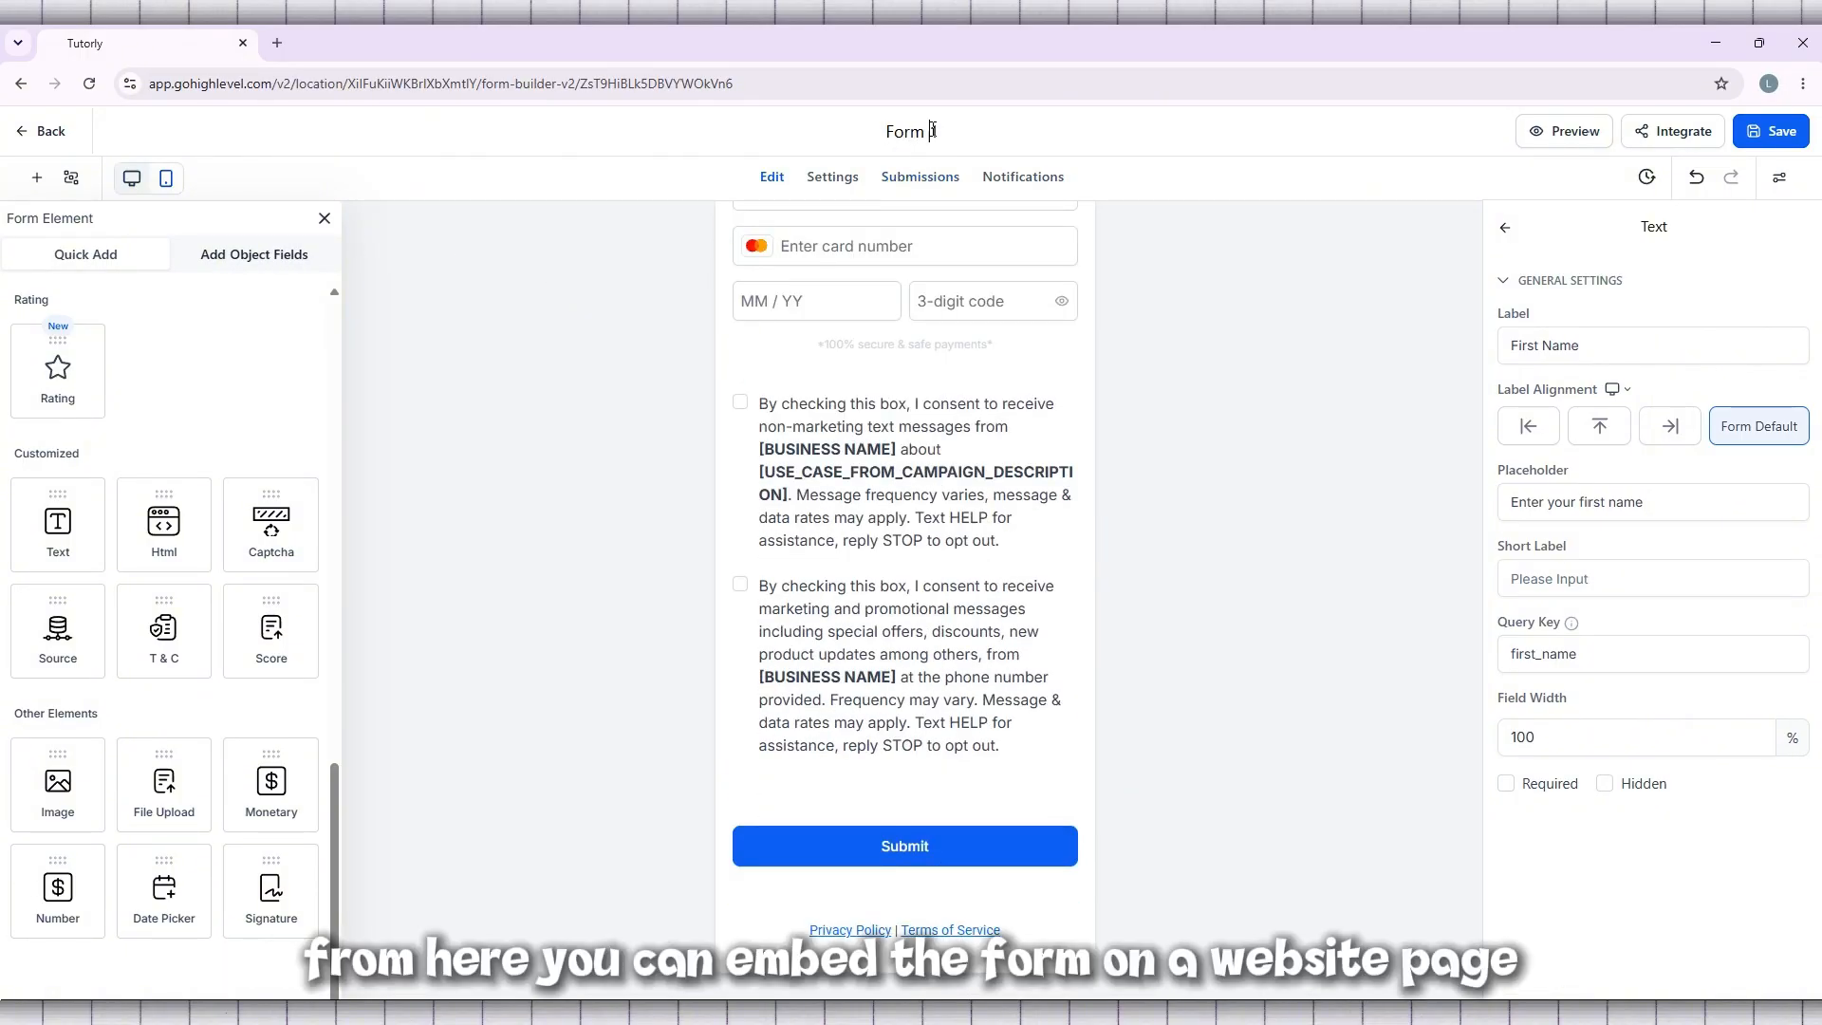
triple_click(934, 131)
click(942, 131)
click(924, 134)
double_click(902, 140)
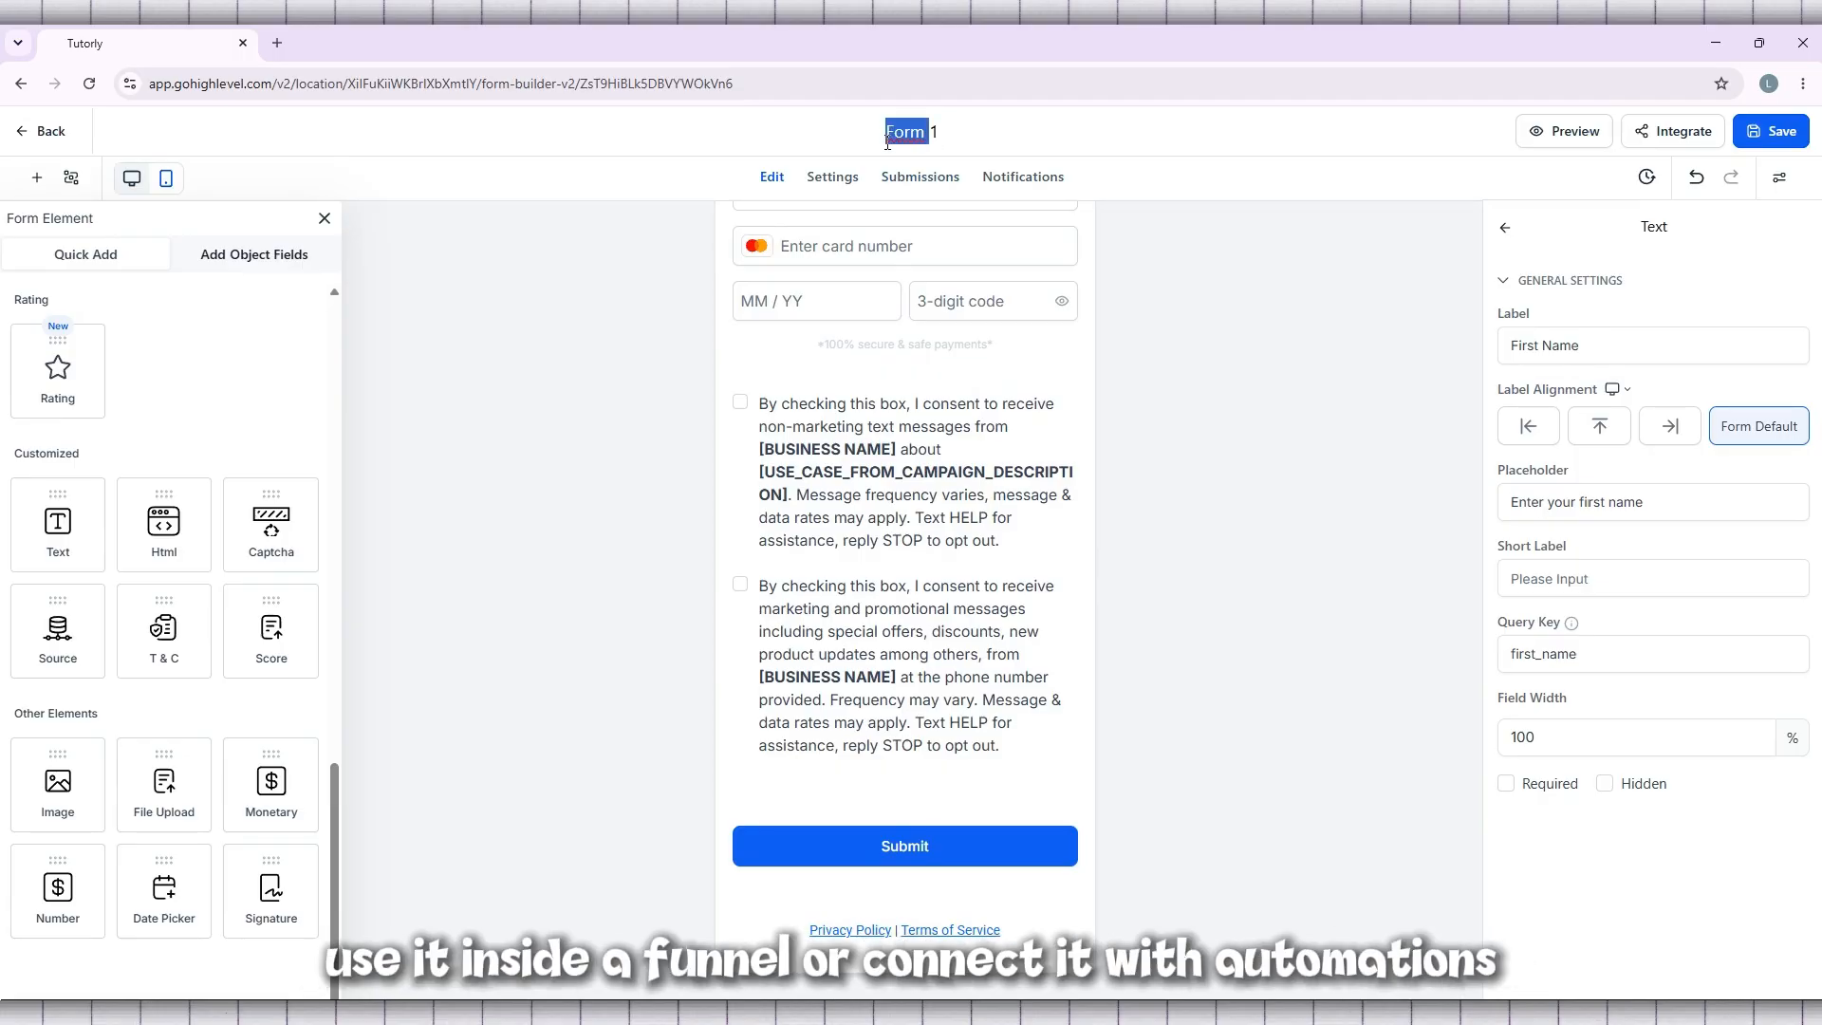
Return to the forms list, reopen Form 1 and review its fields down to the submit area
click(25, 137)
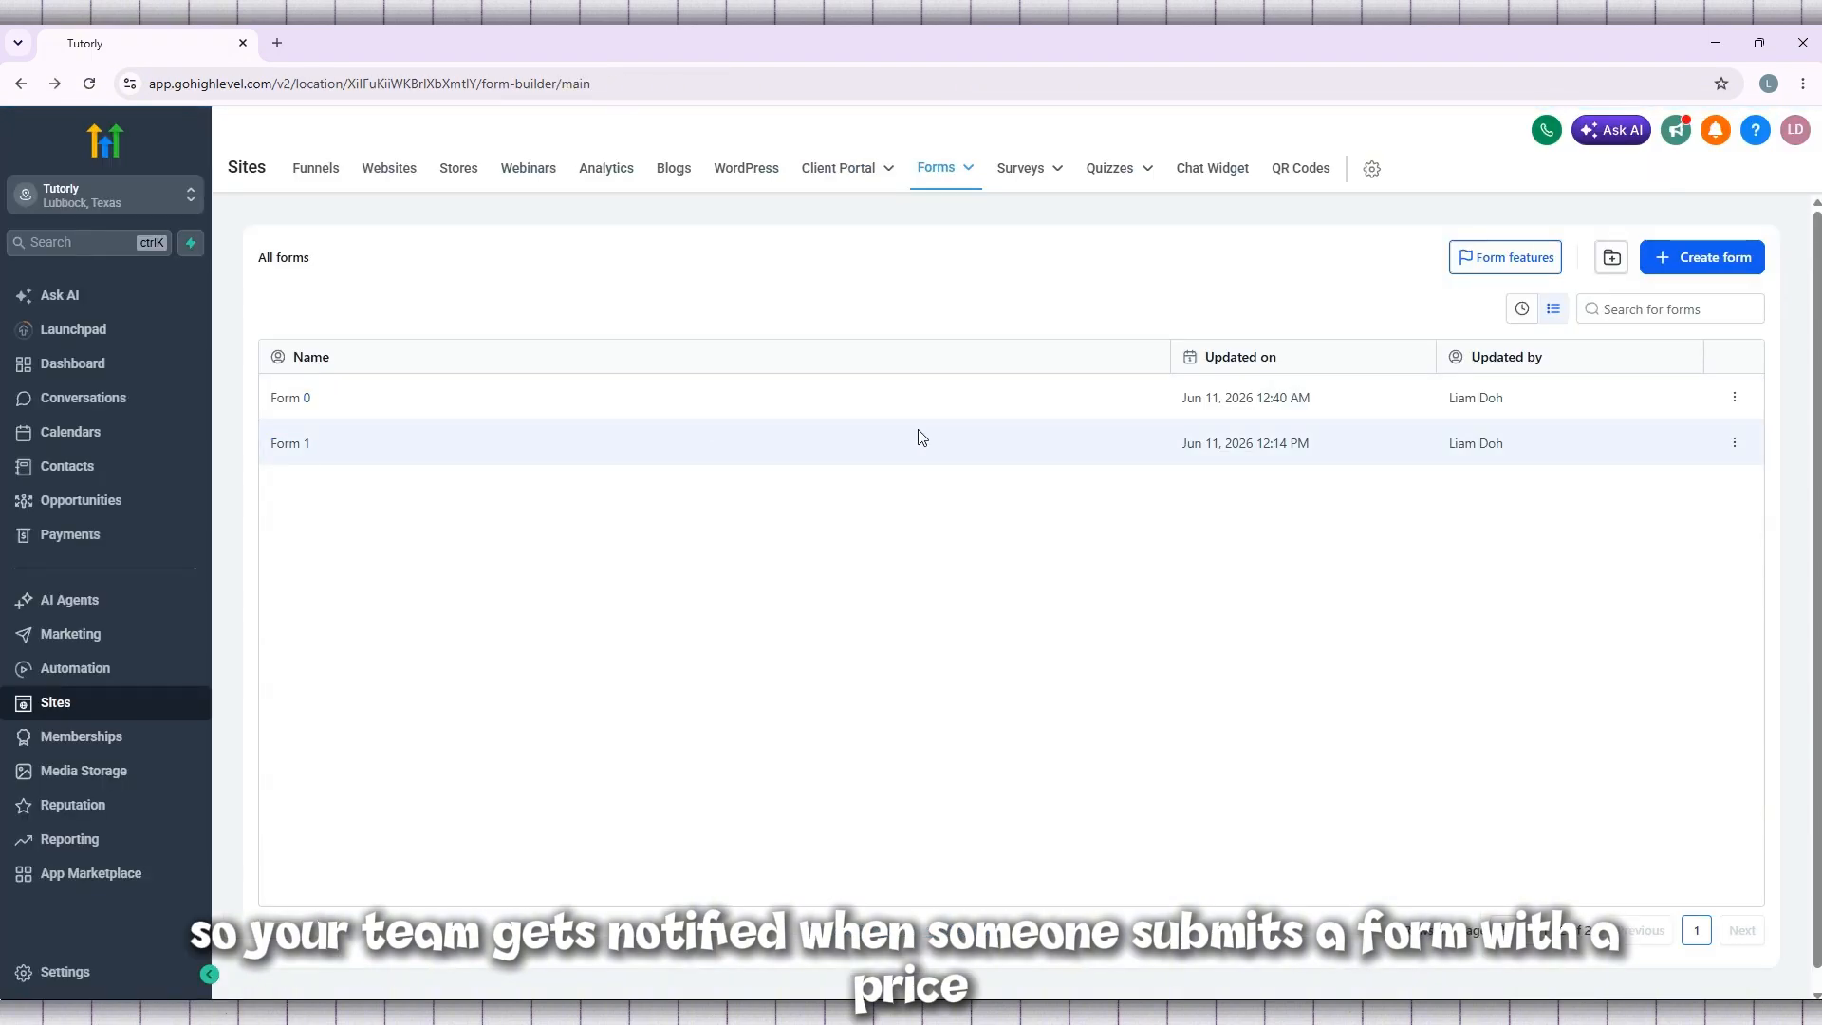
click(999, 445)
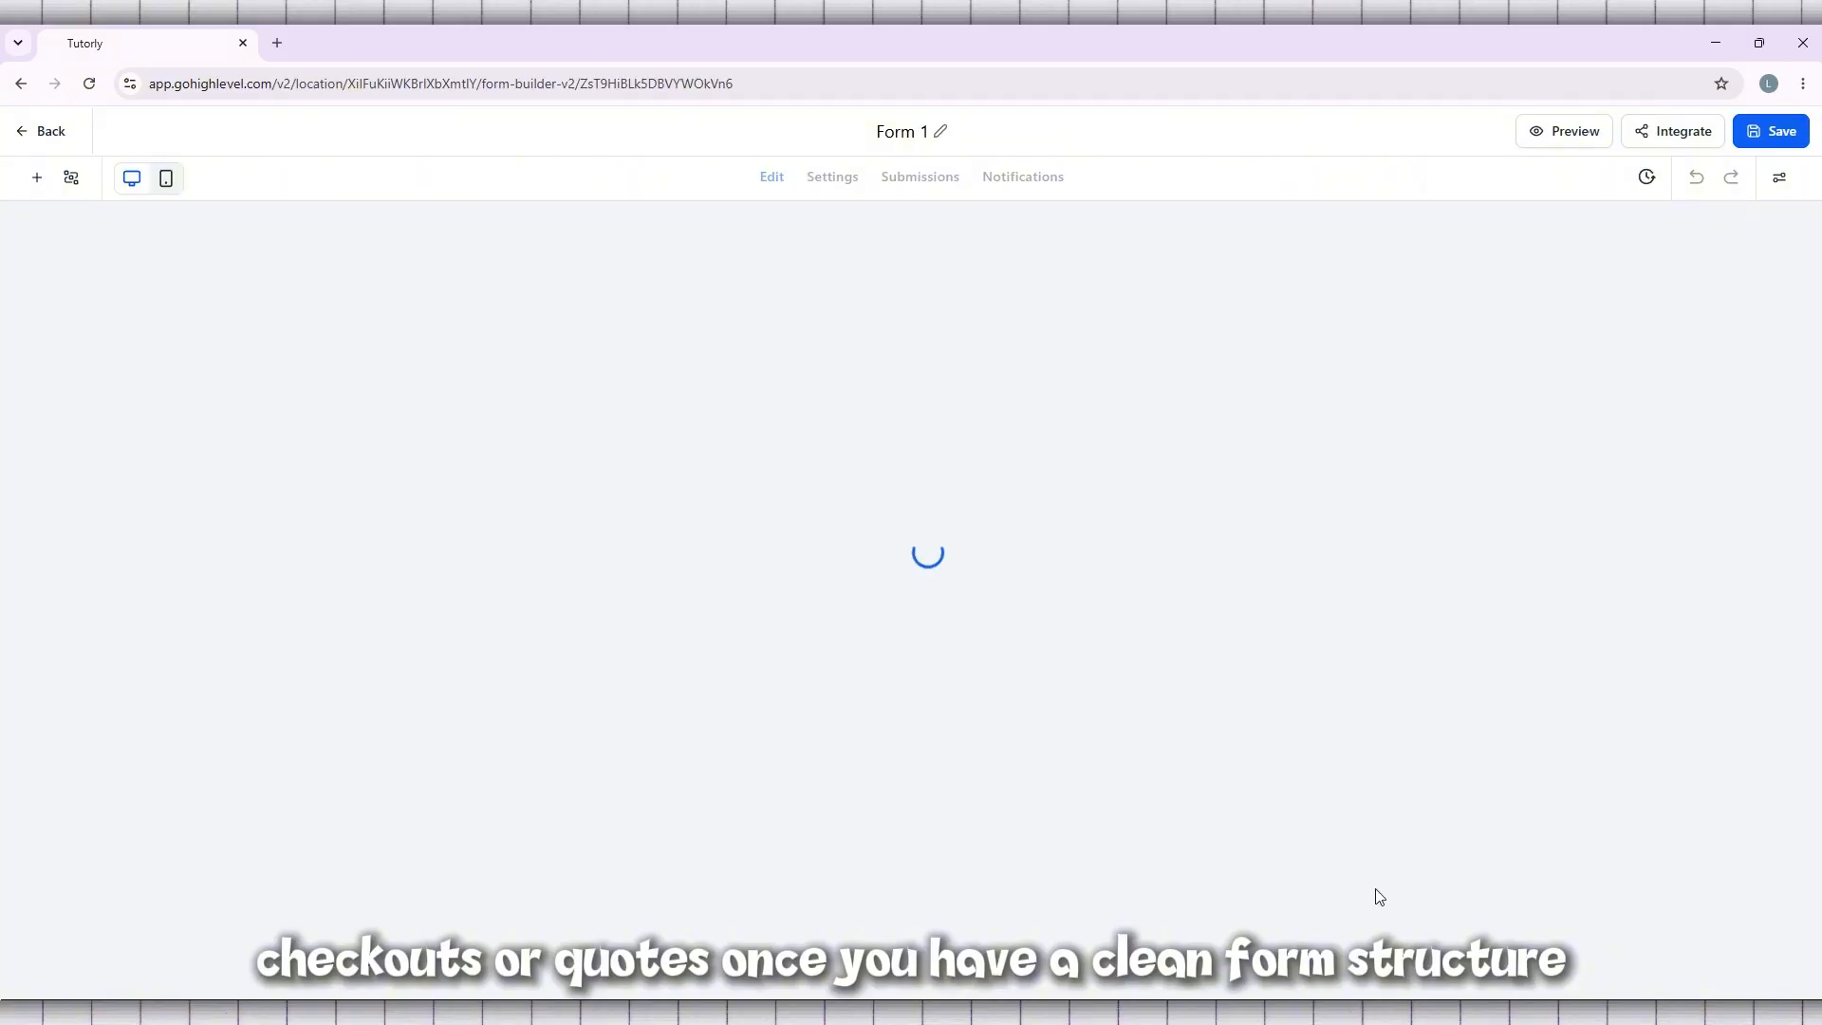
scroll(957, 664, down, 3)
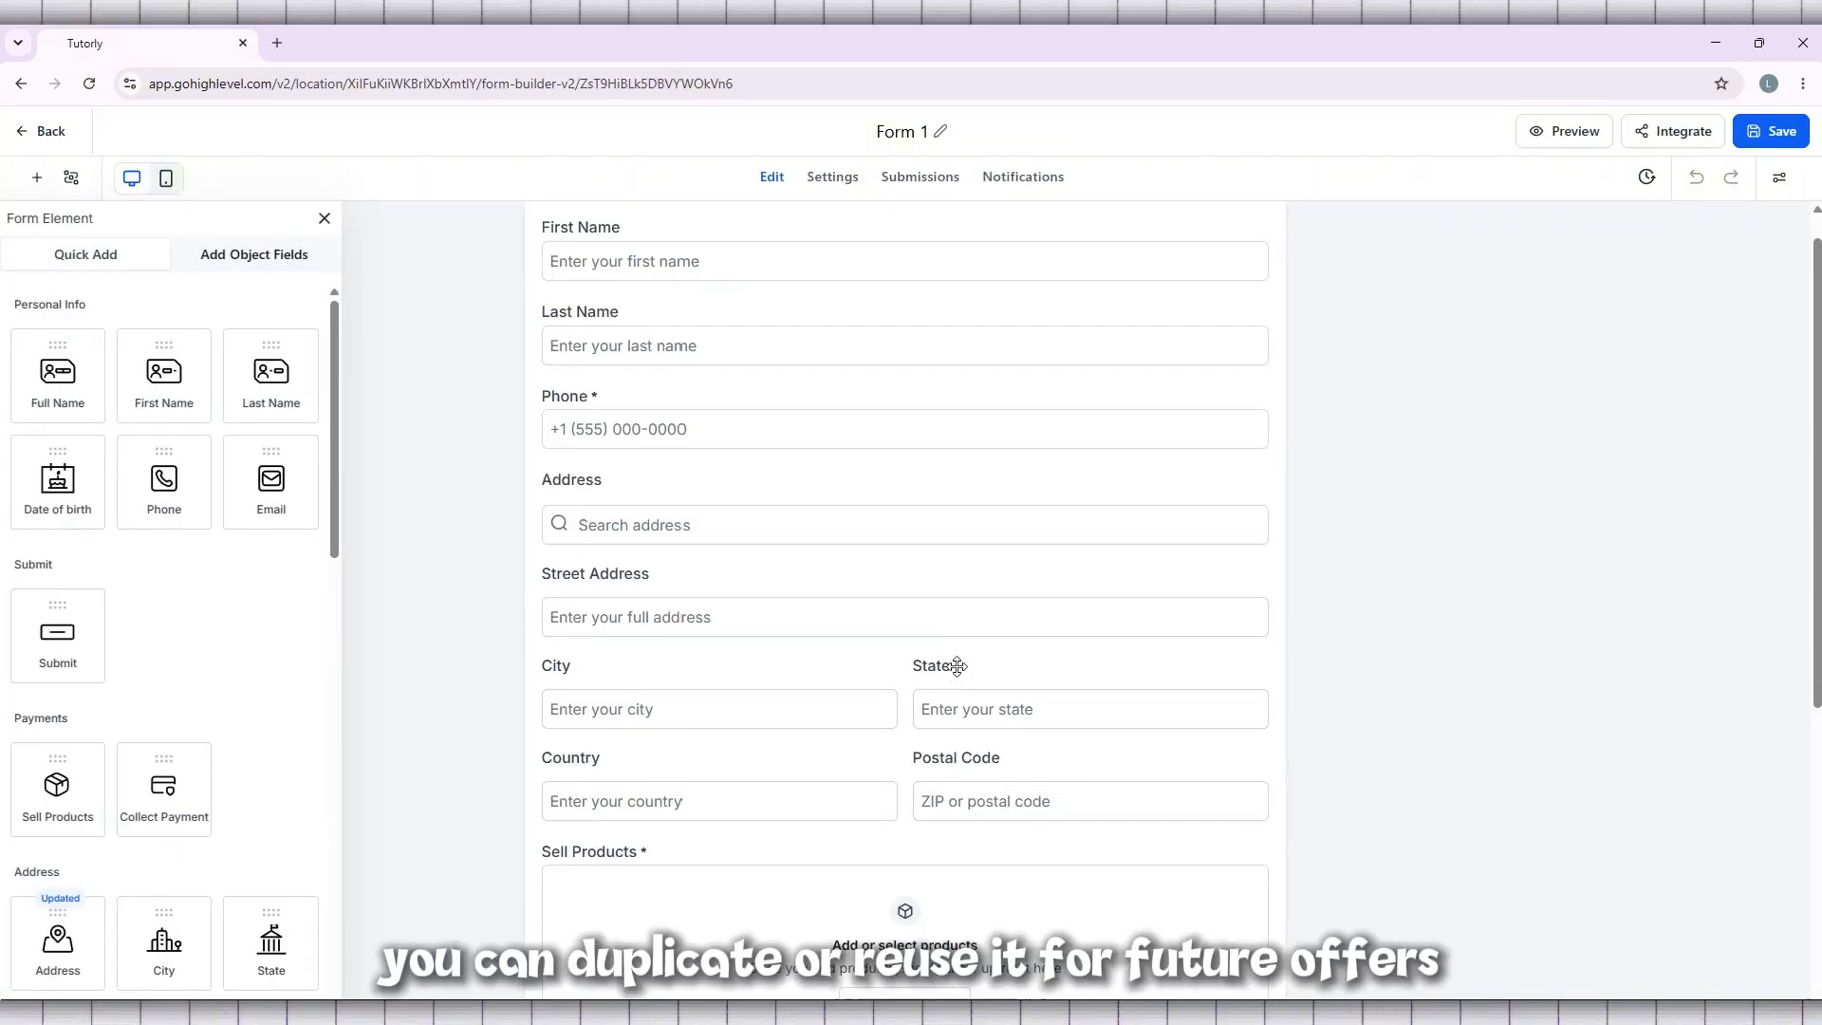
scroll(956, 665, down, 4)
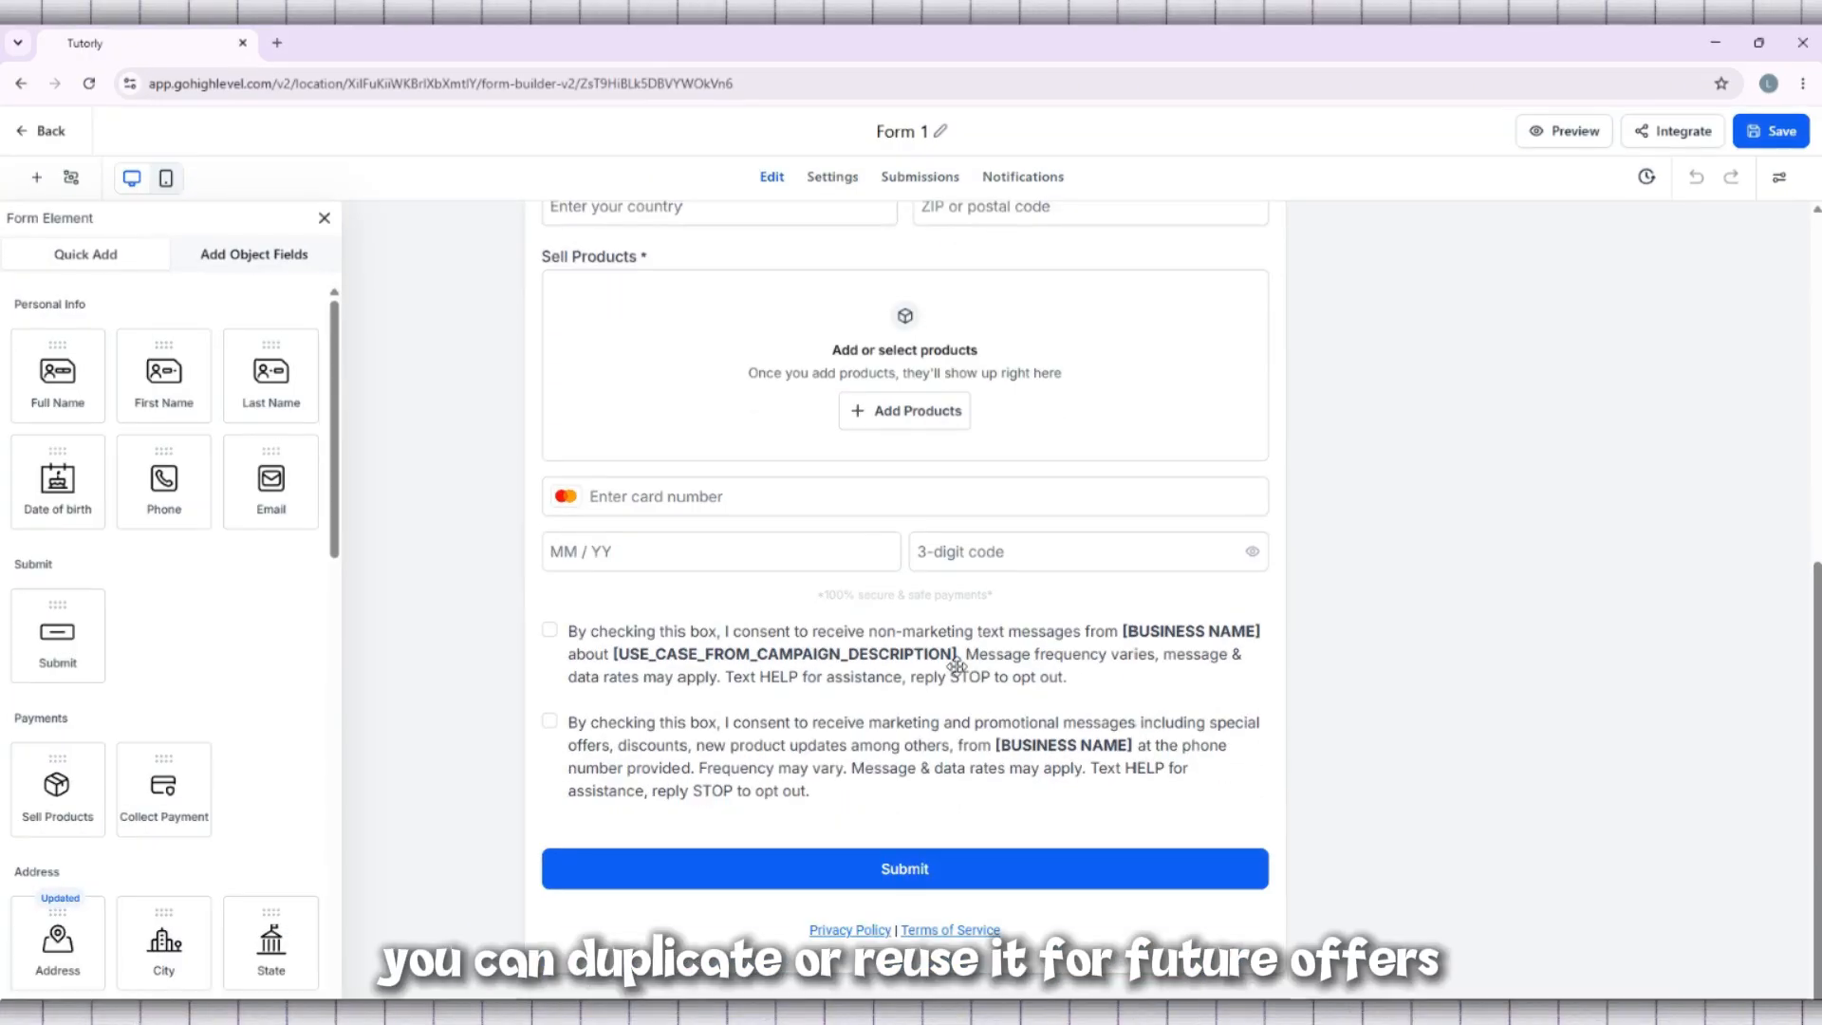